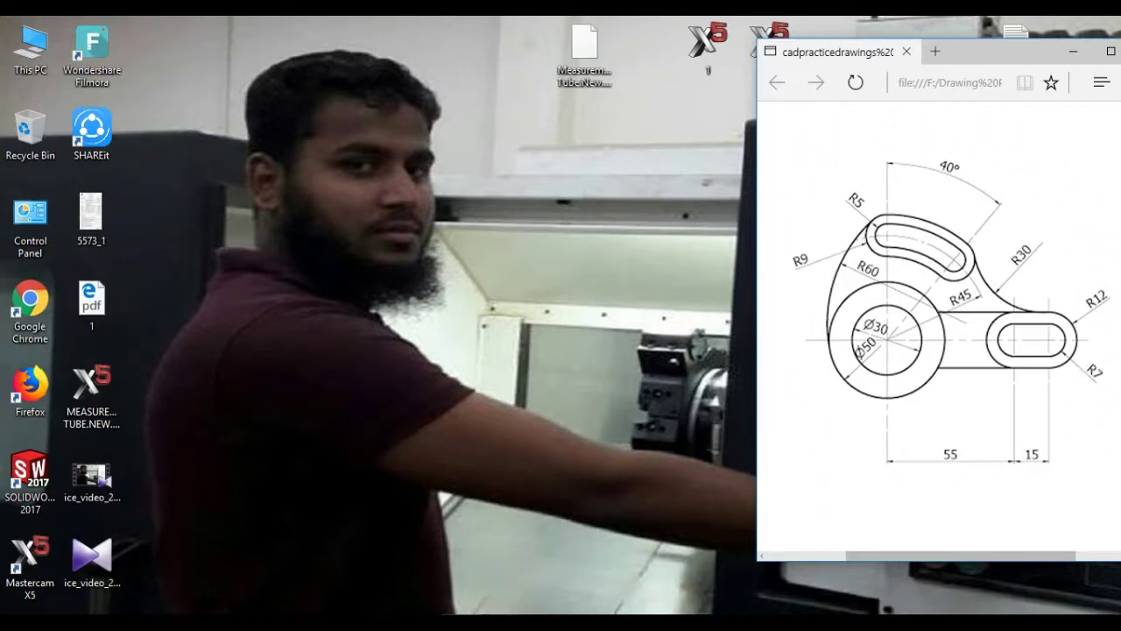
# Step: Launch SOLIDWORKS 2017 and bring up the new-document dialog with Part chosen
pyautogui.click(517, 560)
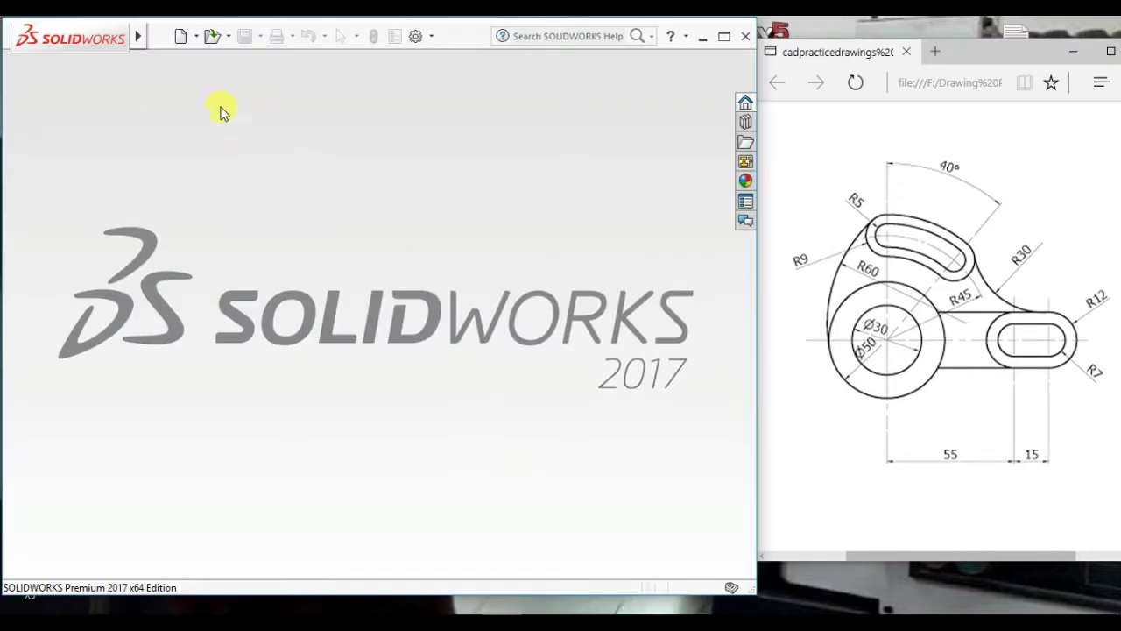
pyautogui.click(181, 39)
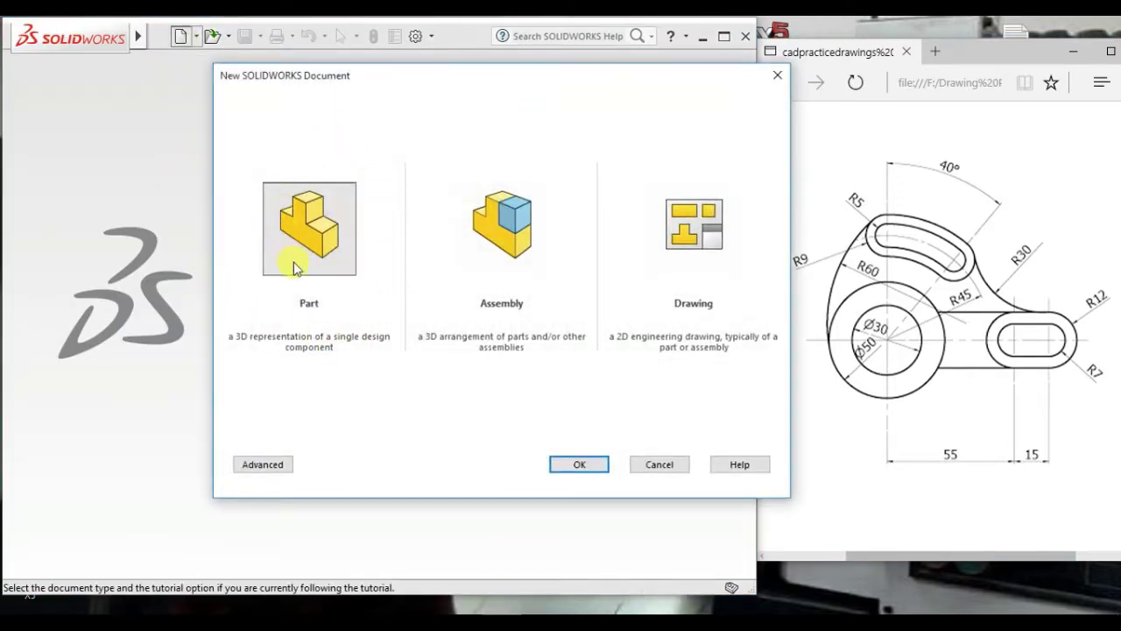
# Step: Create the new part and start a sketch on the Front Plane
pyautogui.click(565, 465)
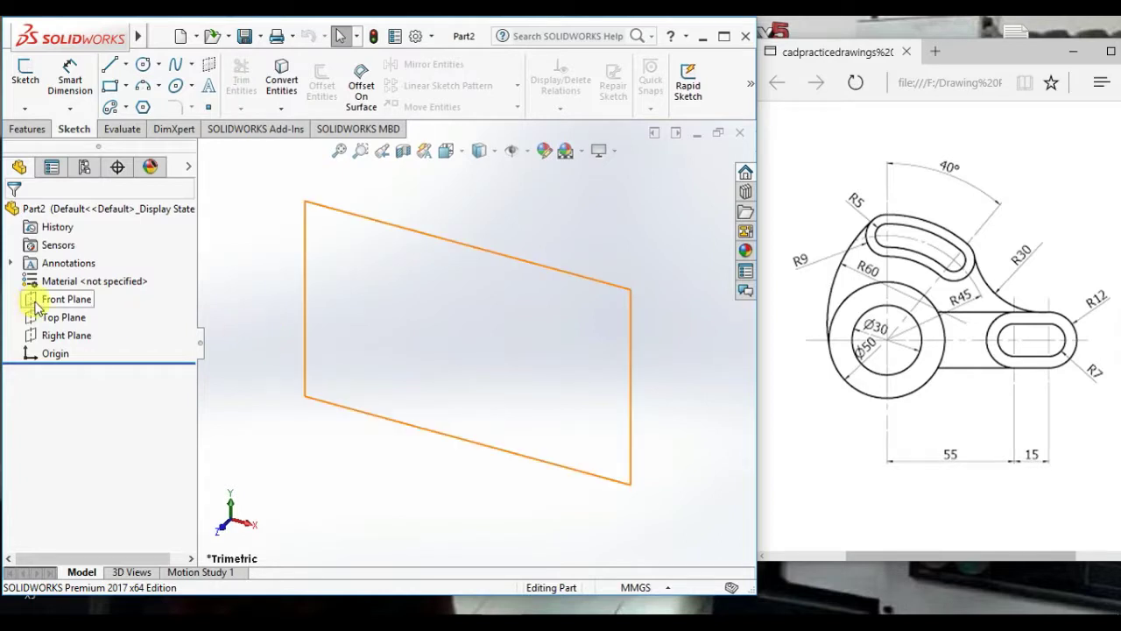
pyautogui.rightClick(56, 302)
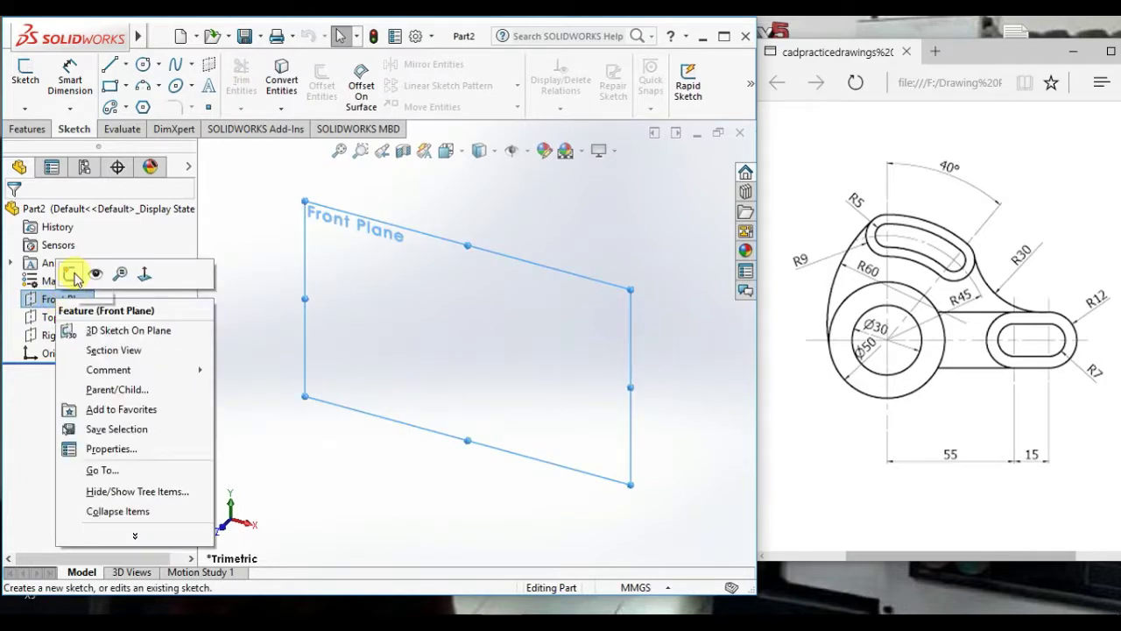
pyautogui.click(71, 275)
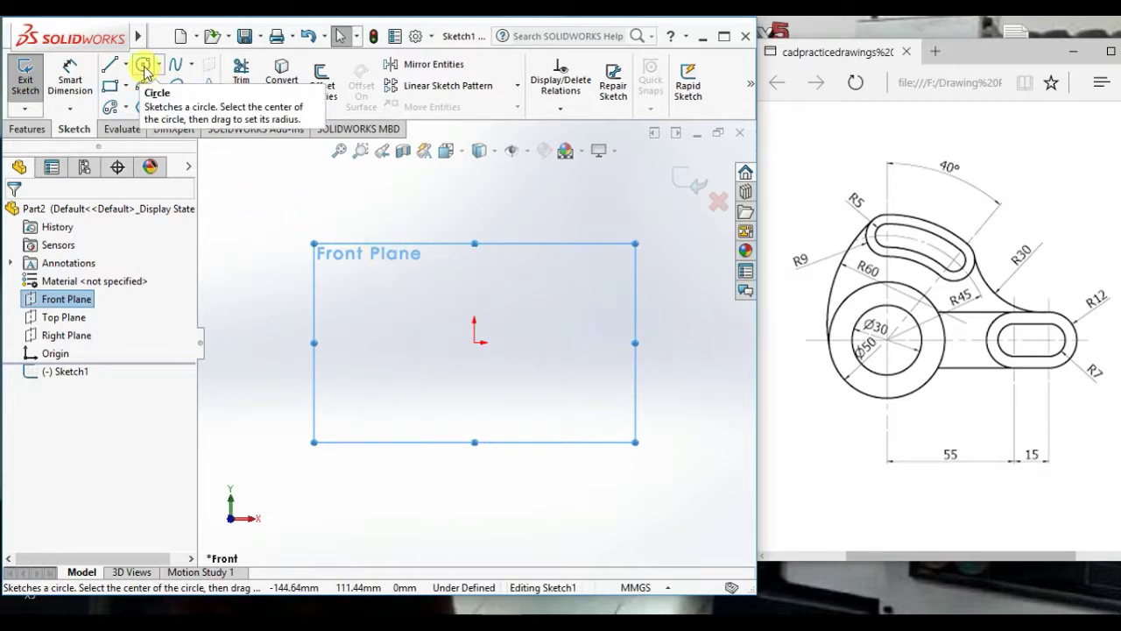
# Step: Draw a small and a larger circle, both centred on the origin
pyautogui.click(144, 68)
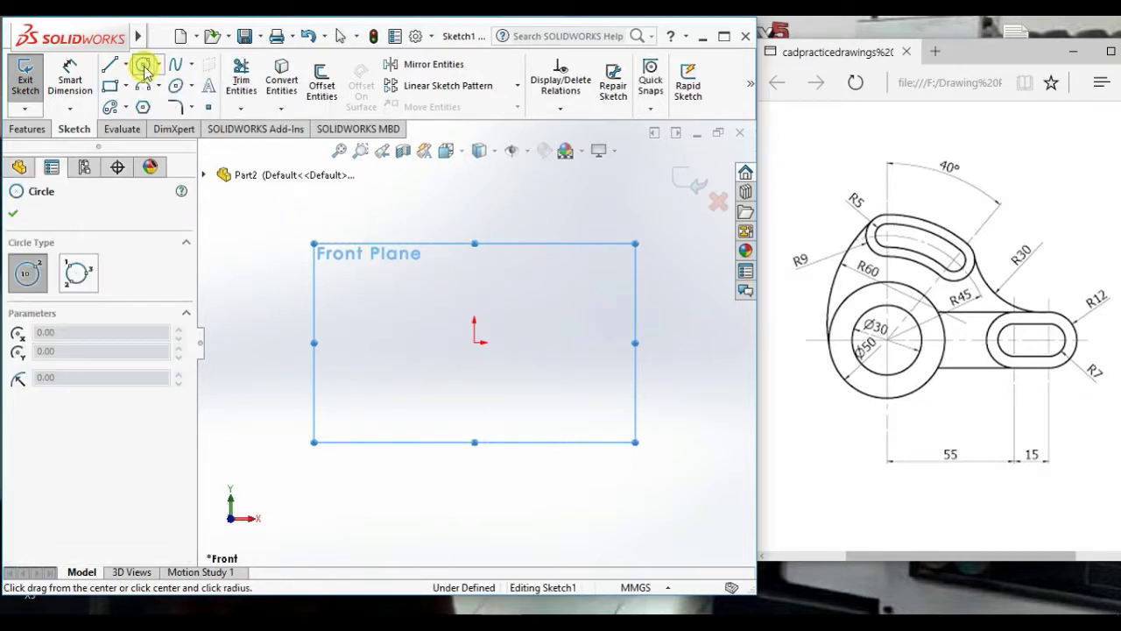
pyautogui.click(474, 342)
pyautogui.click(492, 371)
pyautogui.click(474, 342)
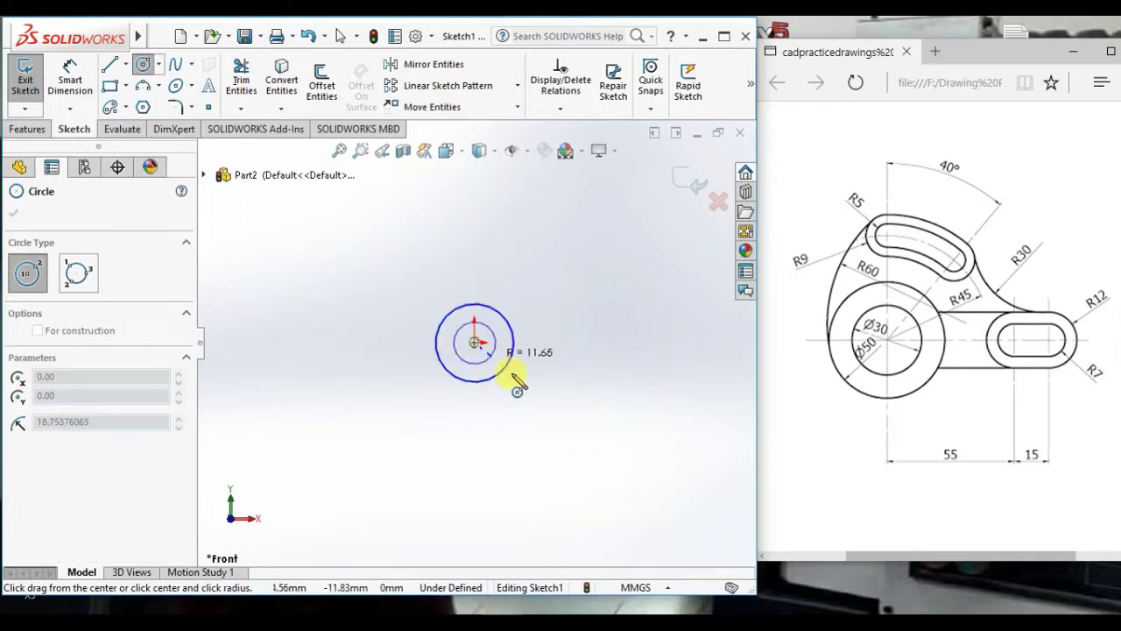
pyautogui.click(526, 393)
pyautogui.rightClick(580, 272)
# Step: Dimension the inner circle to Ø30 and the outer circle to Ø50
pyautogui.click(604, 278)
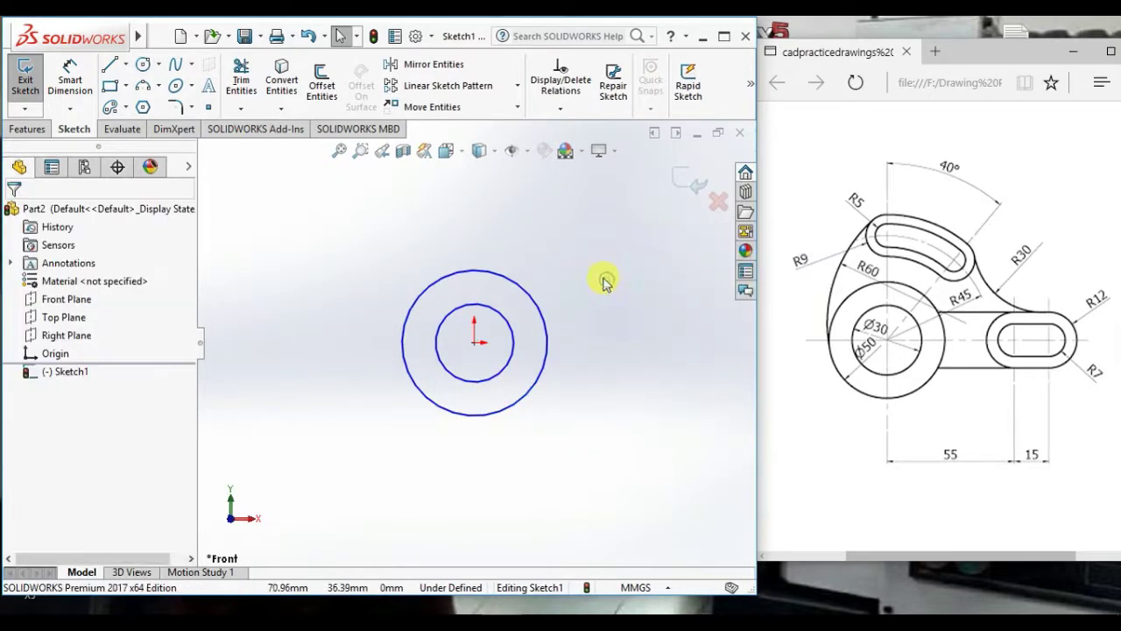
pyautogui.click(69, 79)
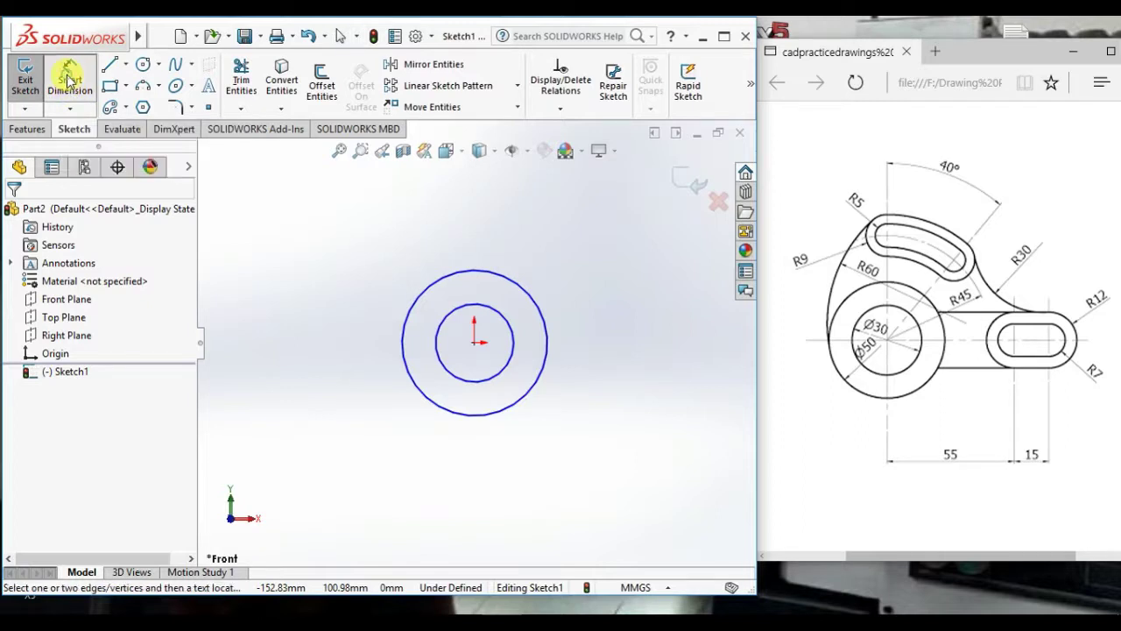
pyautogui.click(447, 375)
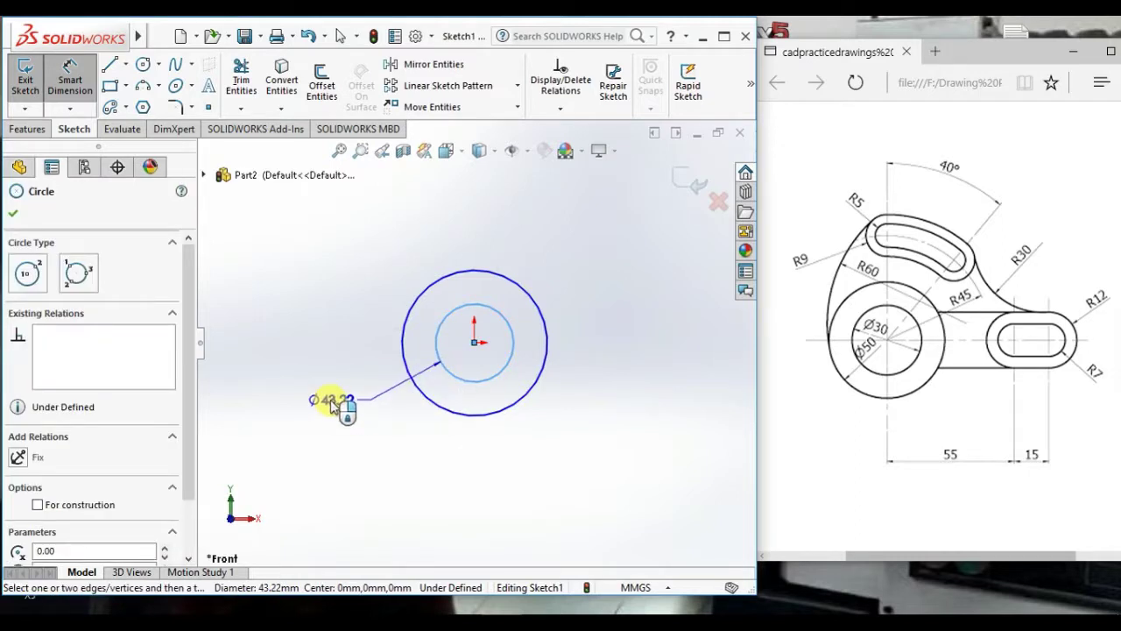
pyautogui.click(333, 403)
pyautogui.write('30')
pyautogui.press('Return')
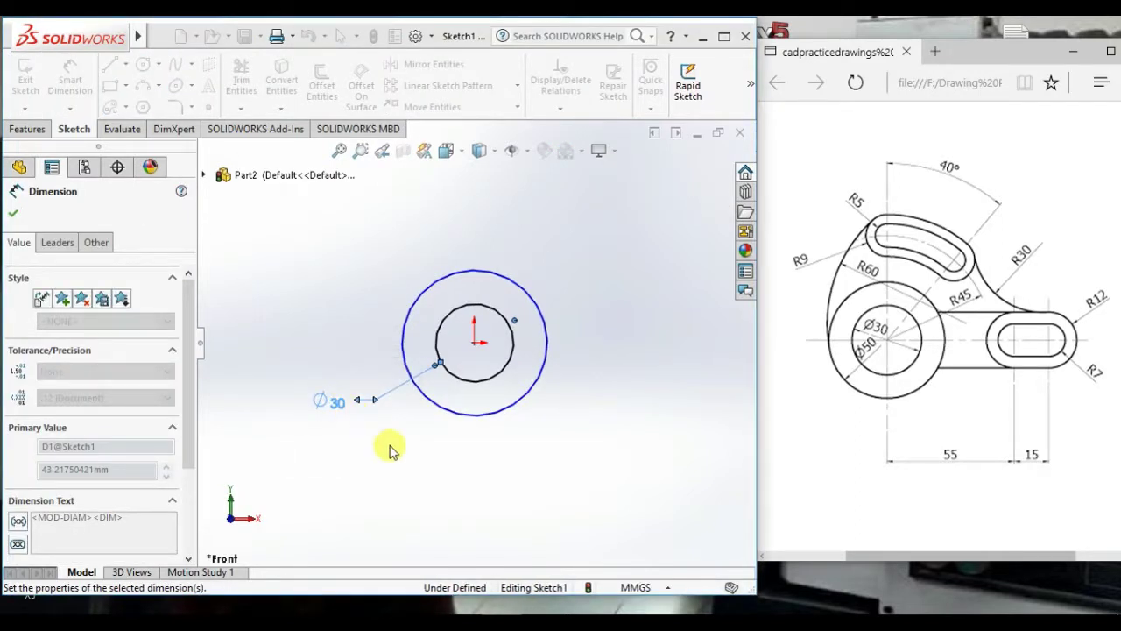
pyautogui.click(454, 412)
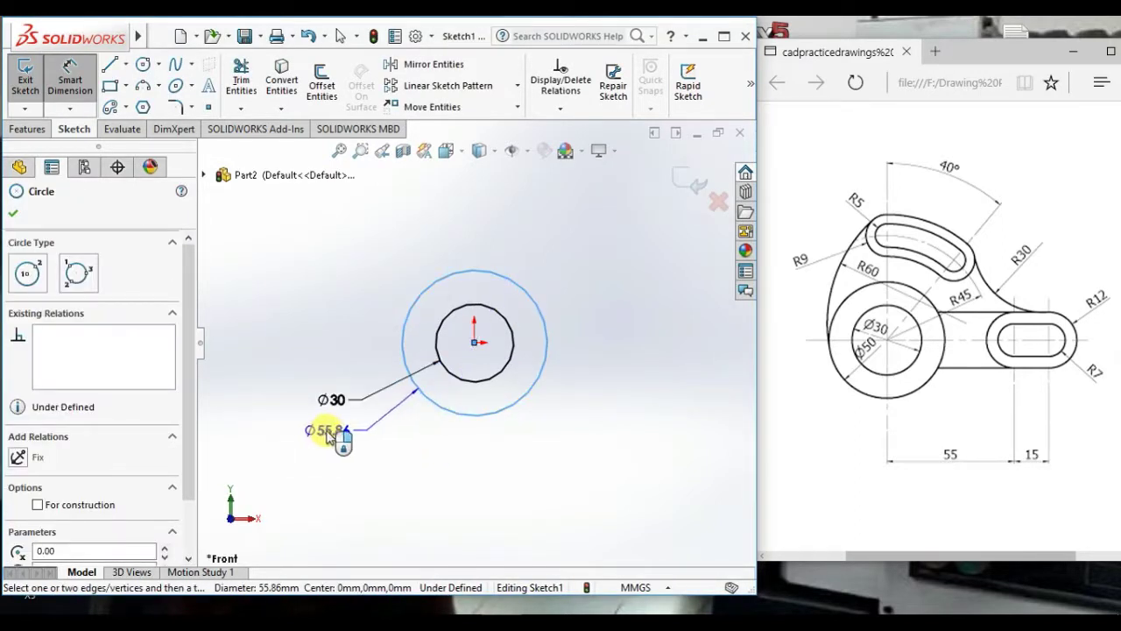
pyautogui.click(333, 429)
pyautogui.write('50')
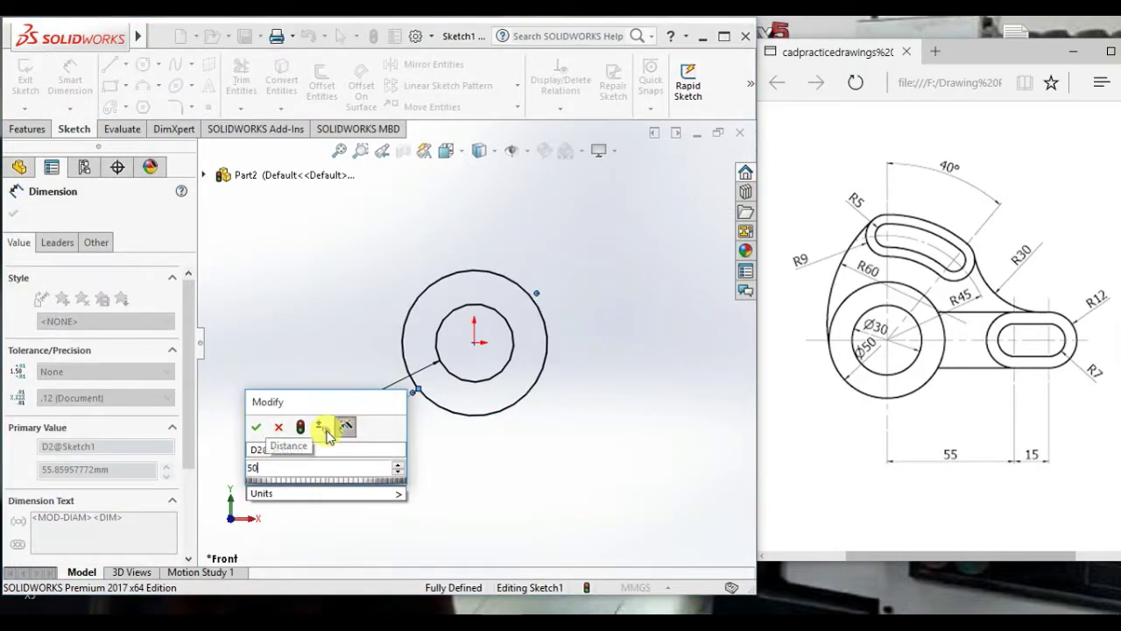
pyautogui.press('Return')
pyautogui.rightClick(583, 324)
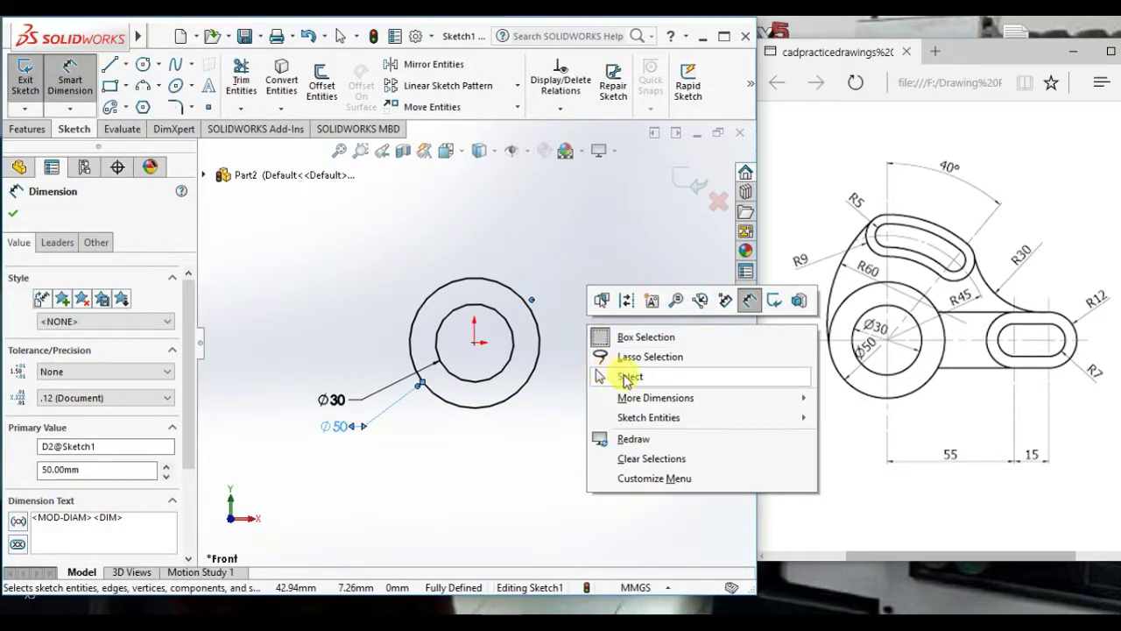
pyautogui.click(627, 379)
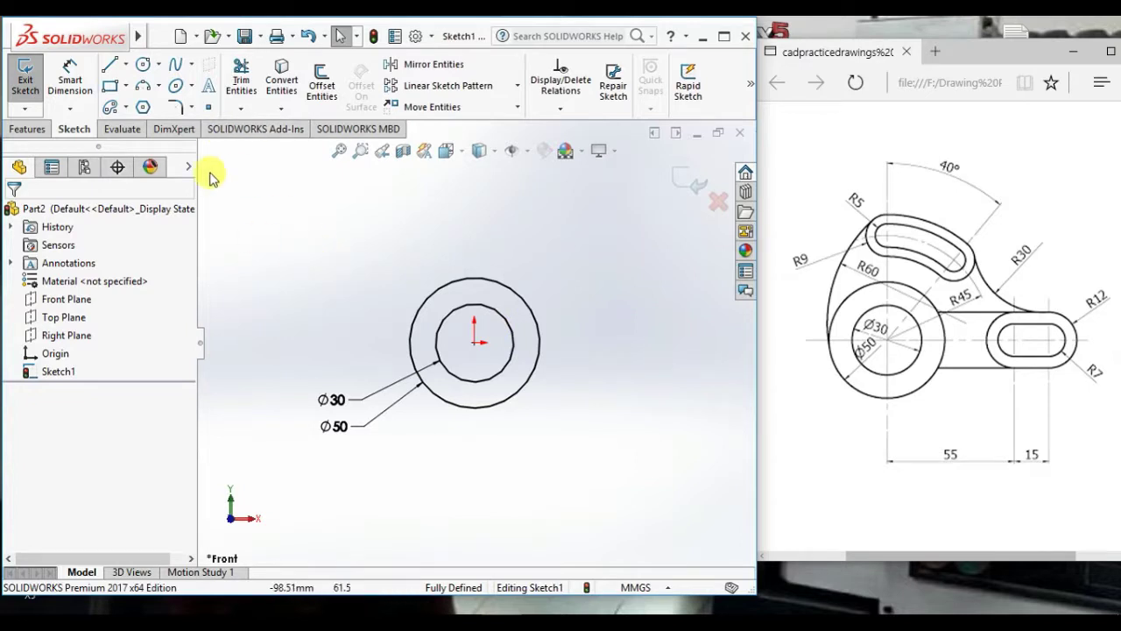
# Step: Draw a horizontal centerline from the origin to beyond the circles' right side
pyautogui.click(127, 67)
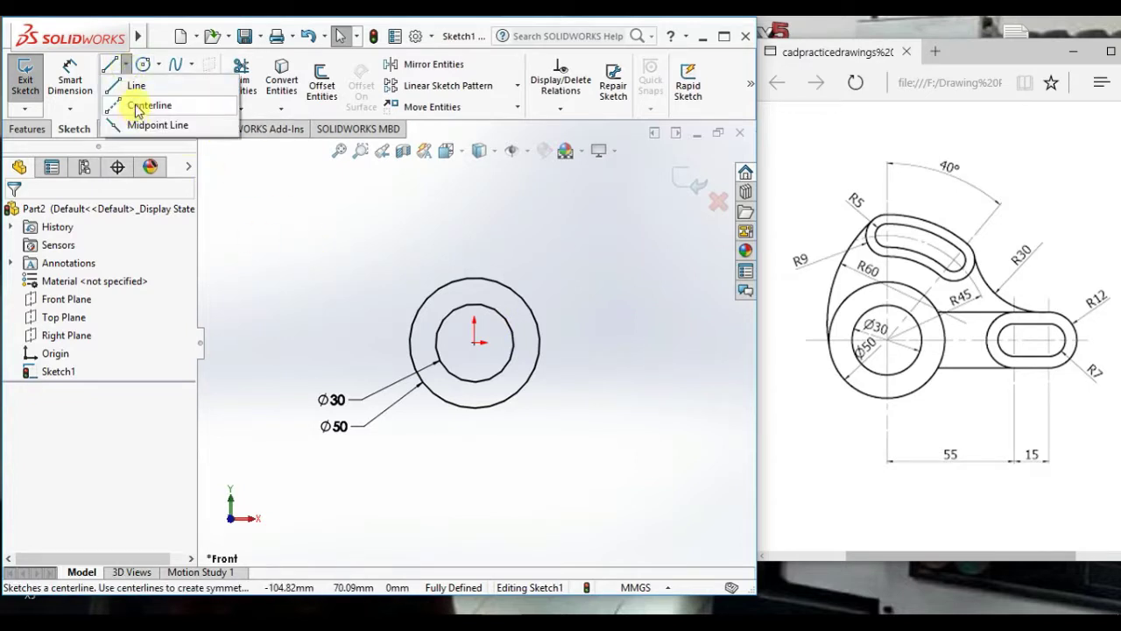
pyautogui.click(136, 107)
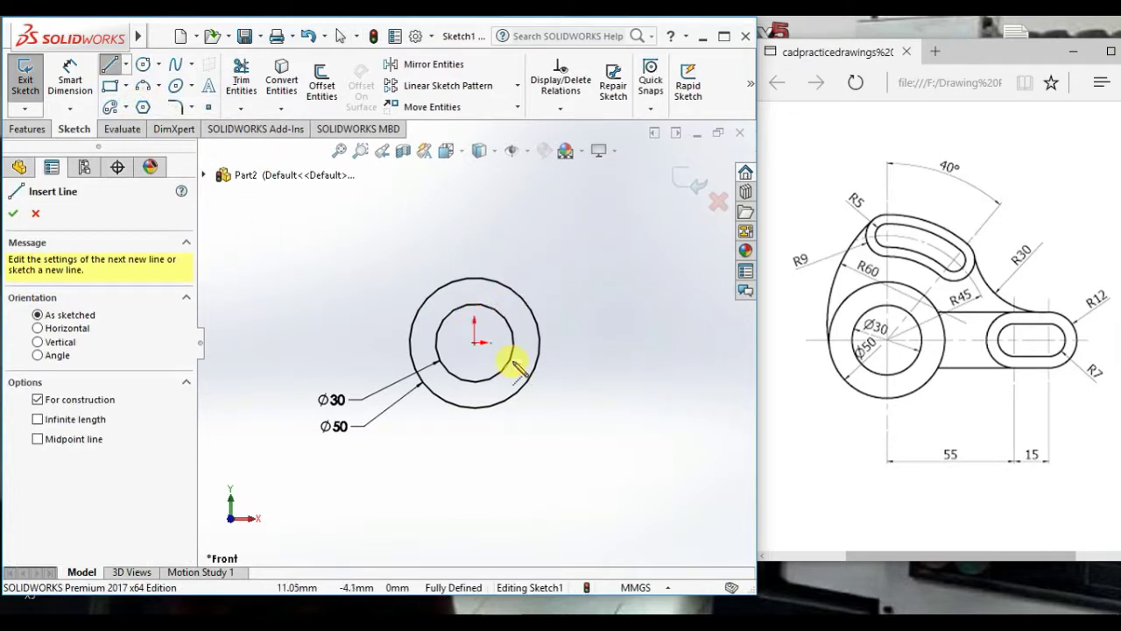
pyautogui.click(478, 343)
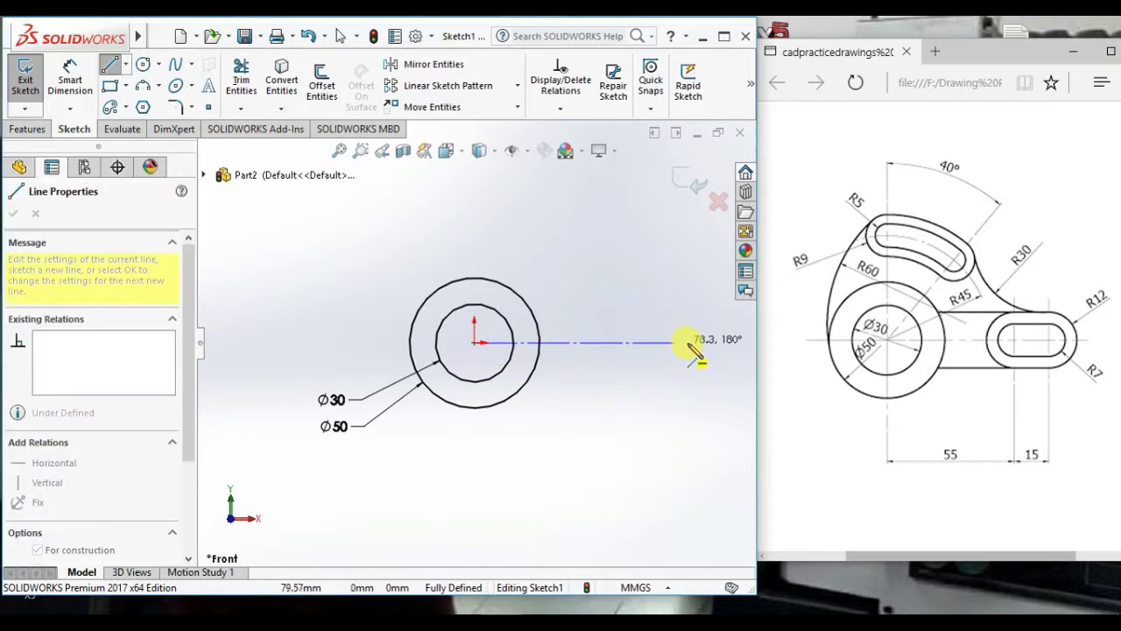
pyautogui.click(705, 342)
pyautogui.rightClick(602, 234)
pyautogui.click(629, 252)
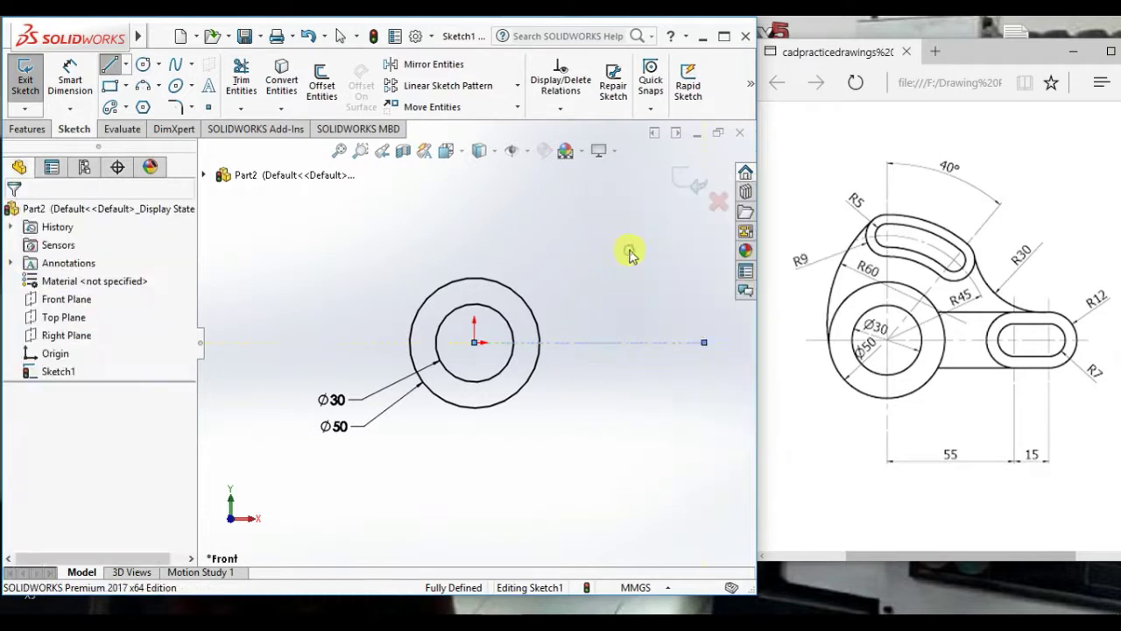
# Step: Draw a straight slot along the right end of the horizontal centerline
pyautogui.click(127, 107)
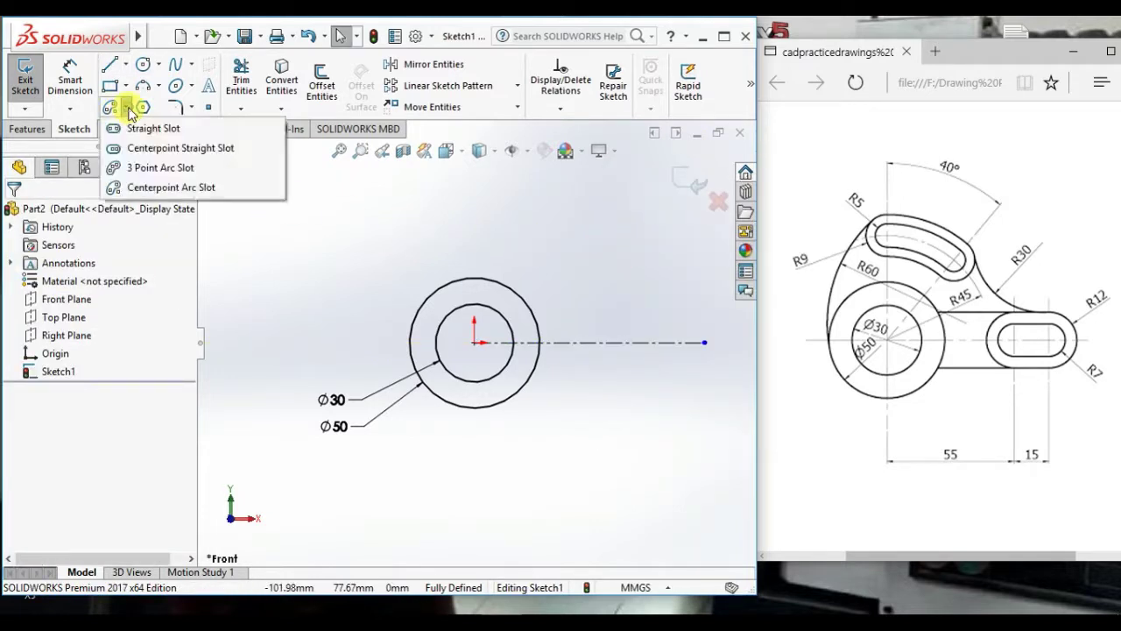
pyautogui.click(141, 132)
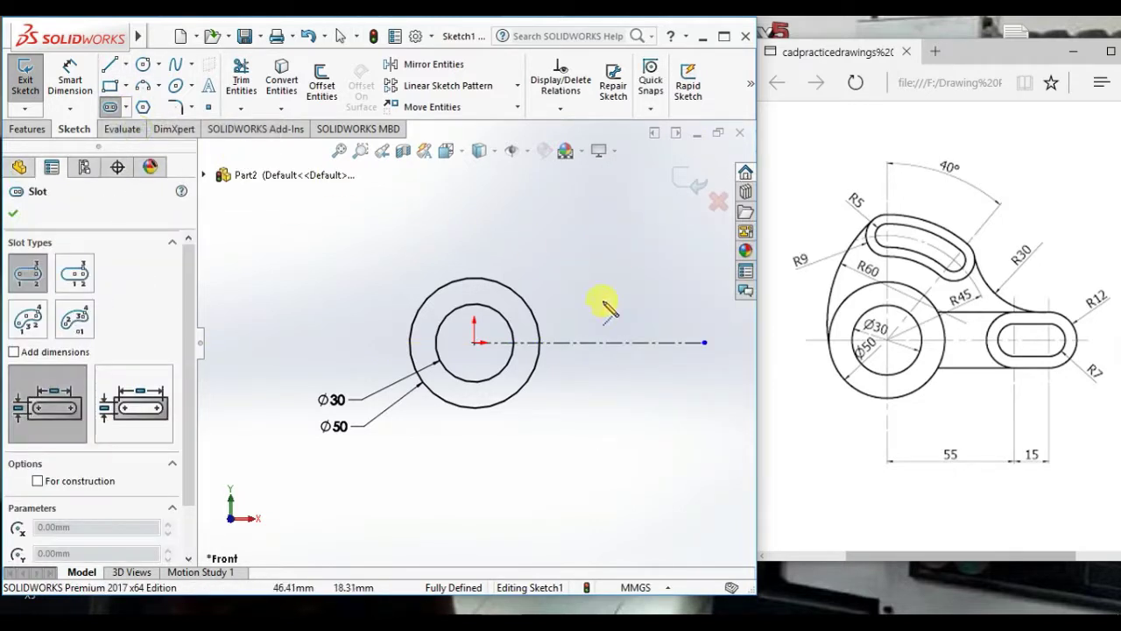
pyautogui.click(690, 342)
pyautogui.click(630, 343)
pyautogui.click(642, 364)
pyautogui.click(643, 372)
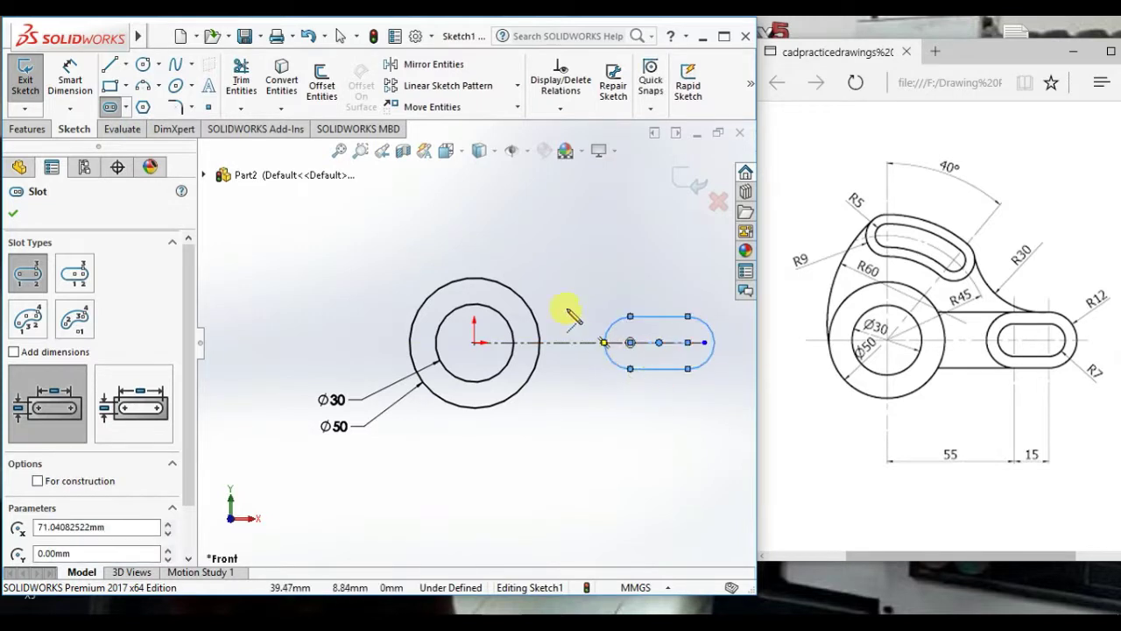
pyautogui.rightClick(543, 232)
pyautogui.click(571, 244)
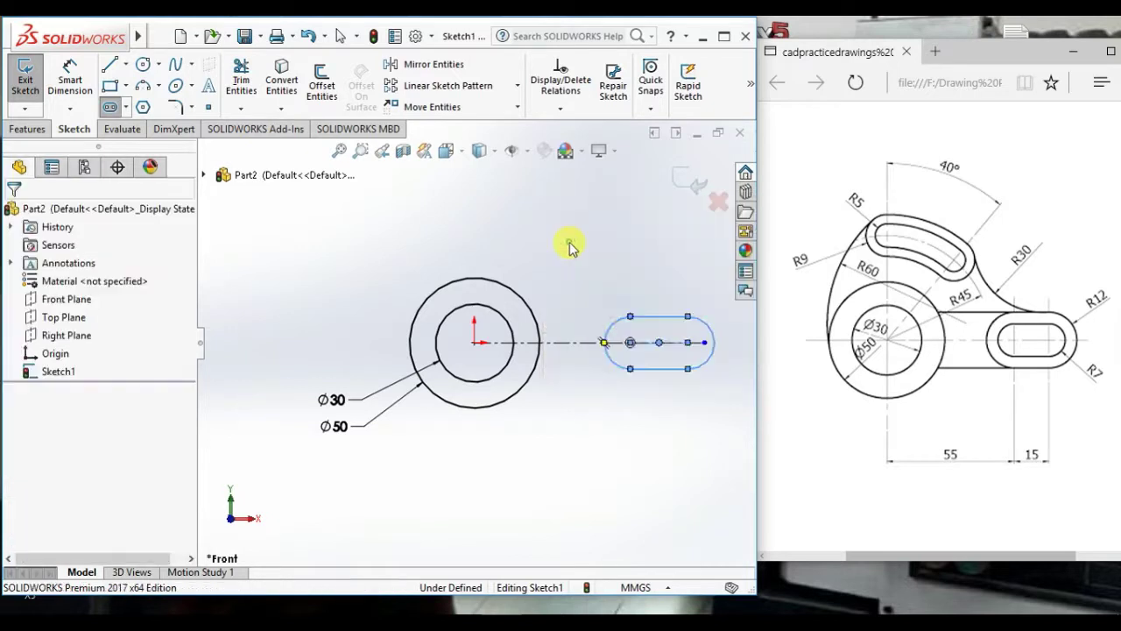
# Step: Dimension the slot with R7 ends and 15 mm between its end centres
pyautogui.click(70, 81)
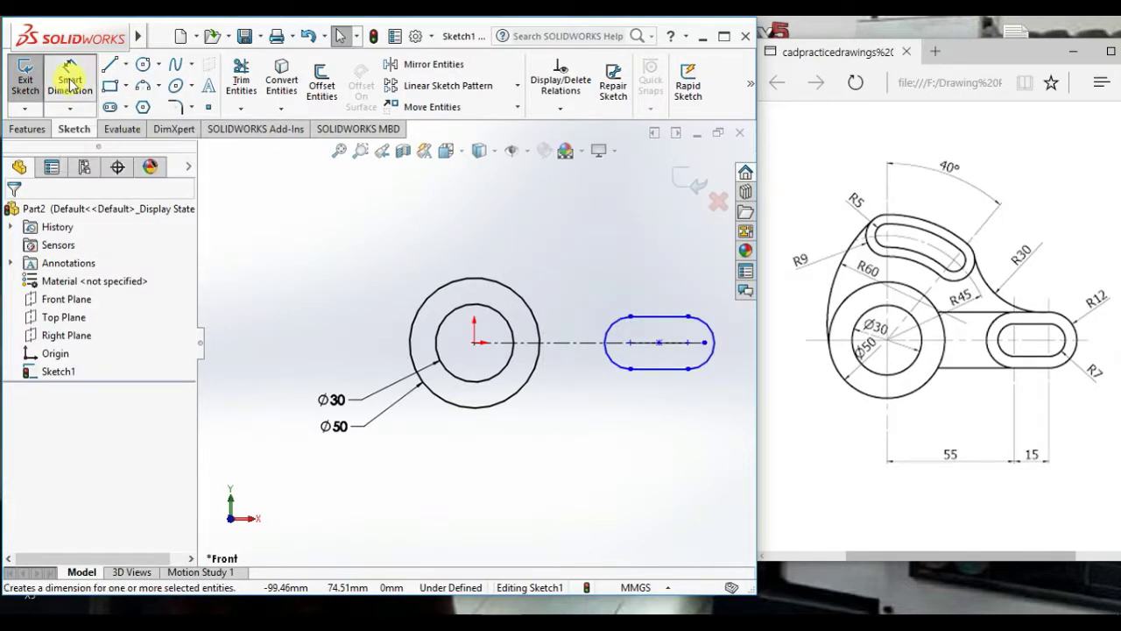
pyautogui.click(712, 337)
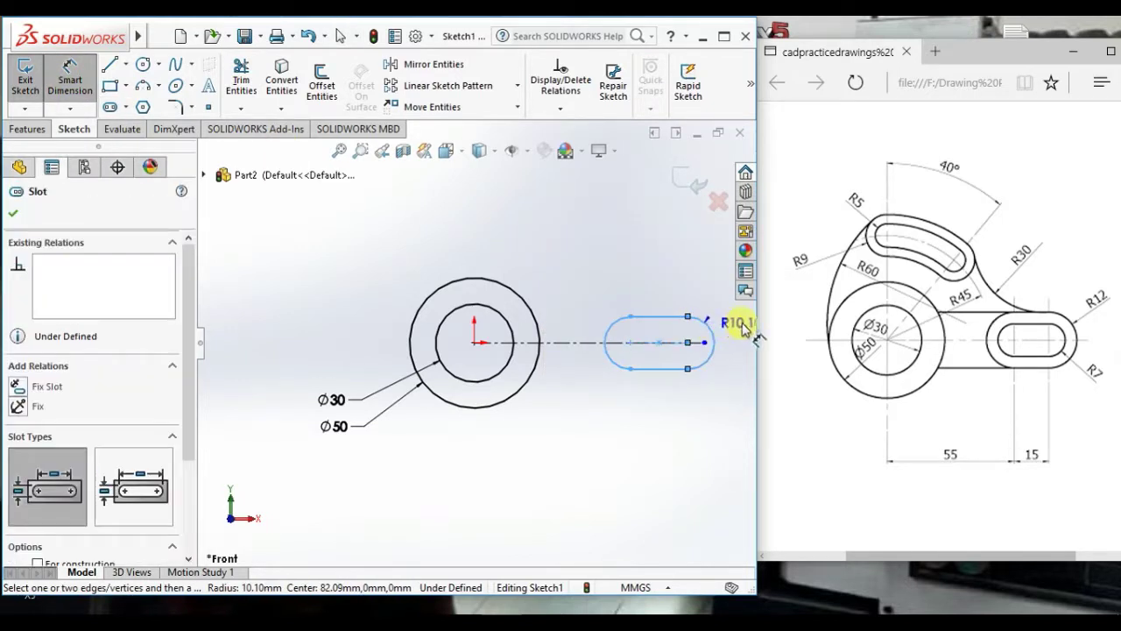
pyautogui.click(743, 327)
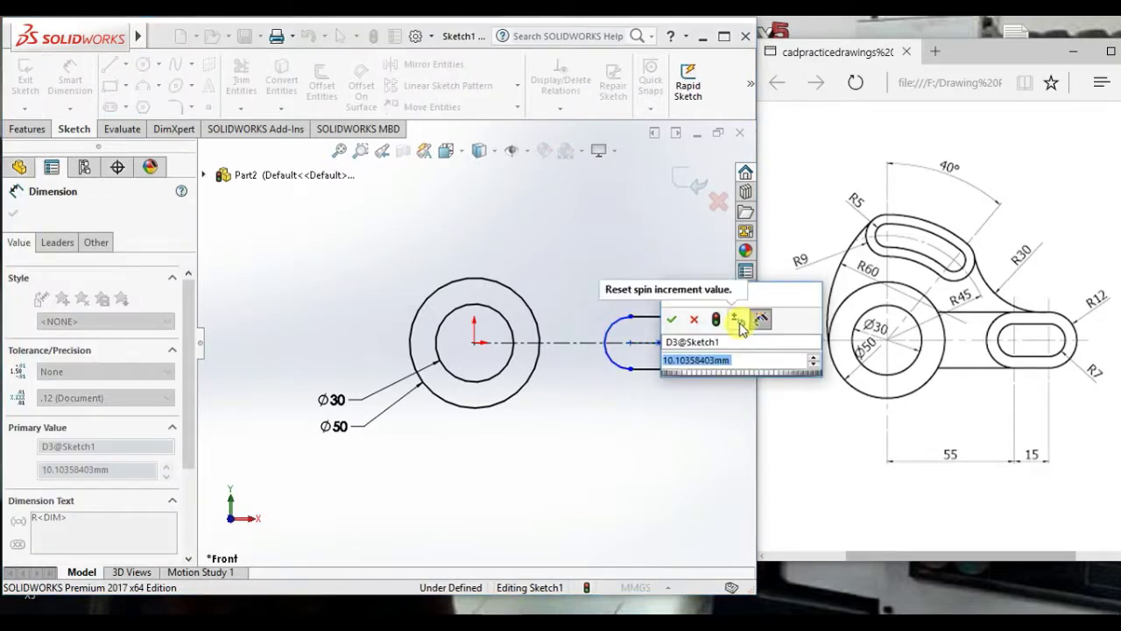
pyautogui.write('7')
pyautogui.press('Return')
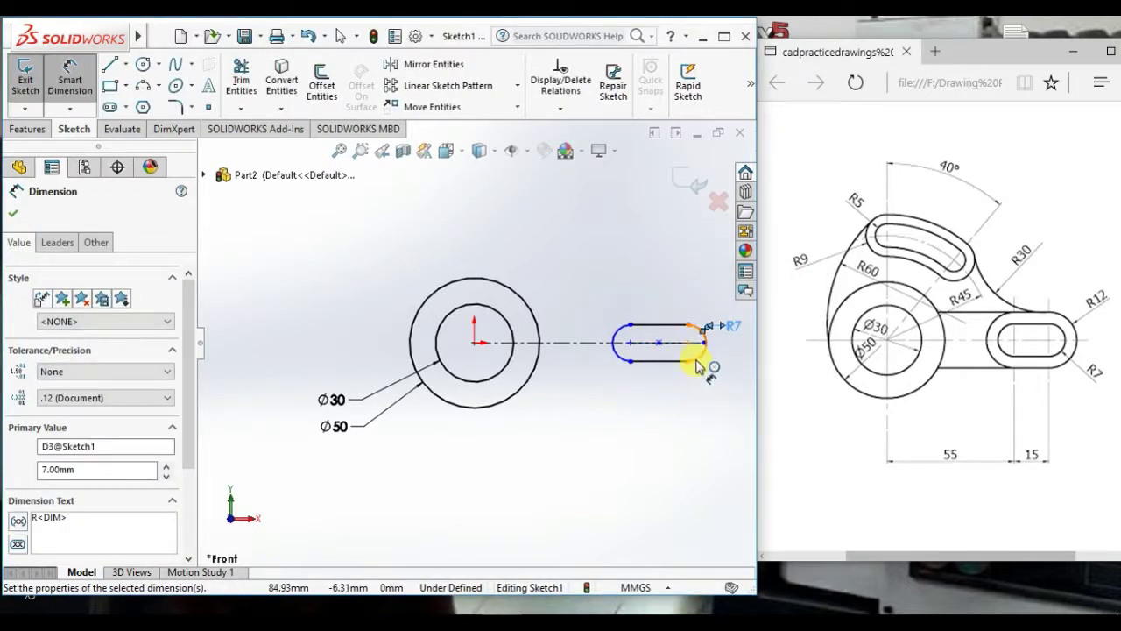
pyautogui.click(658, 353)
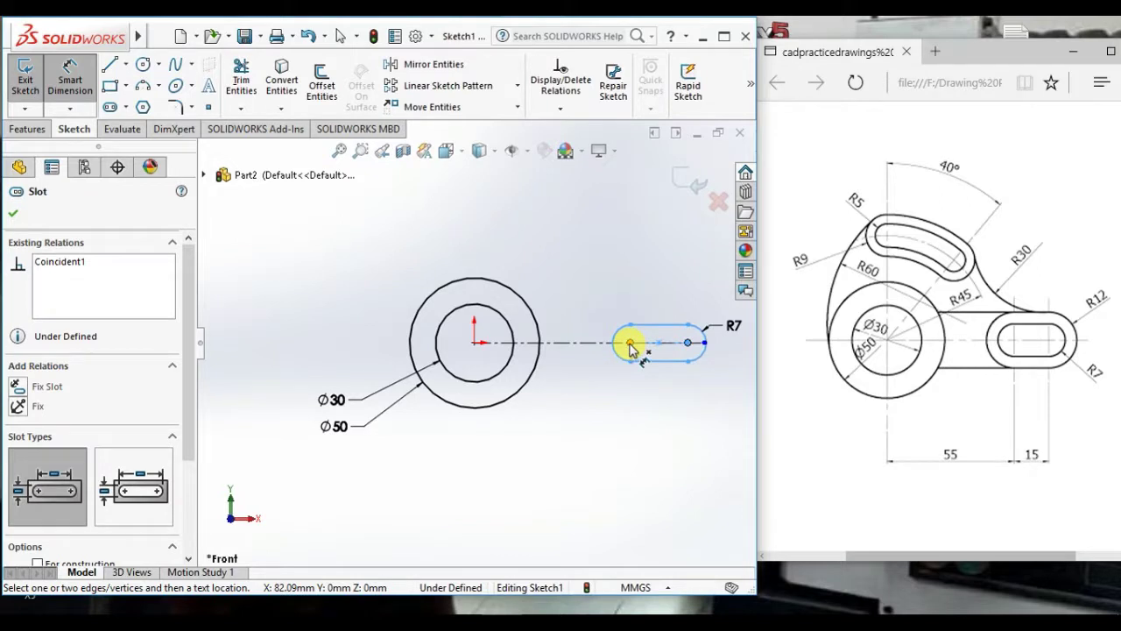
pyautogui.click(631, 344)
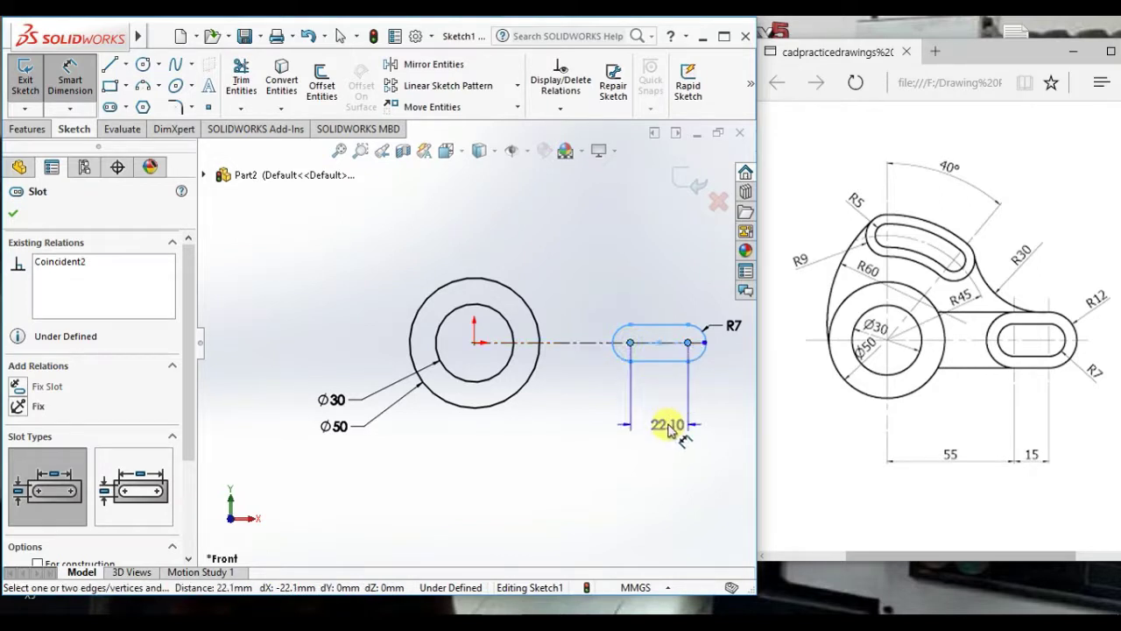
pyautogui.click(657, 396)
pyautogui.write('15')
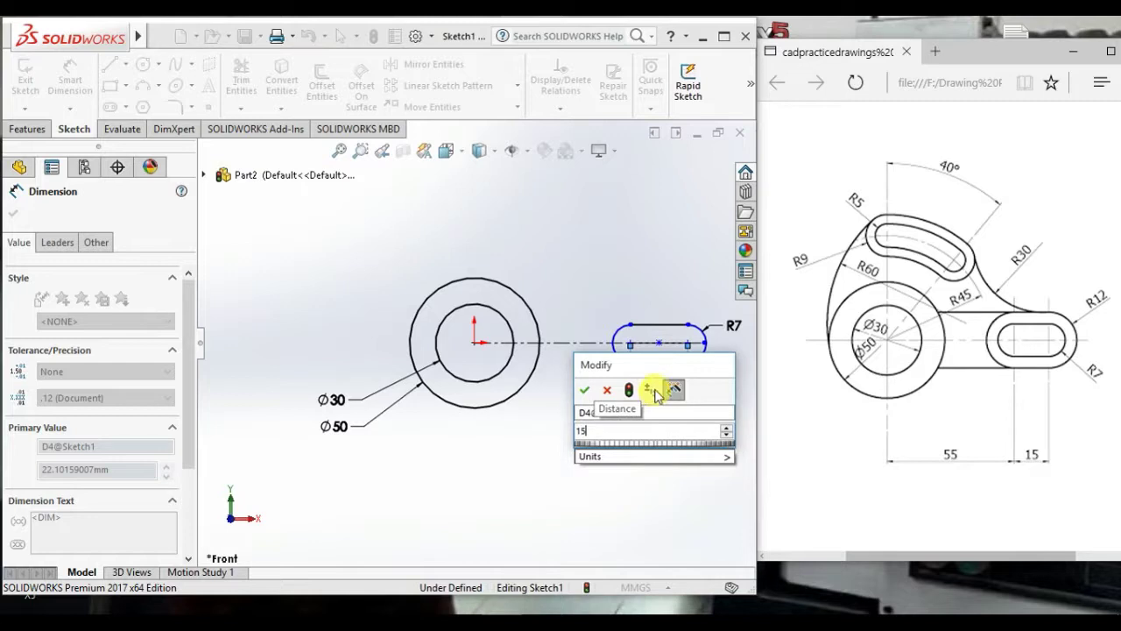
pyautogui.press('Return')
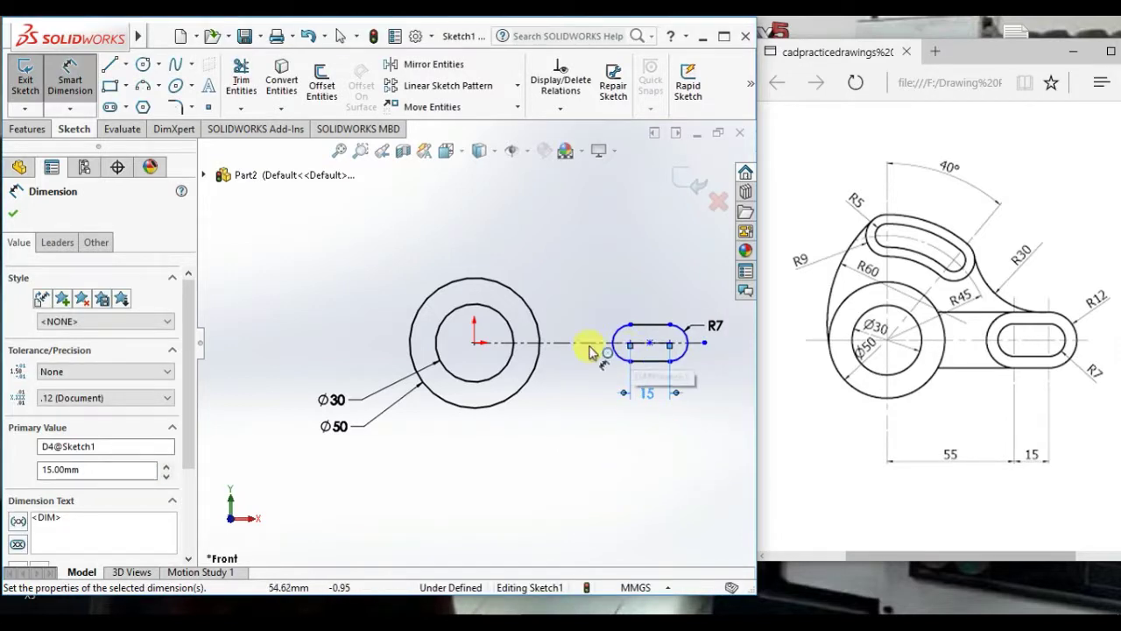
pyautogui.click(571, 443)
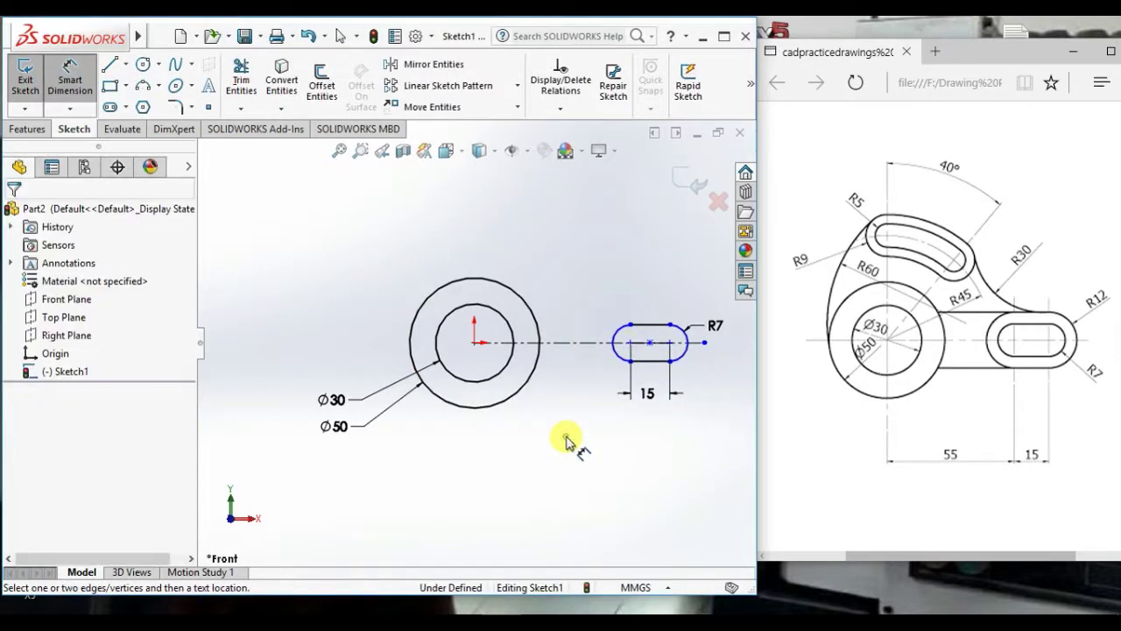
# Step: Set the slot centre 55 mm from the circles' centre
pyautogui.click(475, 342)
pyautogui.click(631, 343)
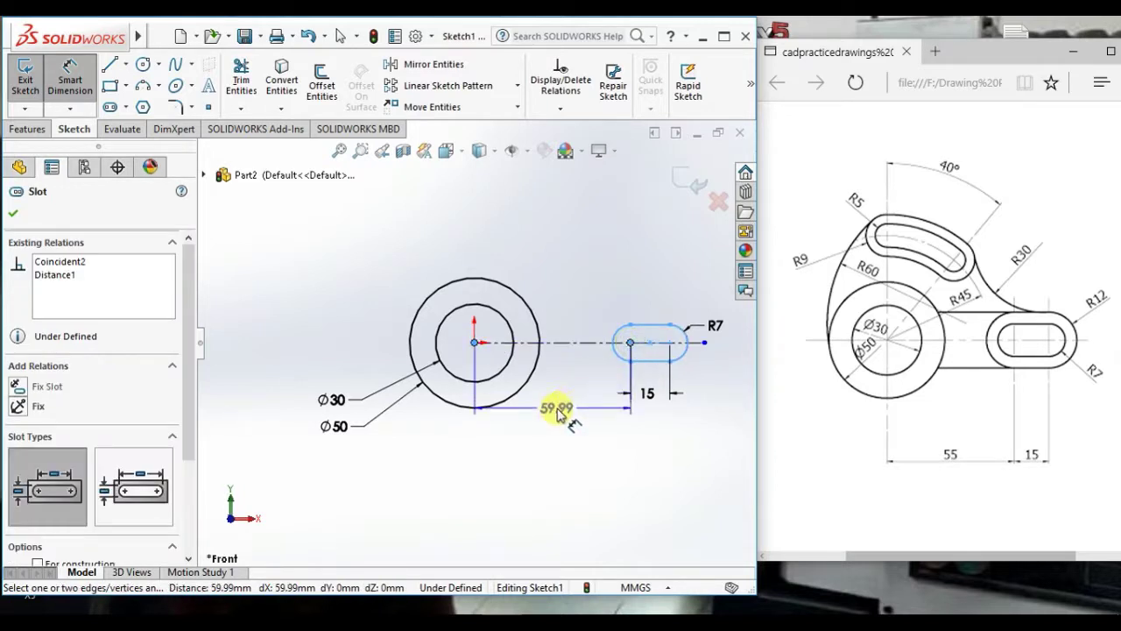
pyautogui.click(560, 425)
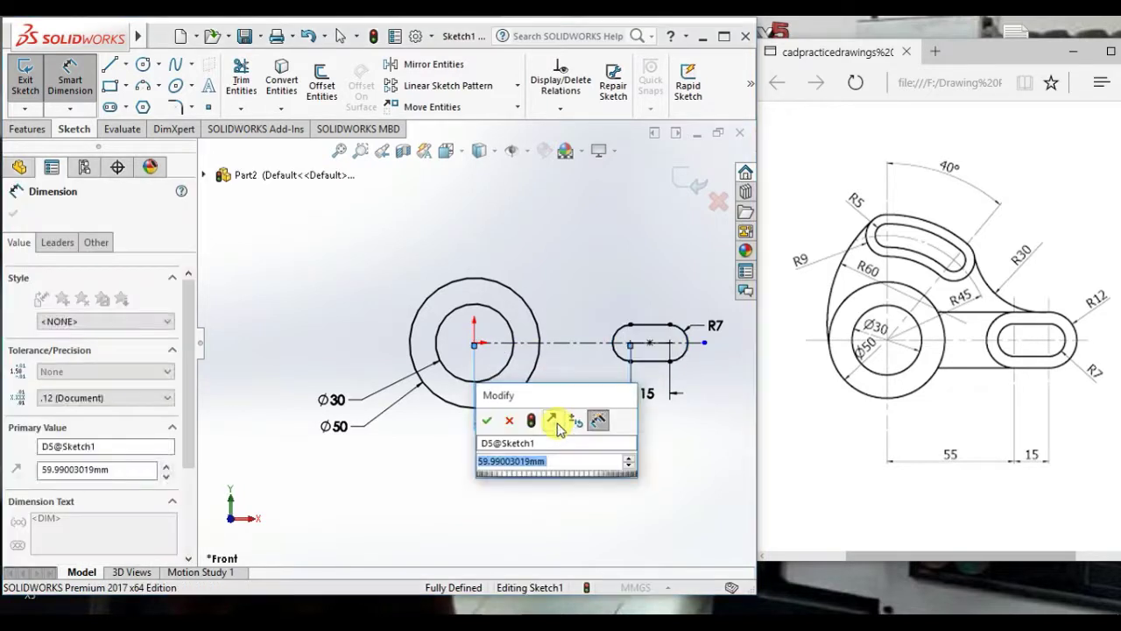
pyautogui.write('55')
pyautogui.press('Return')
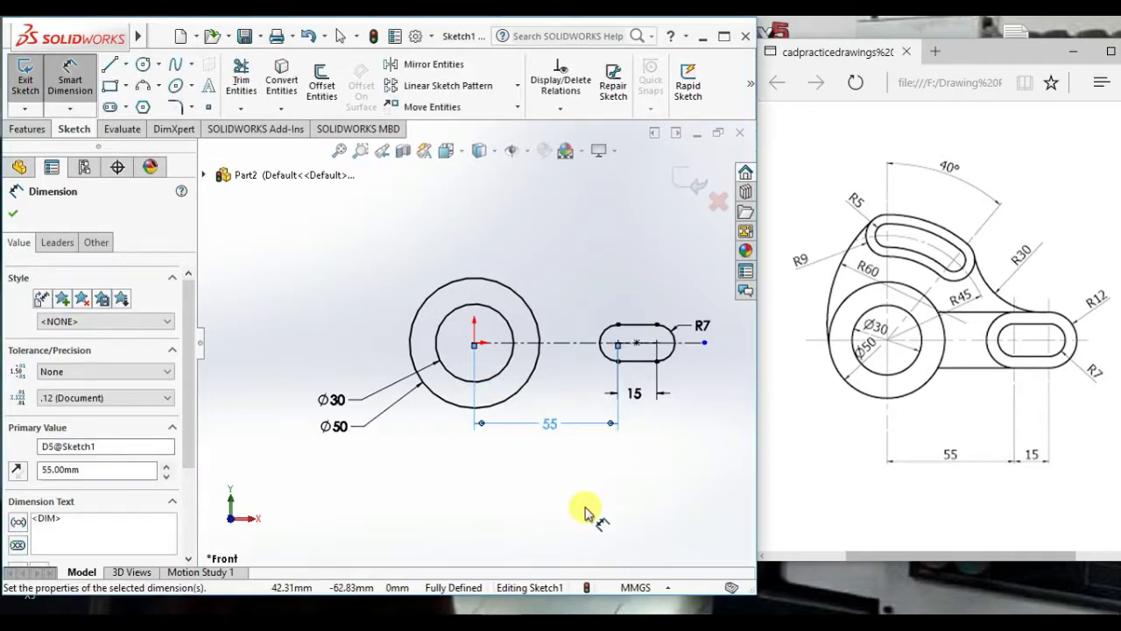
pyautogui.click(587, 512)
pyautogui.rightClick(571, 282)
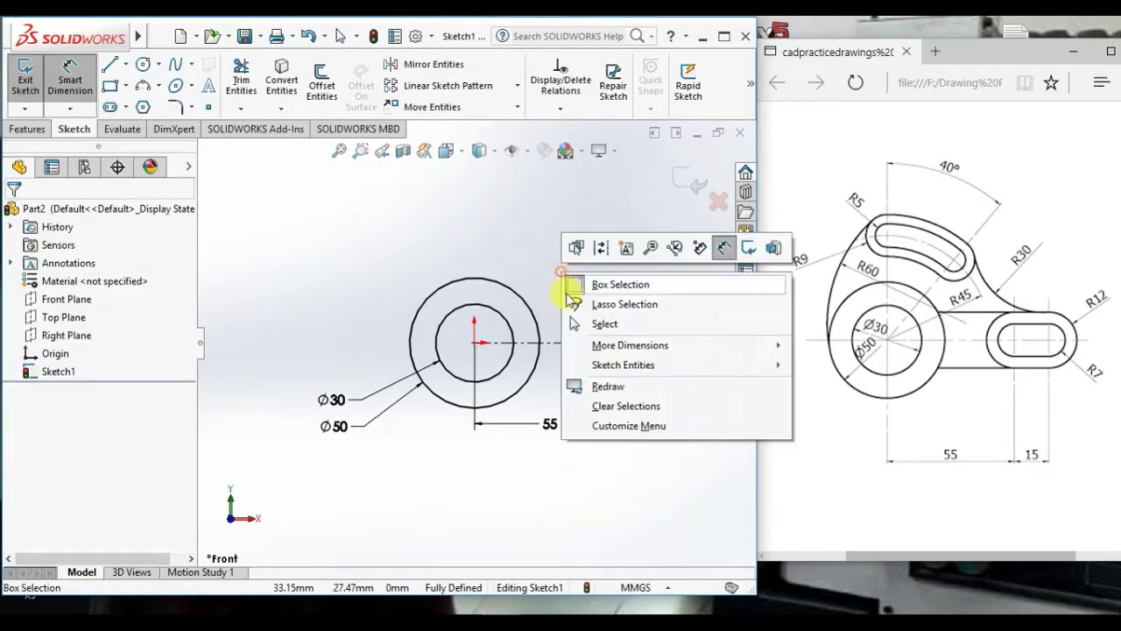
# Step: Offset the slot outline 10 mm outward and delete the offset dimension
pyautogui.click(598, 320)
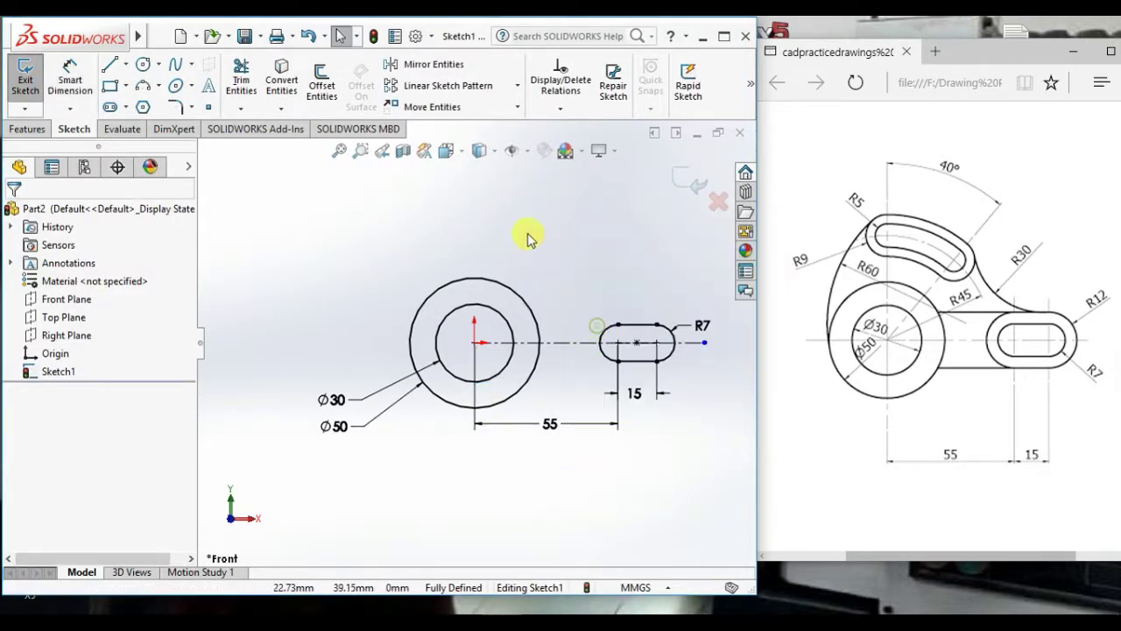
pyautogui.click(323, 91)
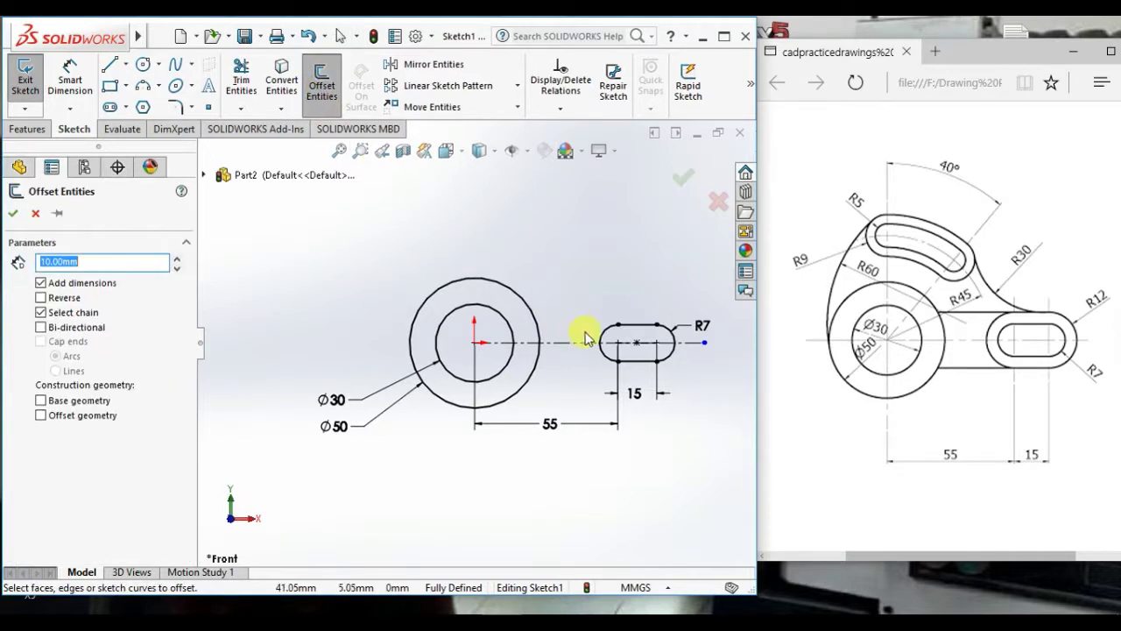
pyautogui.click(645, 326)
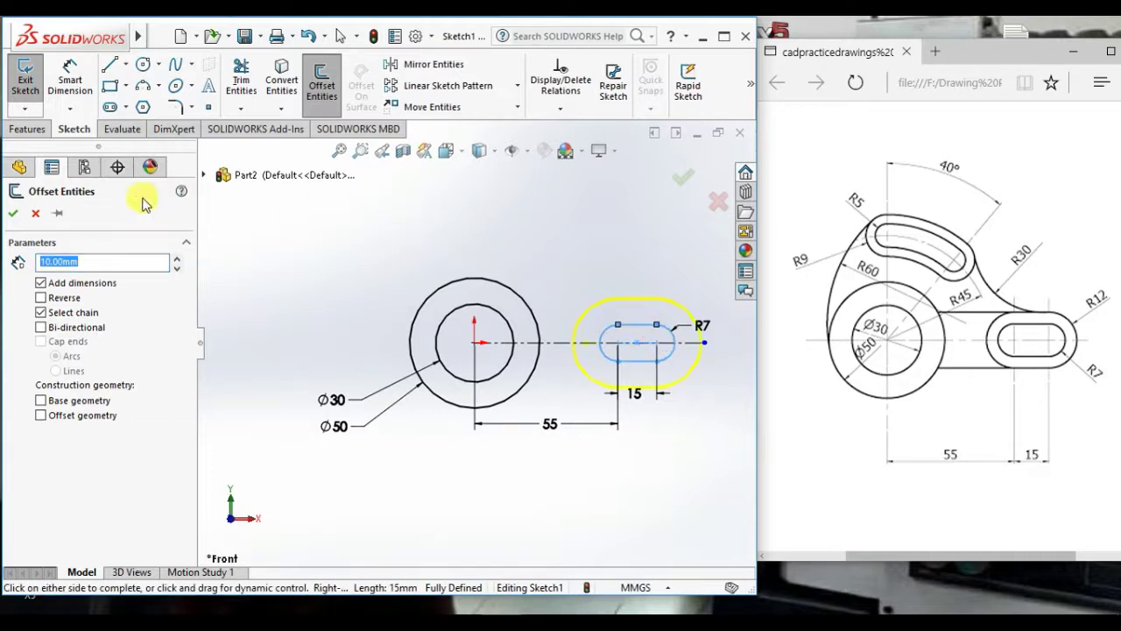
pyautogui.click(15, 216)
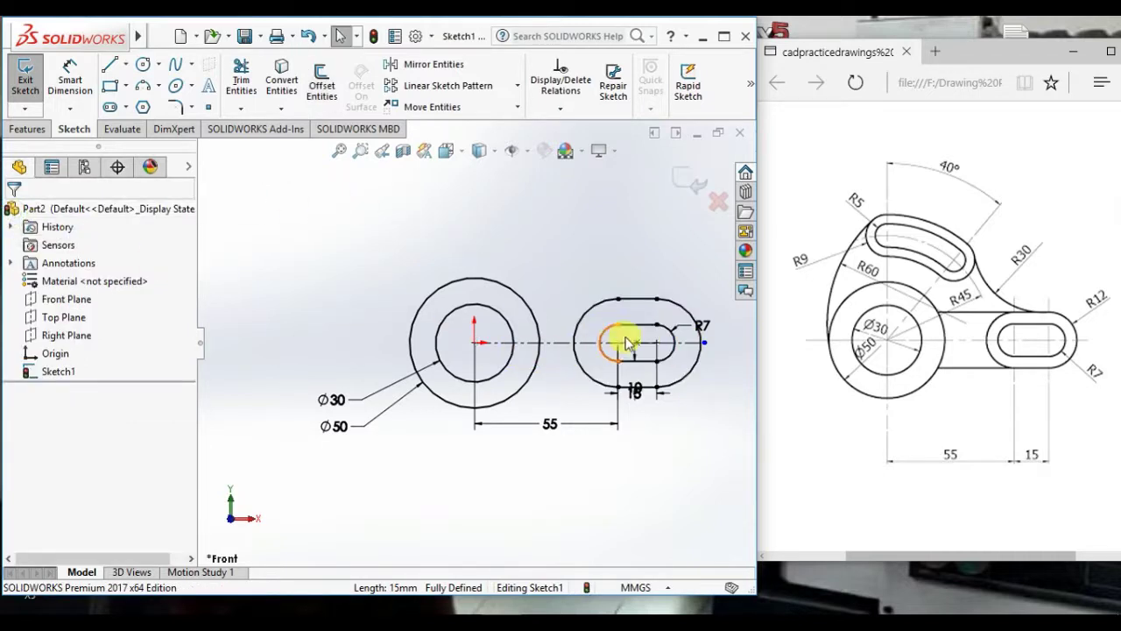
pyautogui.moveTo(636, 390); pyautogui.dragTo(725, 400)
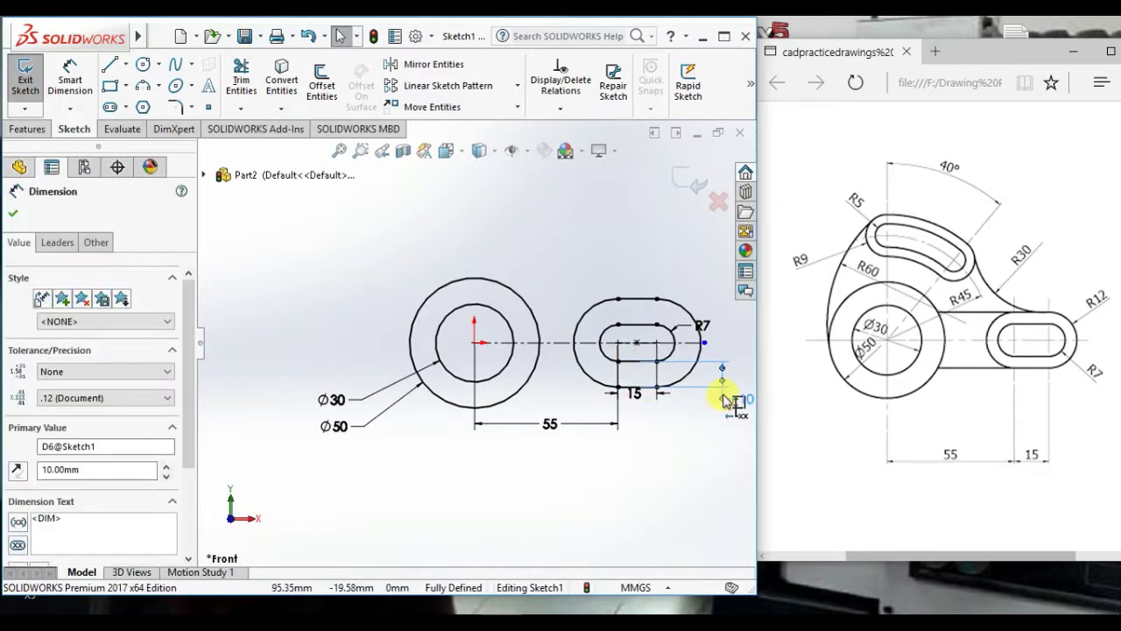
pyautogui.press('Delete')
pyautogui.moveTo(692, 438); pyautogui.dragTo(690, 499, button='right')
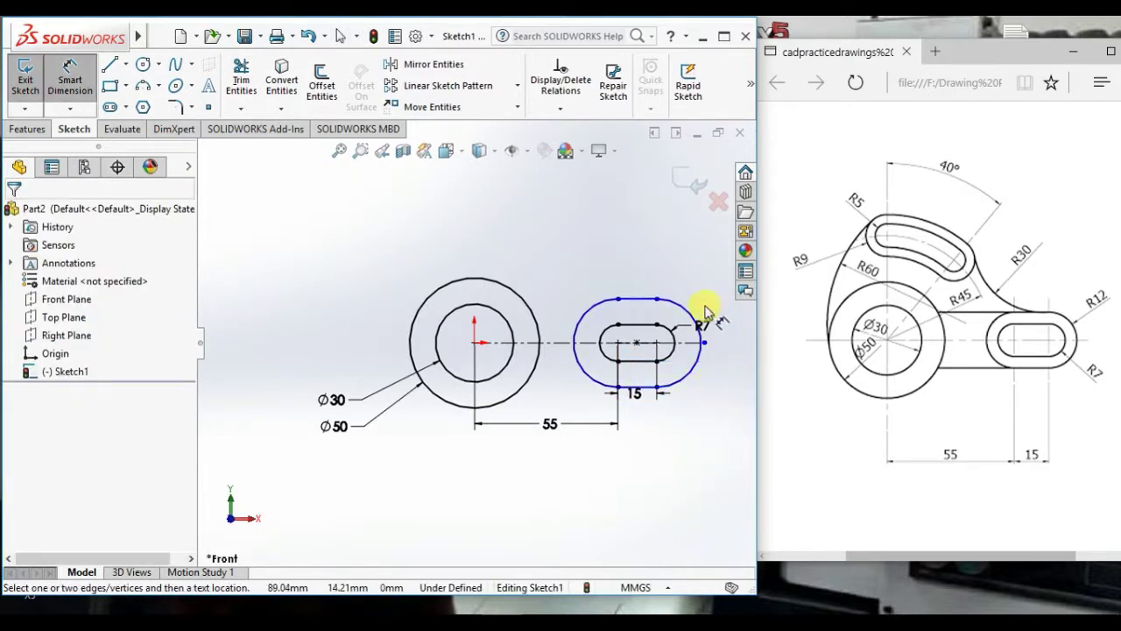
# Step: Dimension the outer slot's end arc to R12
pyautogui.click(685, 313)
pyautogui.click(715, 306)
pyautogui.write('12')
pyautogui.press('Return')
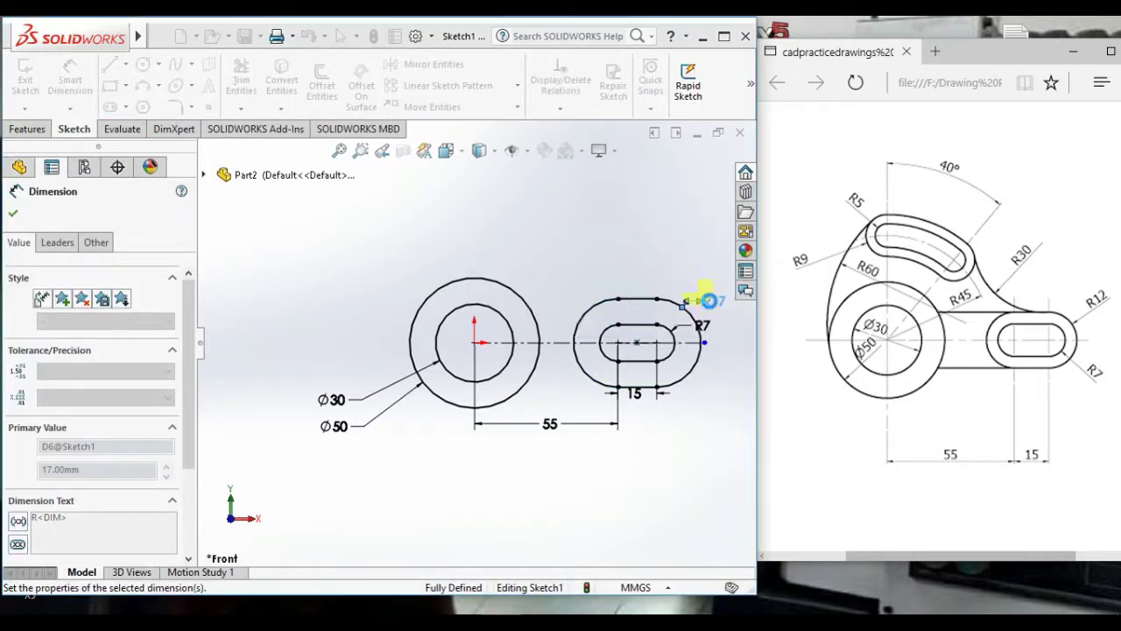
pyautogui.click(720, 448)
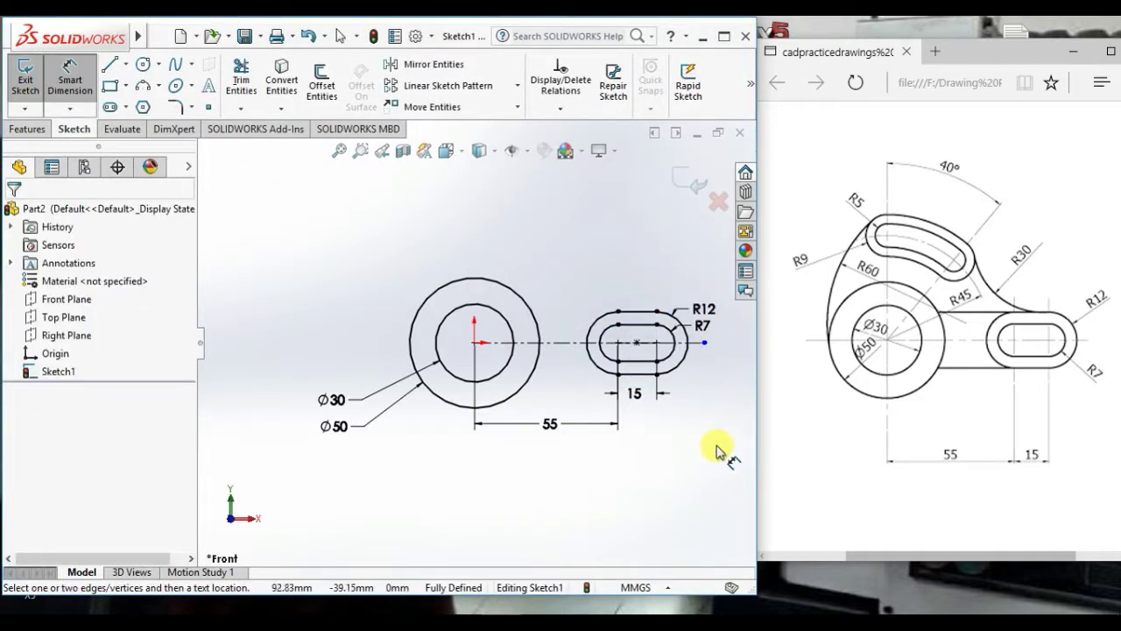
# Step: Draw top and bottom lines from the outer slot to the Ø50 circle
pyautogui.click(110, 66)
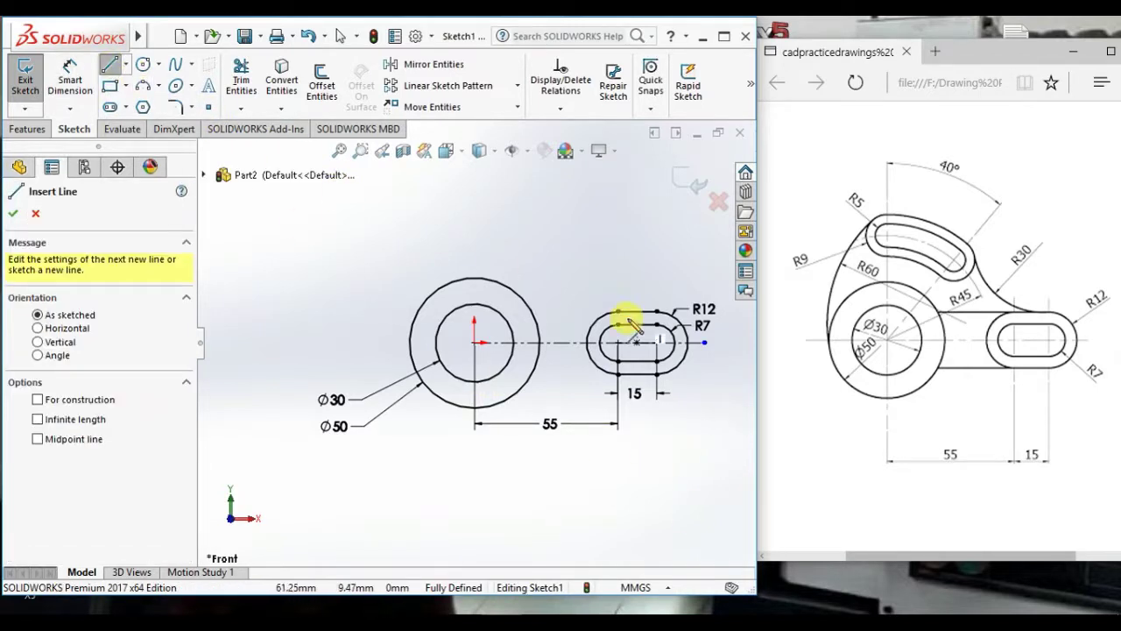
pyautogui.click(617, 314)
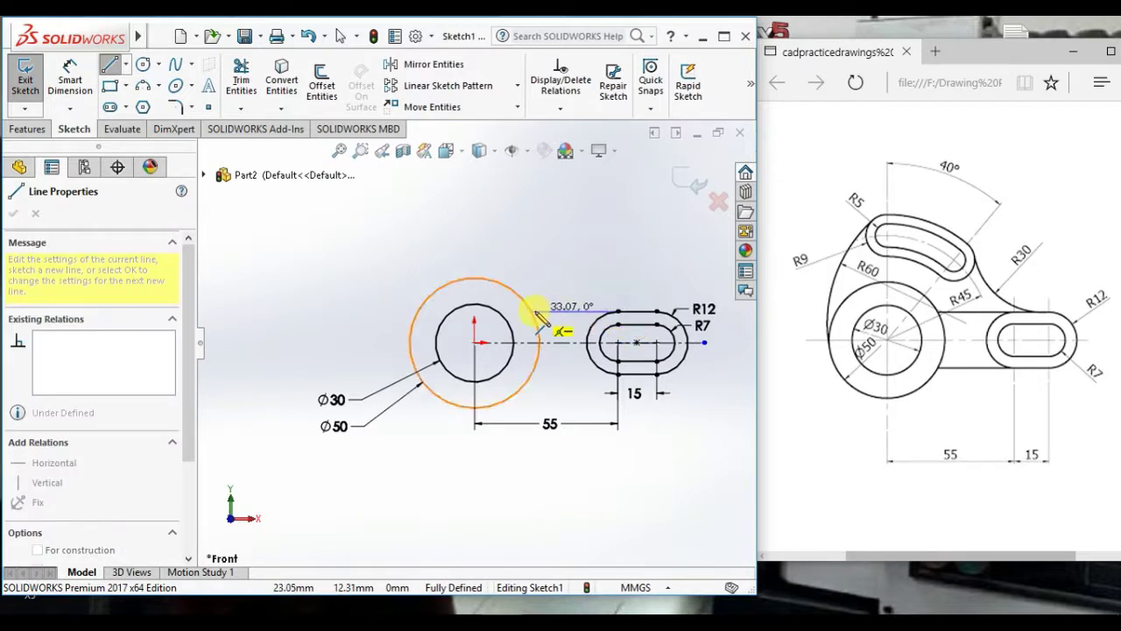
pyautogui.click(534, 311)
pyautogui.press('Escape')
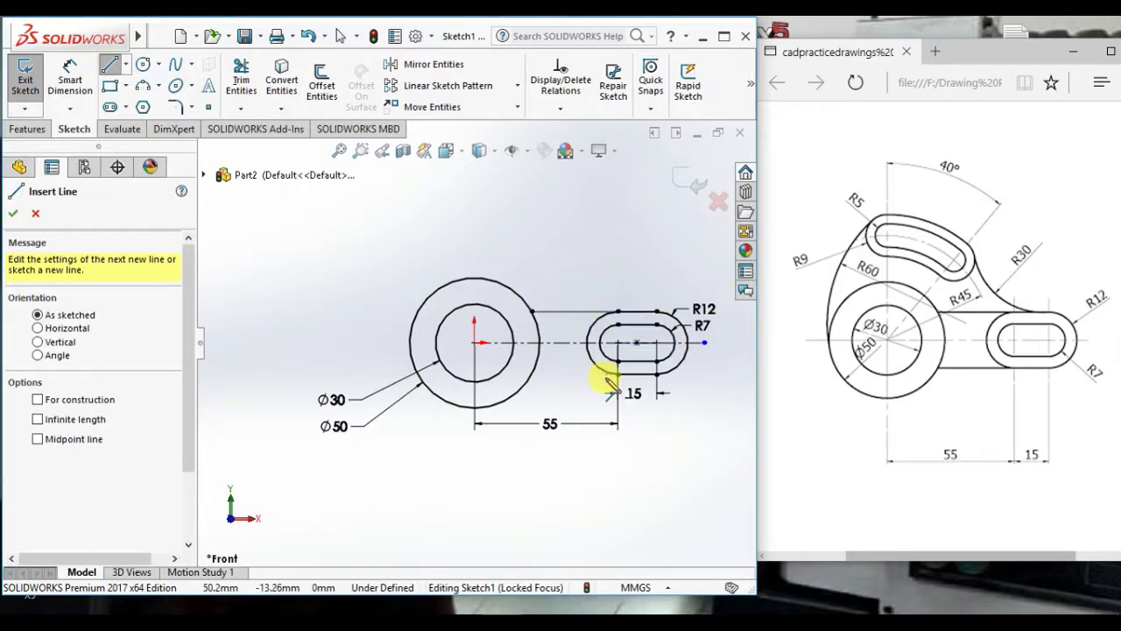
pyautogui.click(618, 375)
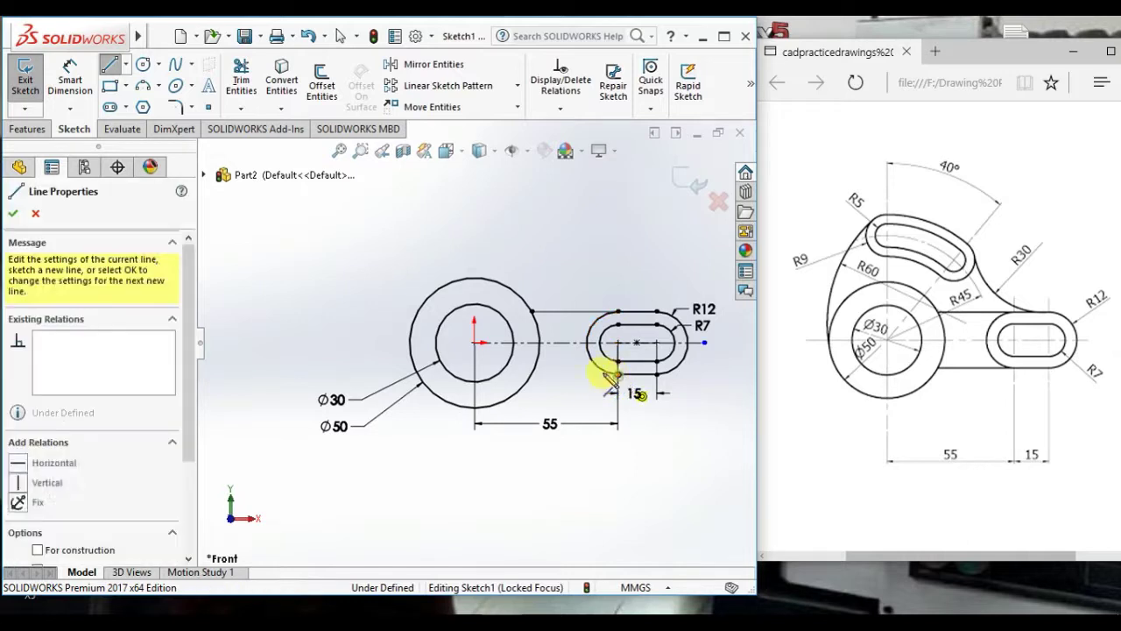
pyautogui.click(532, 374)
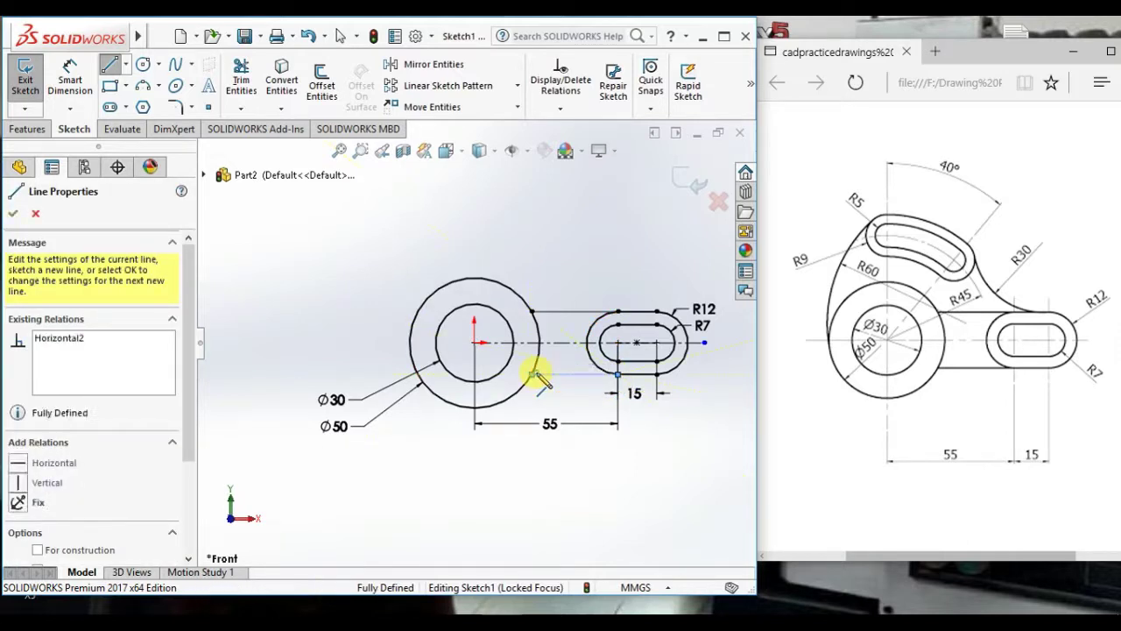
pyautogui.rightClick(585, 219)
pyautogui.click(624, 226)
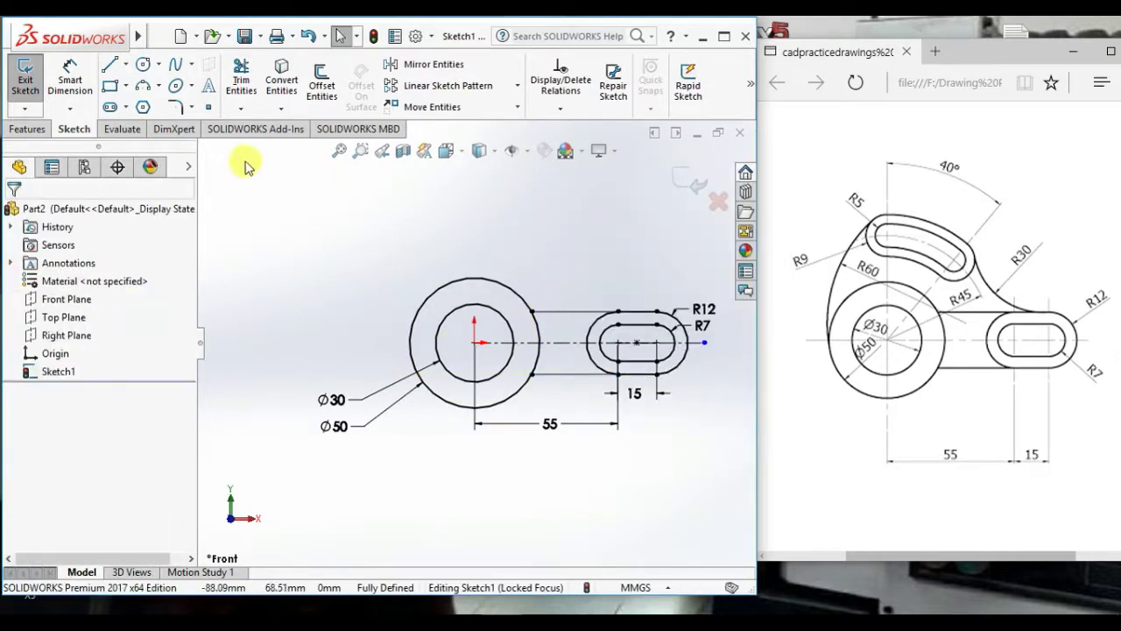
# Step: Draw a vertical centerline and an angled centerline up-right from the origin
pyautogui.click(125, 64)
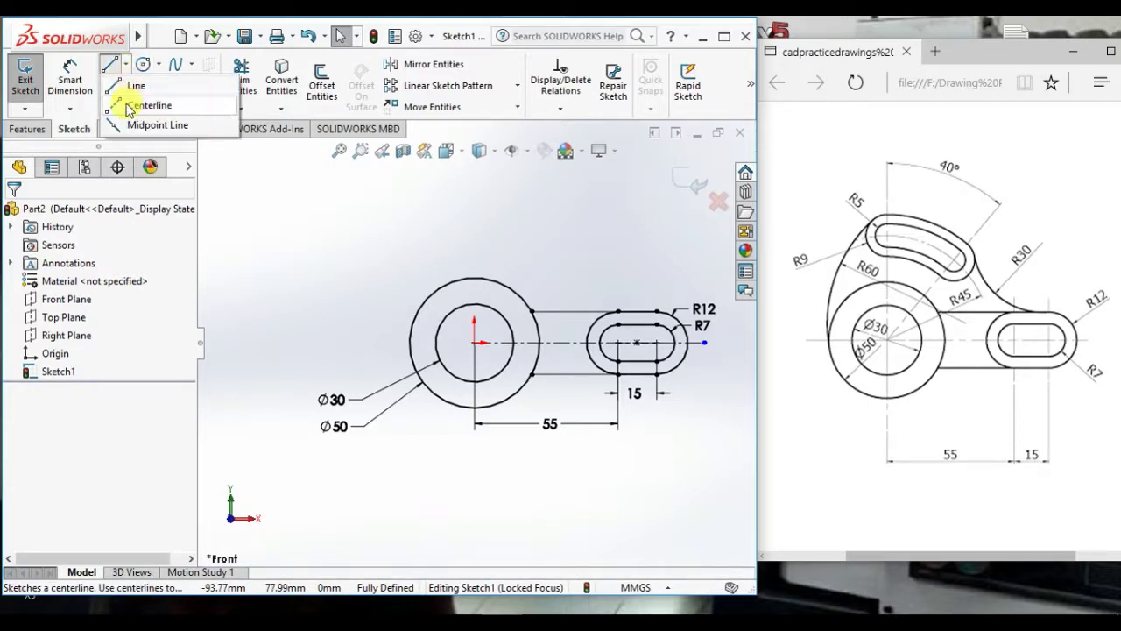
pyautogui.click(130, 107)
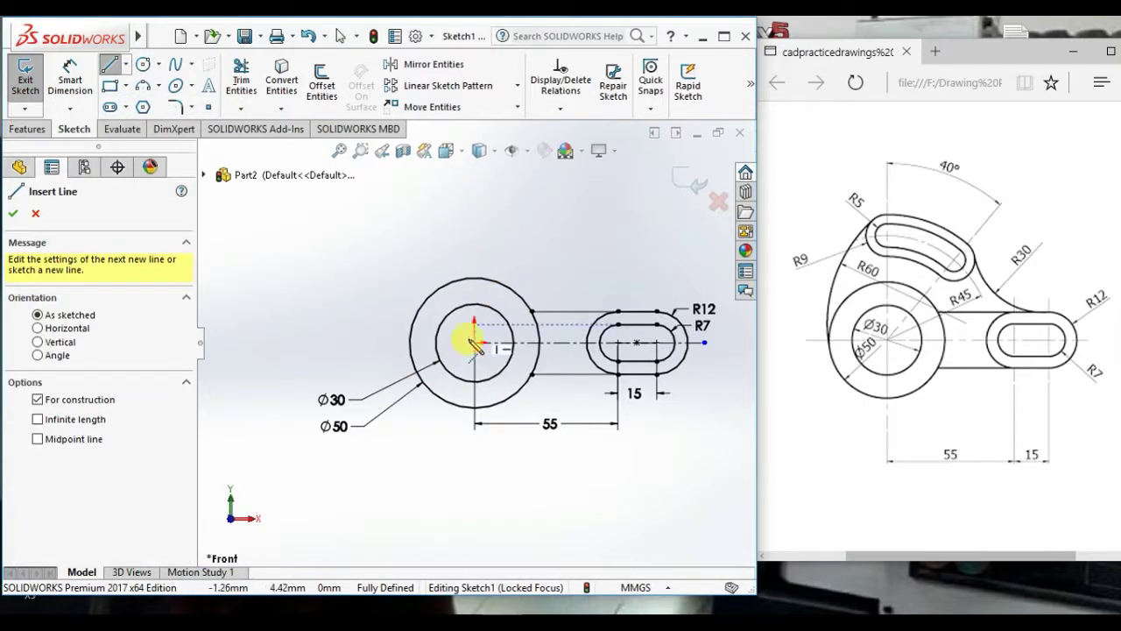
pyautogui.click(474, 343)
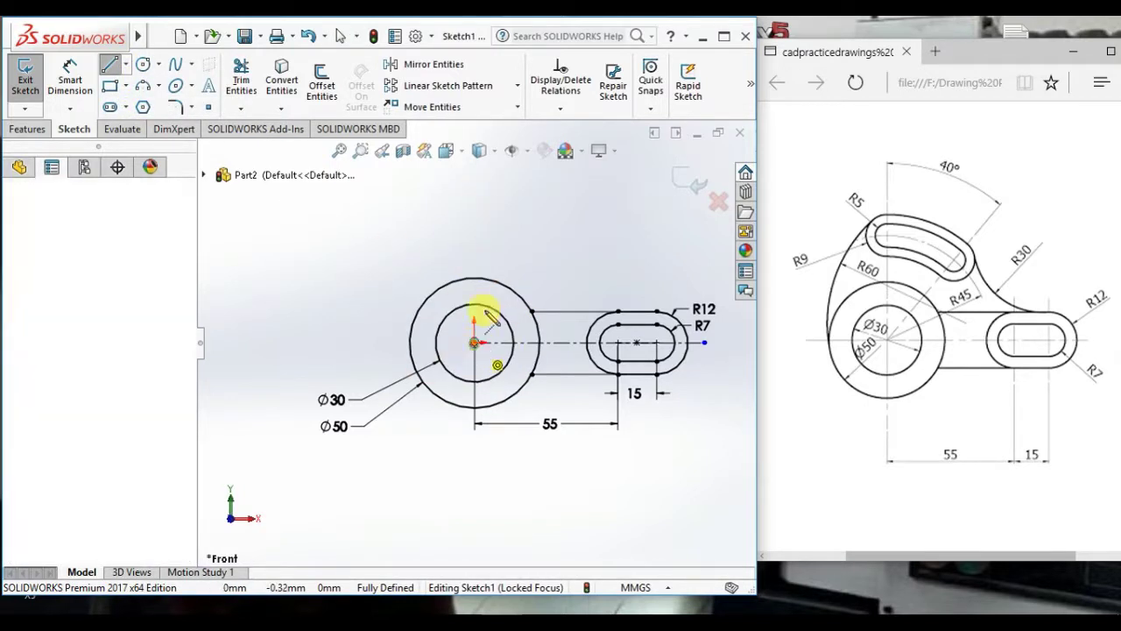
pyautogui.click(474, 184)
pyautogui.press('Escape')
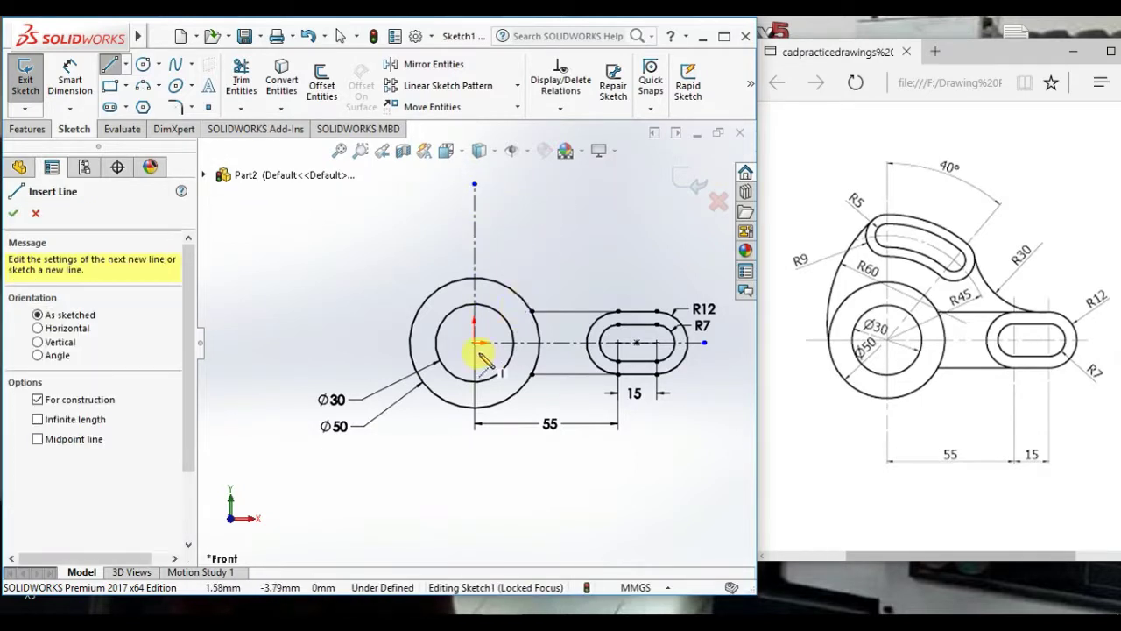
pyautogui.click(474, 342)
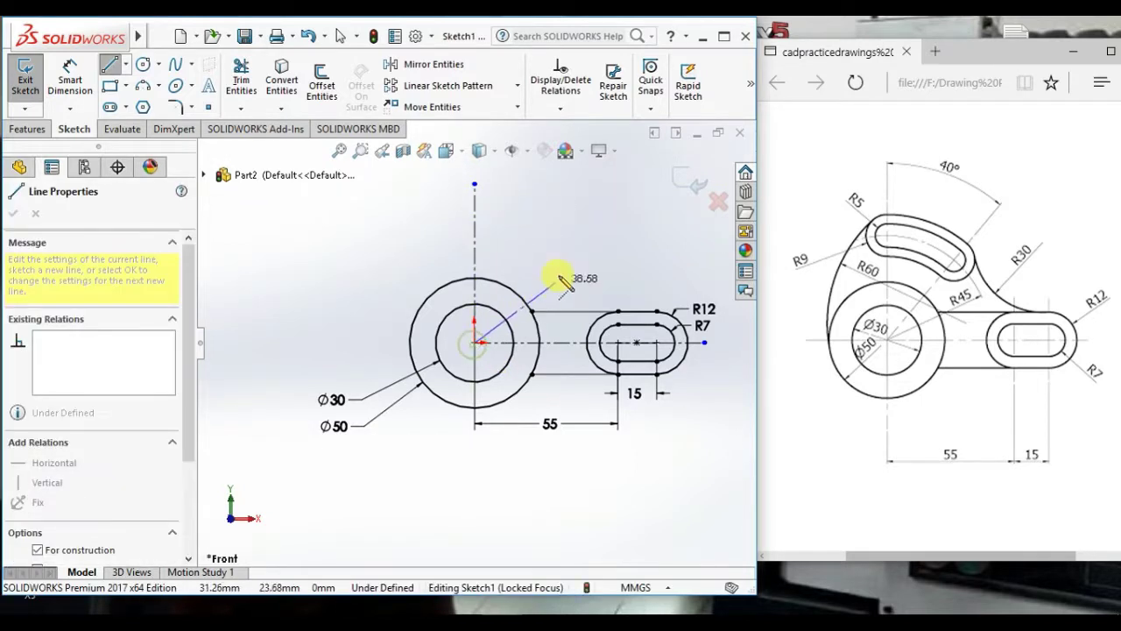
pyautogui.click(576, 224)
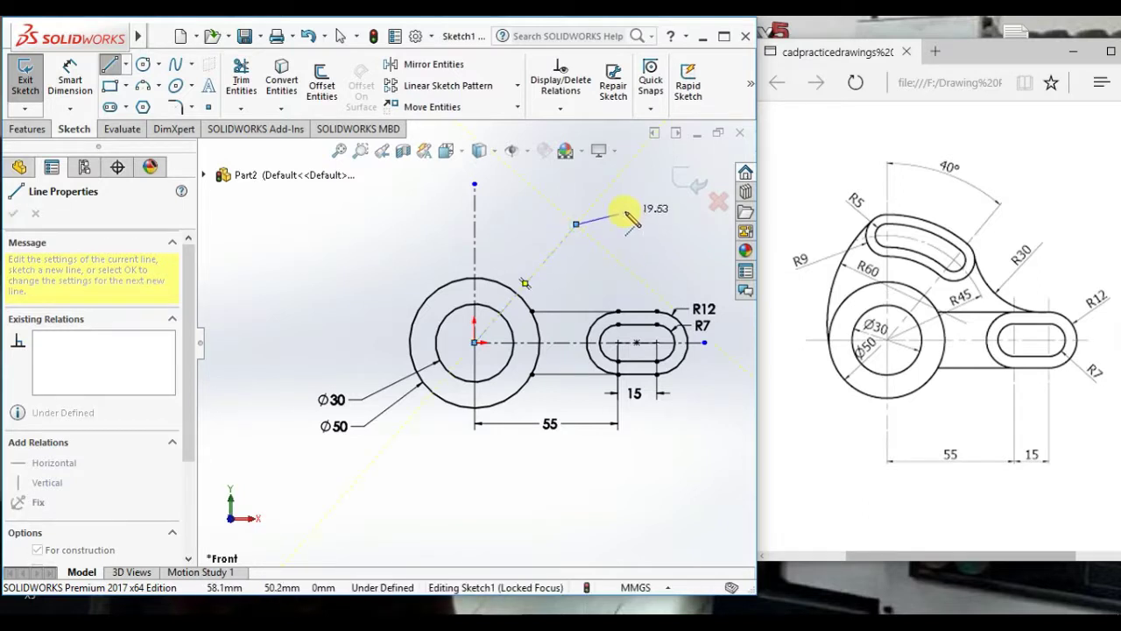
pyautogui.rightClick(626, 214)
pyautogui.click(653, 225)
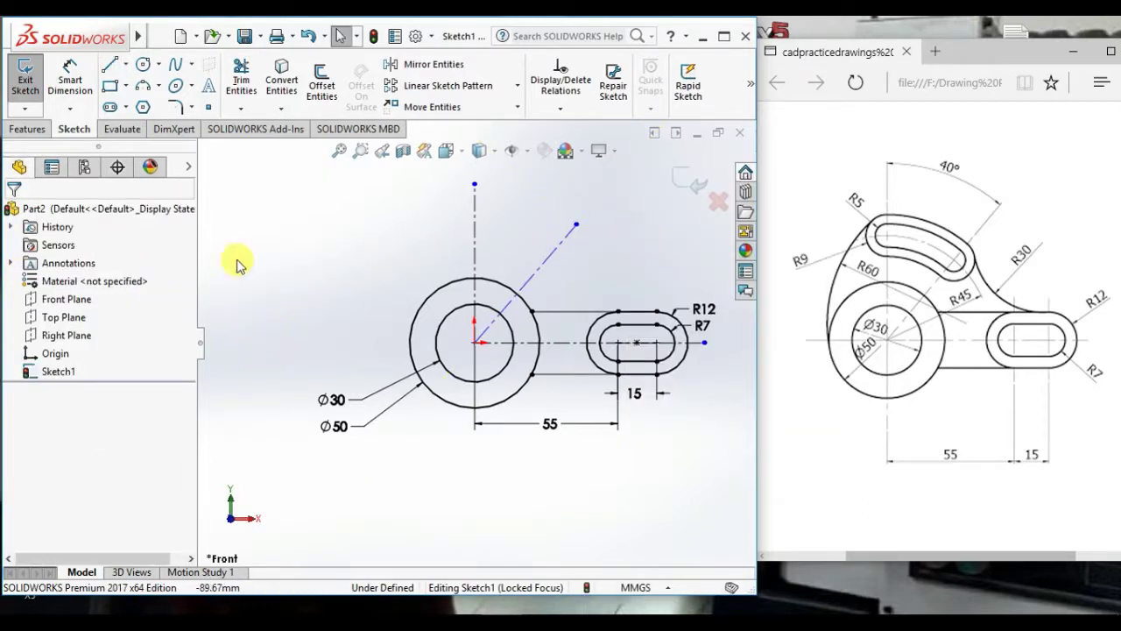
# Step: Dimension the angle between the two centerlines as 40°
pyautogui.click(92, 91)
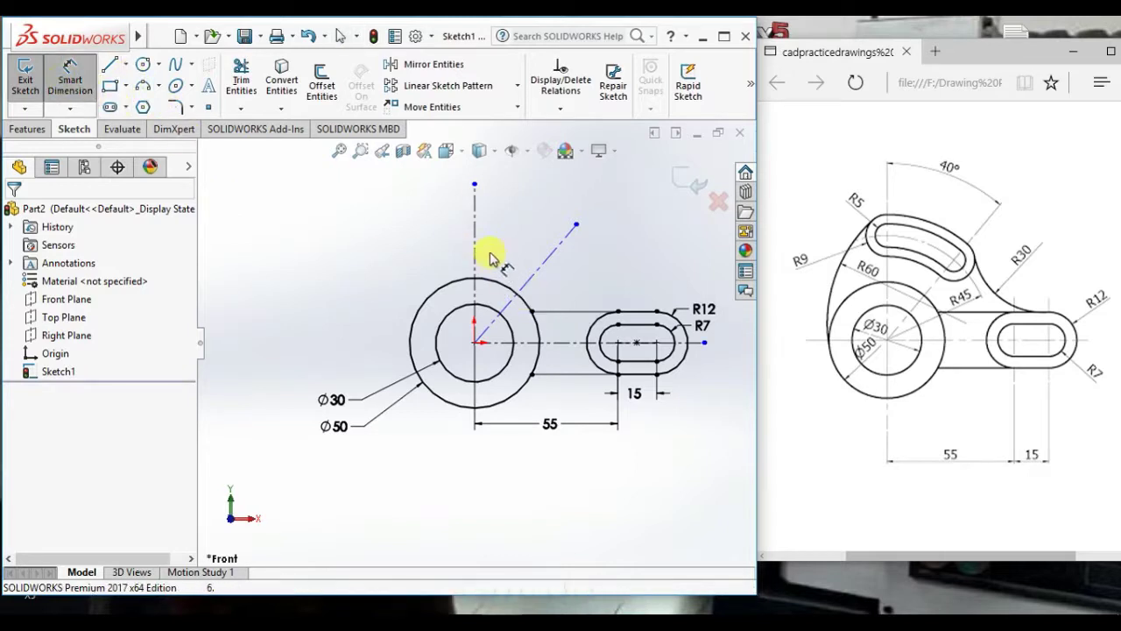
pyautogui.click(544, 260)
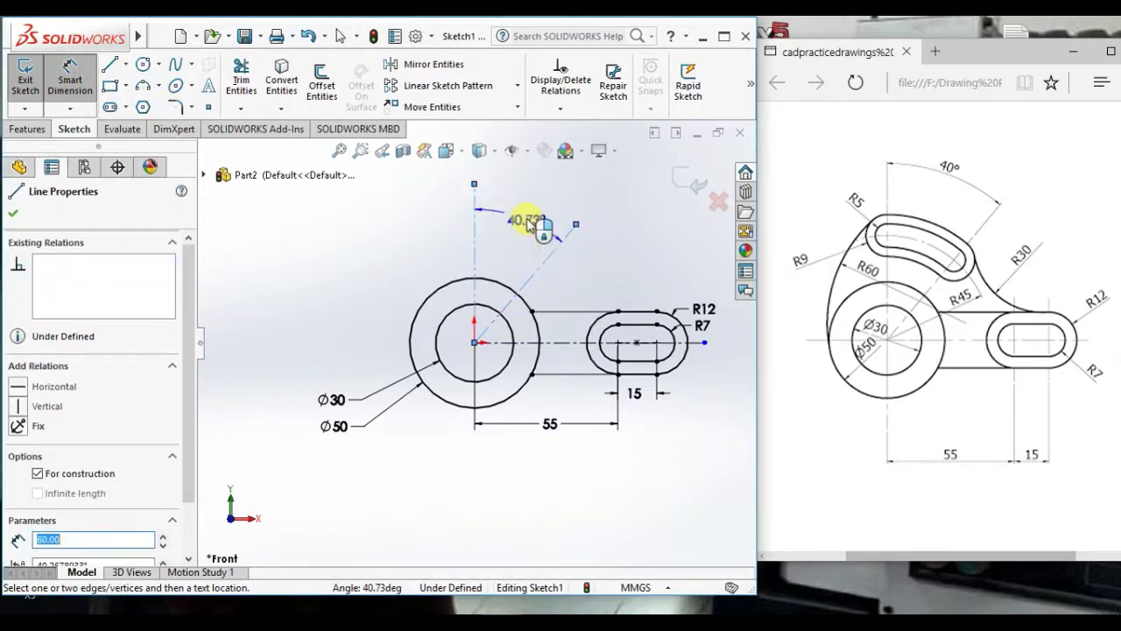
pyautogui.click(534, 206)
pyautogui.write('40')
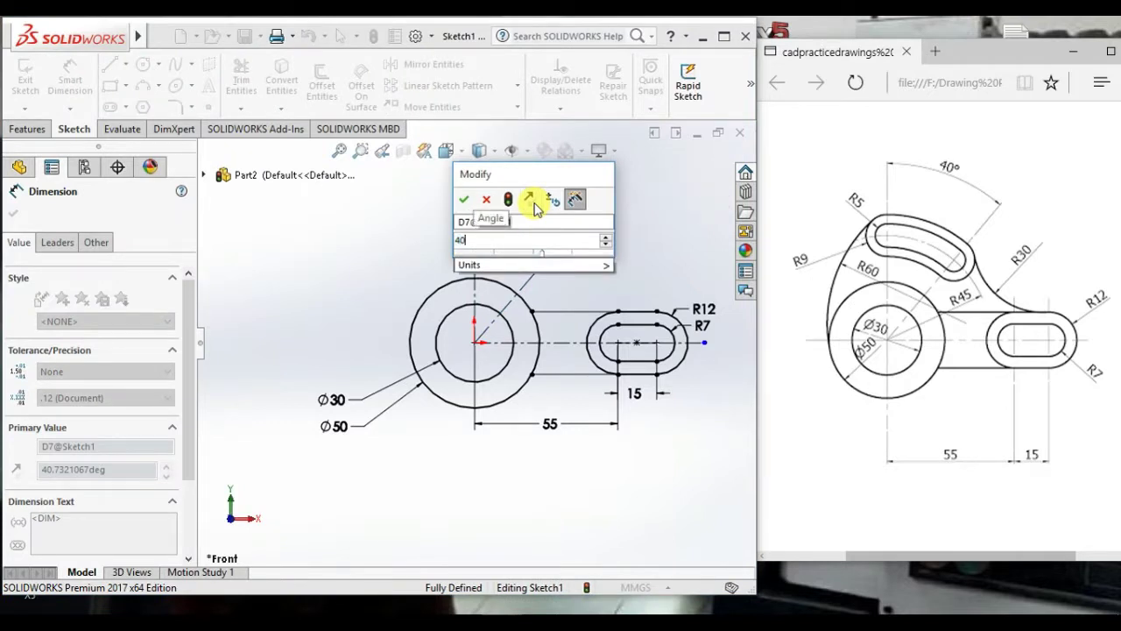
pyautogui.press('Return')
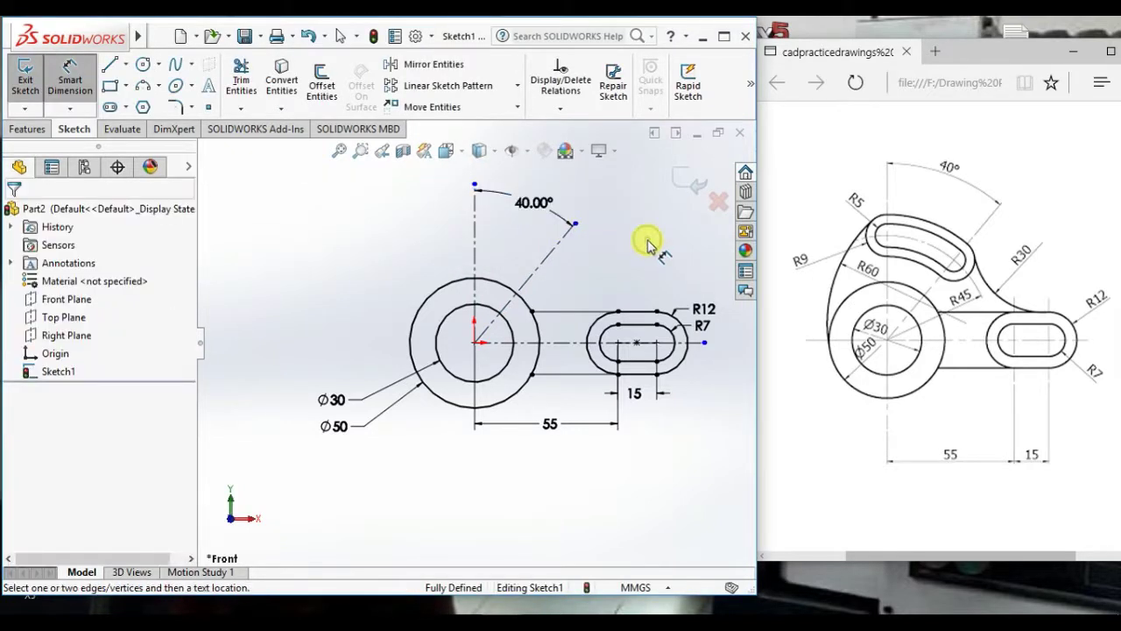
pyautogui.rightClick(299, 192)
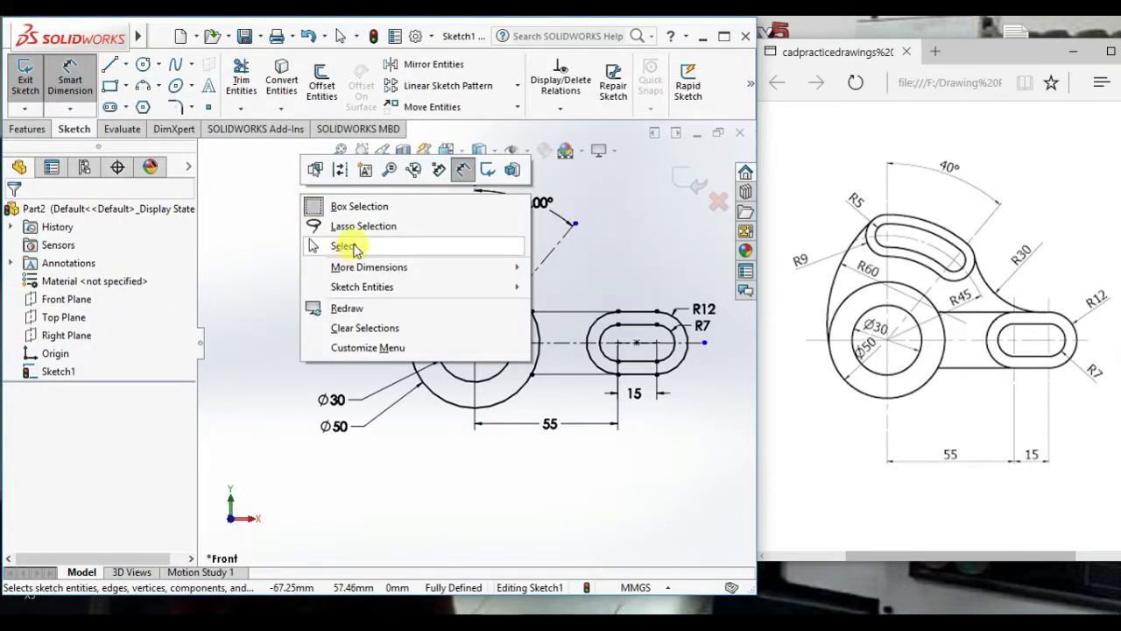
pyautogui.click(355, 248)
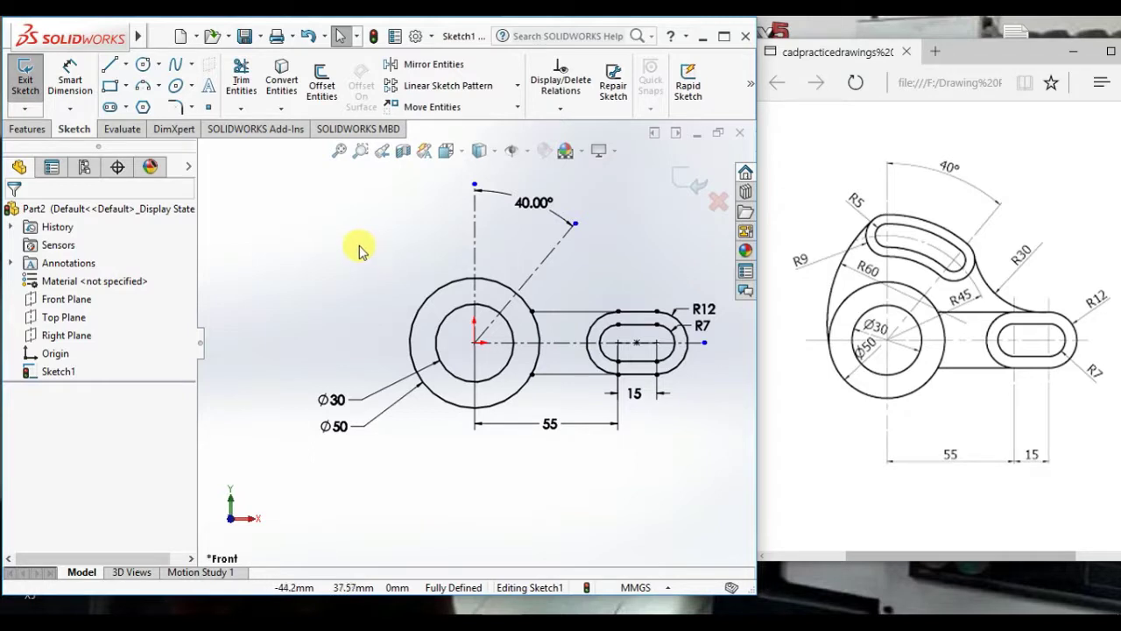
# Step: Draw a centerpoint arc slot around the origin from the vertical to the 40° centerline
pyautogui.click(126, 107)
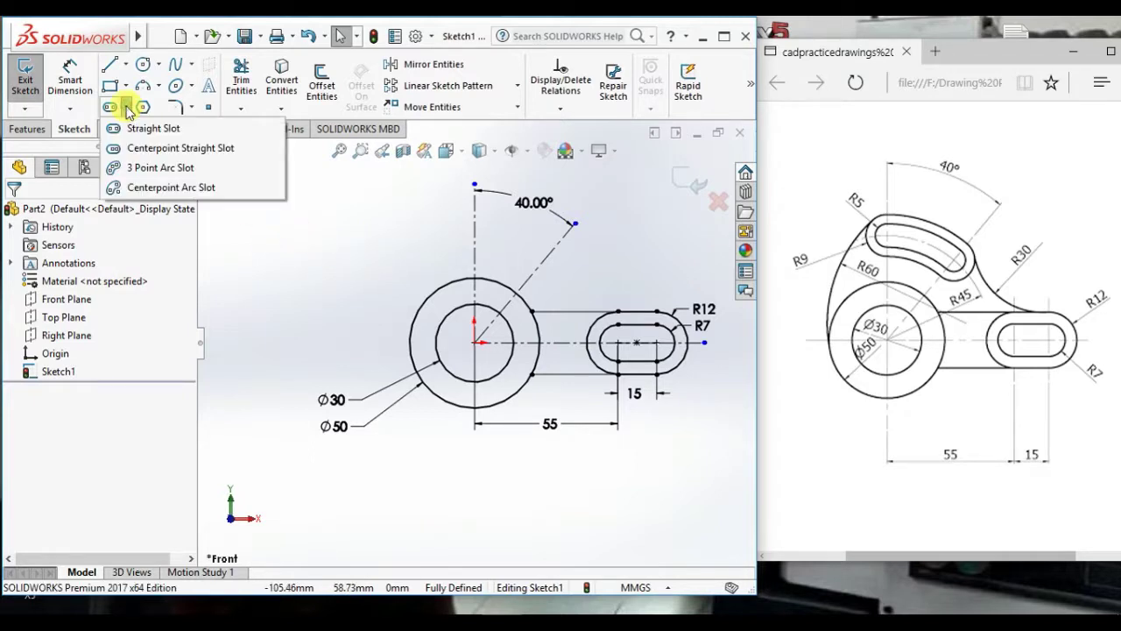
pyautogui.click(186, 189)
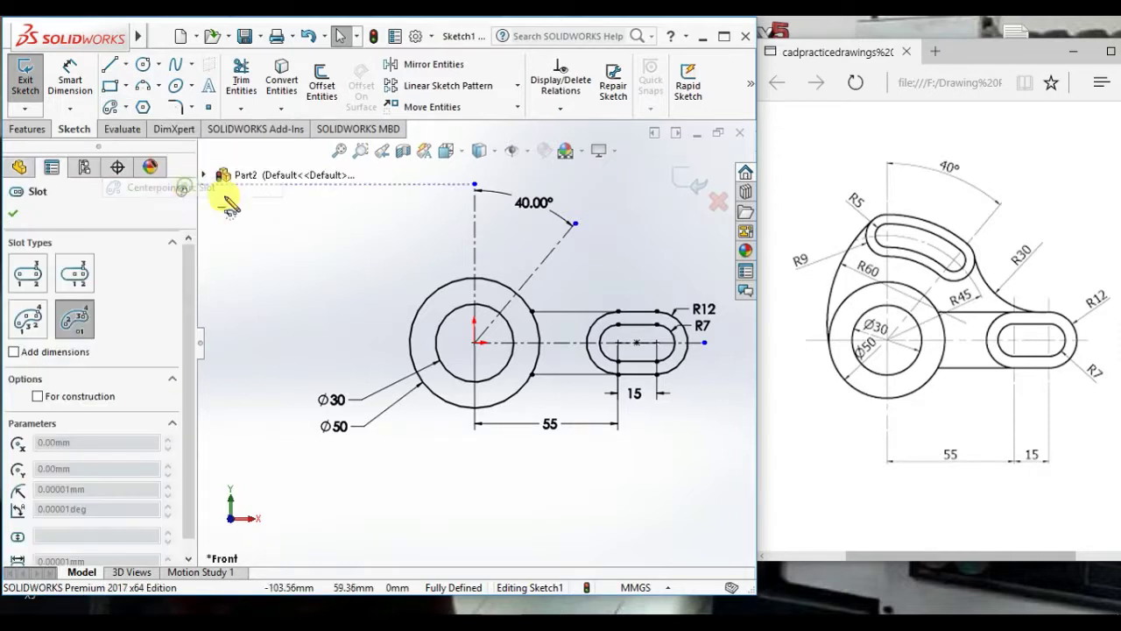
pyautogui.click(474, 341)
pyautogui.click(475, 212)
pyautogui.click(558, 252)
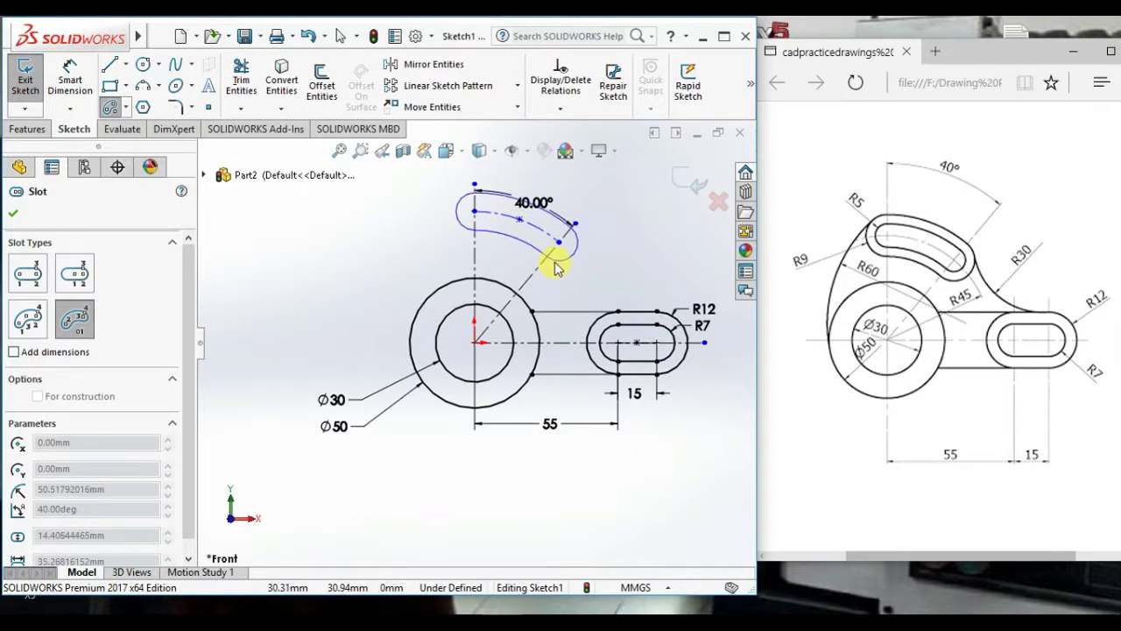
pyautogui.click(558, 255)
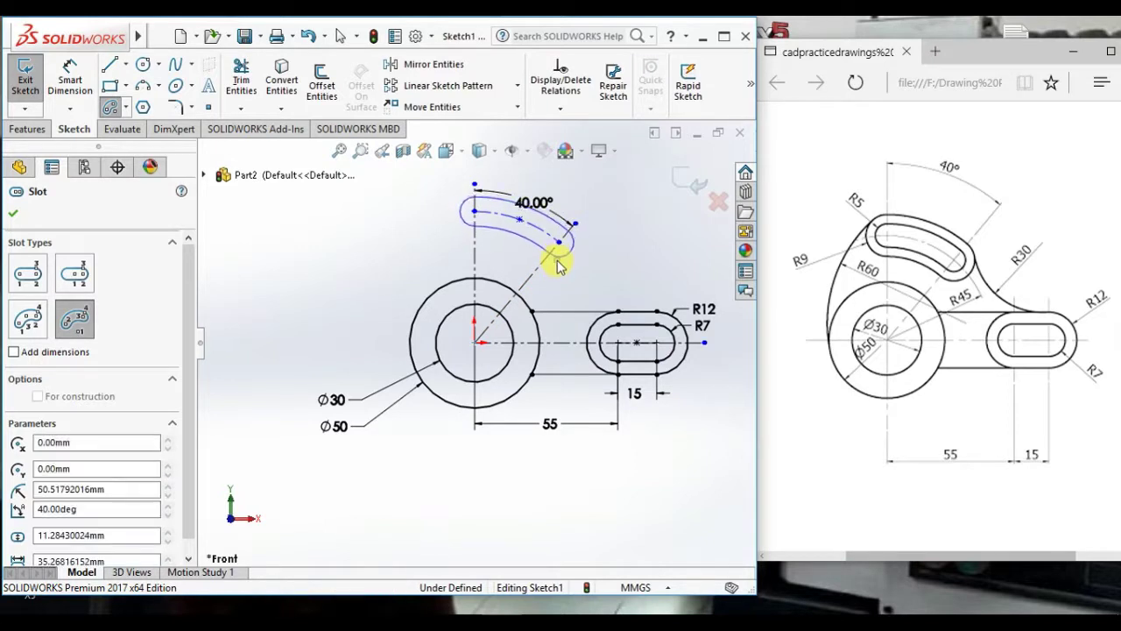
pyautogui.rightClick(313, 225)
pyautogui.click(352, 235)
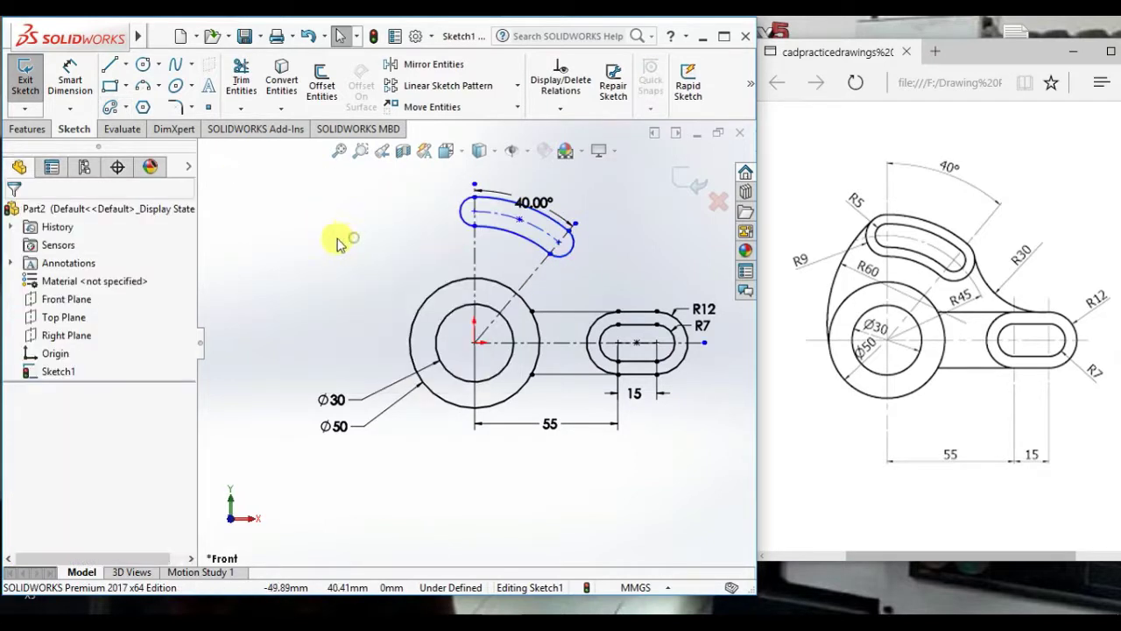
# Step: Dimension the curved slot with R5 end arcs and an R45 centre arc
pyautogui.click(70, 79)
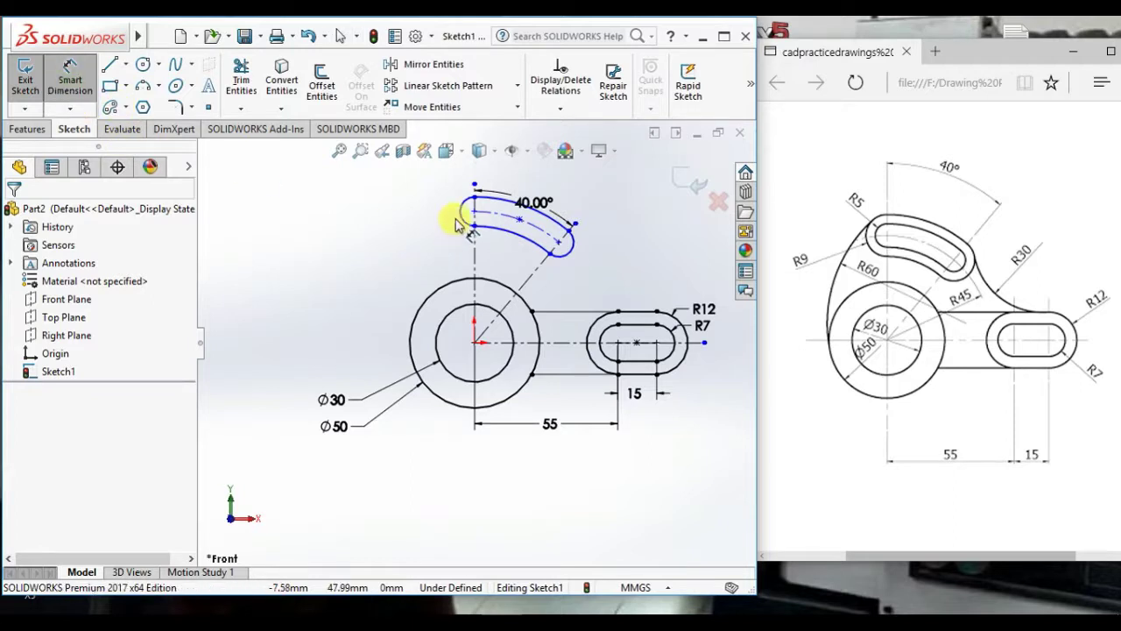
pyautogui.click(462, 215)
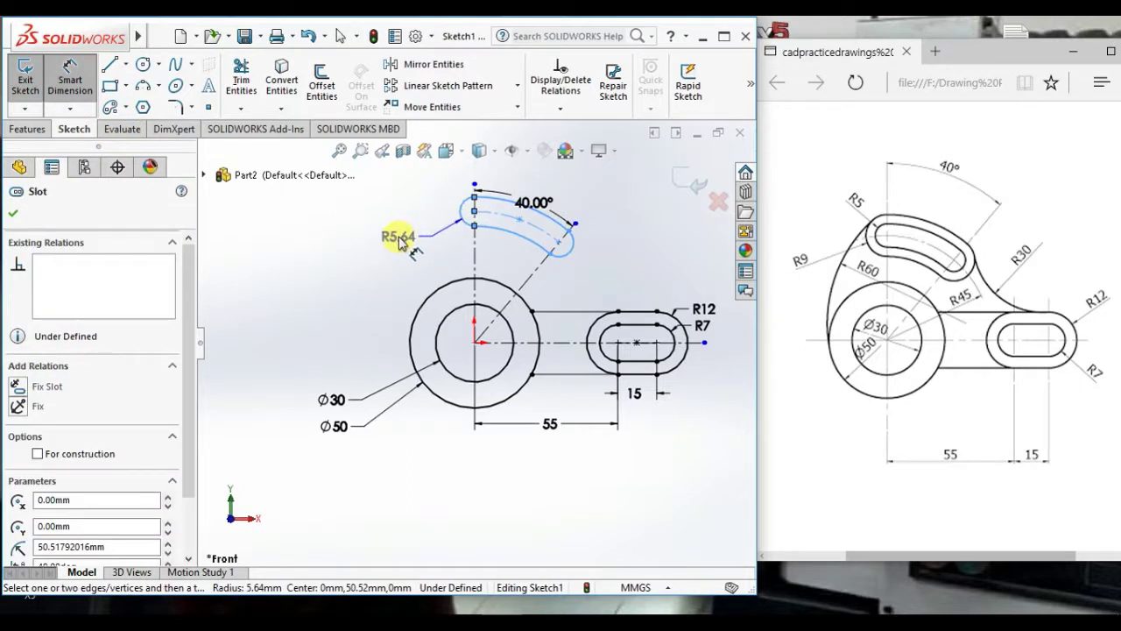
pyautogui.click(398, 241)
pyautogui.write('5')
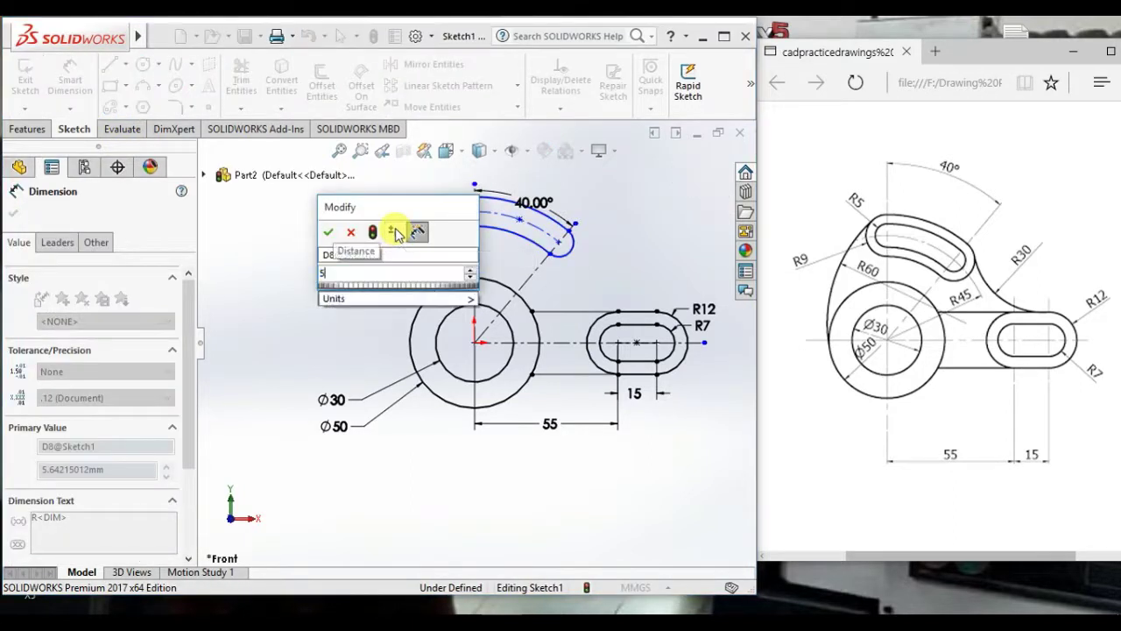
pyautogui.press('Return')
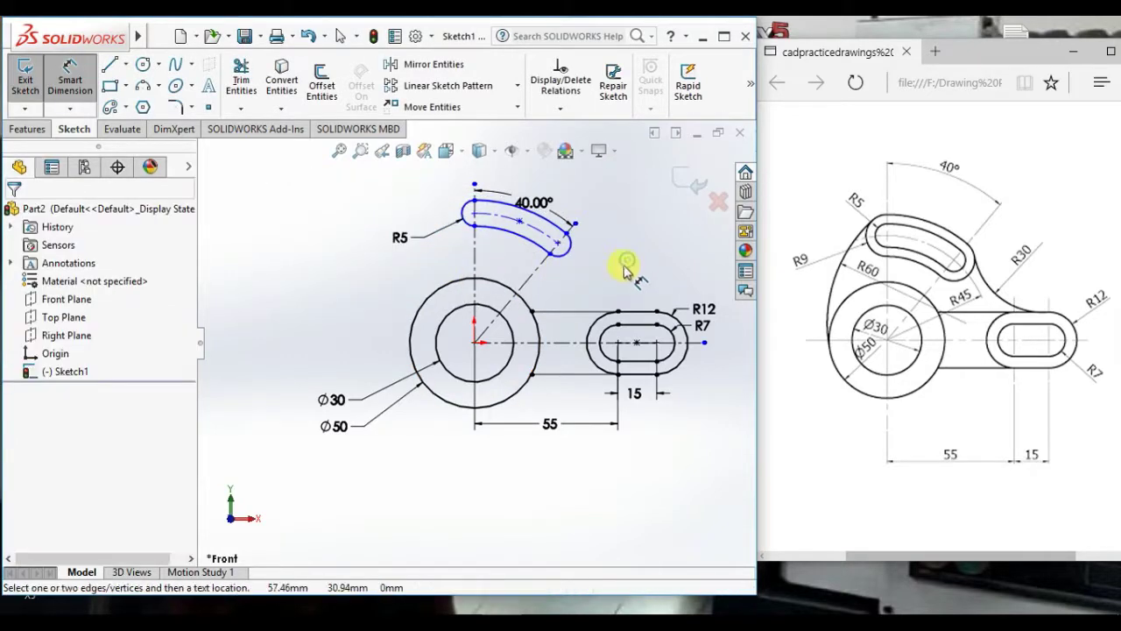
pyautogui.click(543, 238)
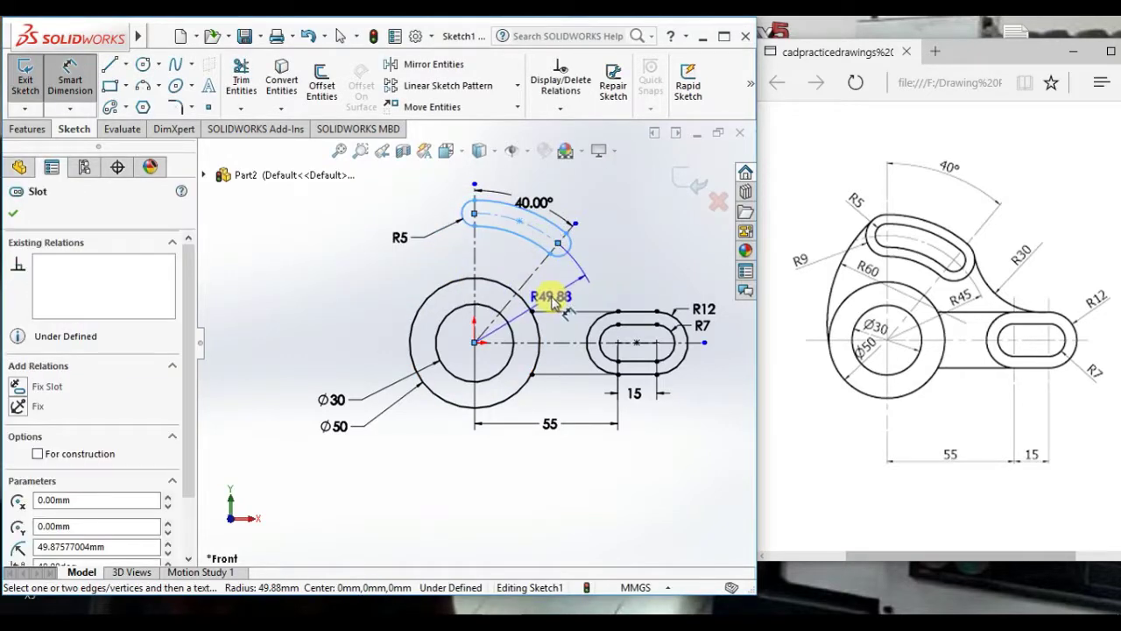
pyautogui.click(548, 293)
pyautogui.write('45')
pyautogui.press('Return')
pyautogui.click(642, 267)
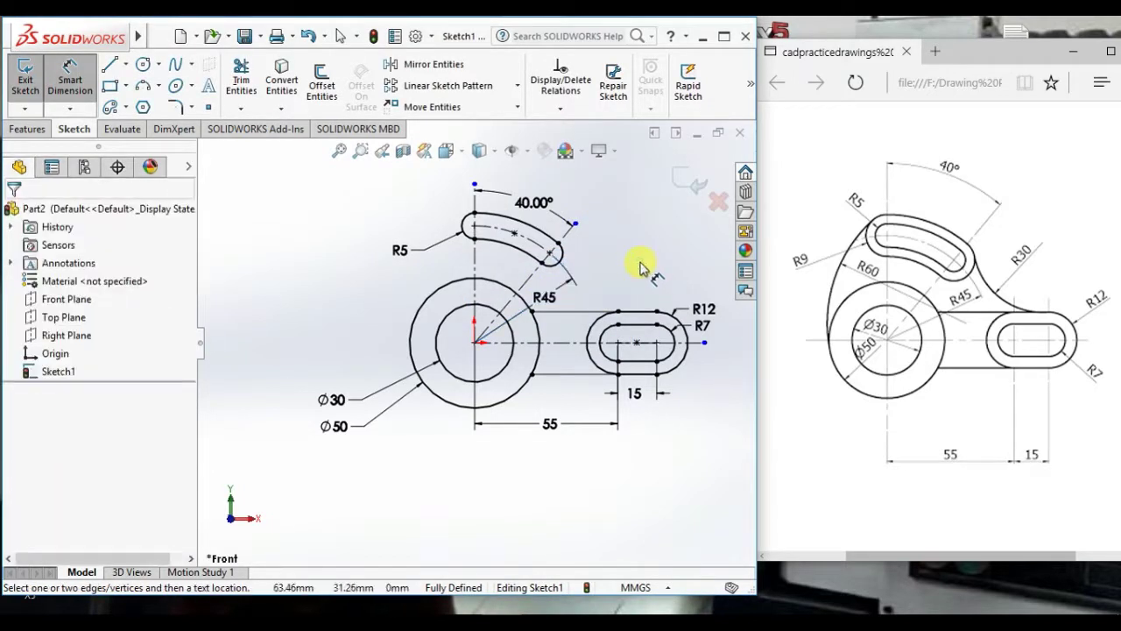
pyautogui.rightClick(640, 231)
pyautogui.click(669, 278)
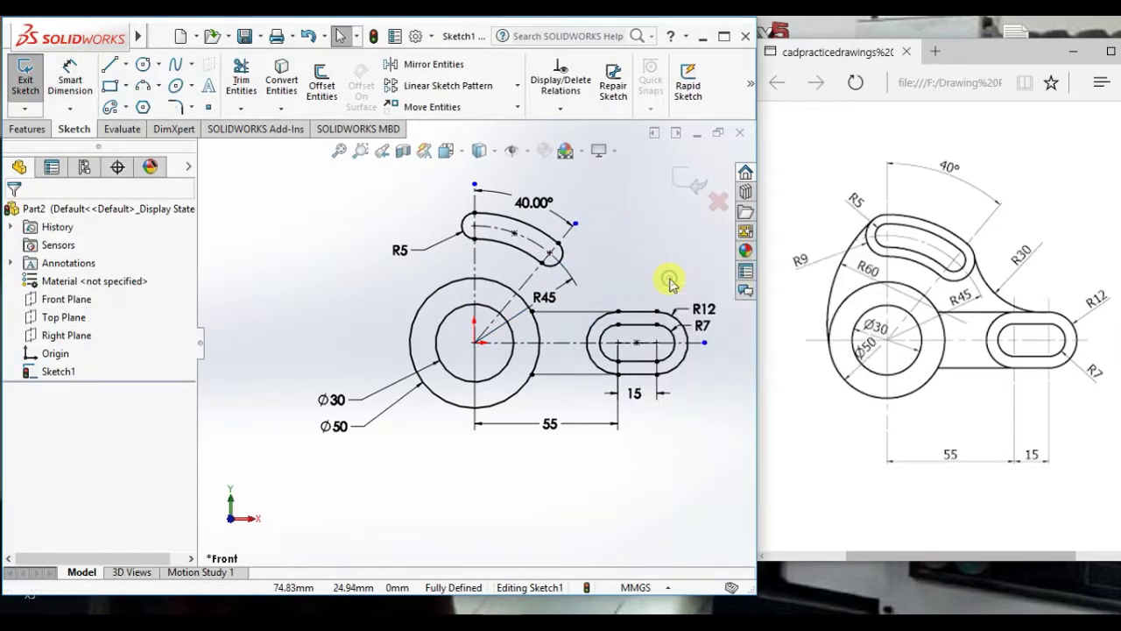
# Step: Offset the curved slot outline 10 mm outward to form its outer outline
pyautogui.click(324, 99)
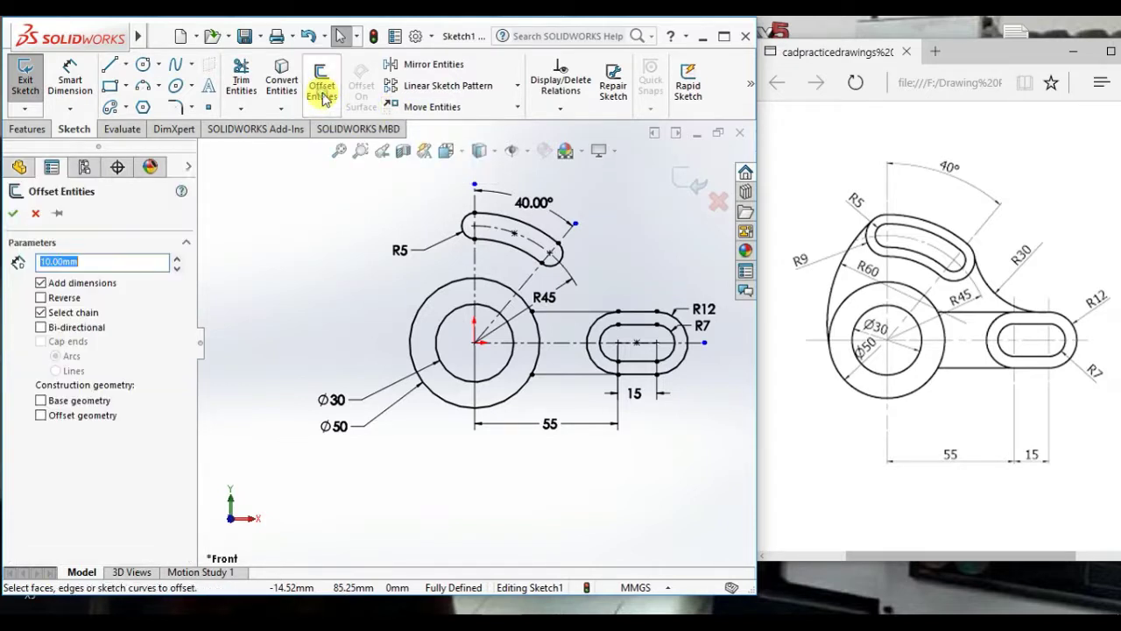
pyautogui.click(541, 236)
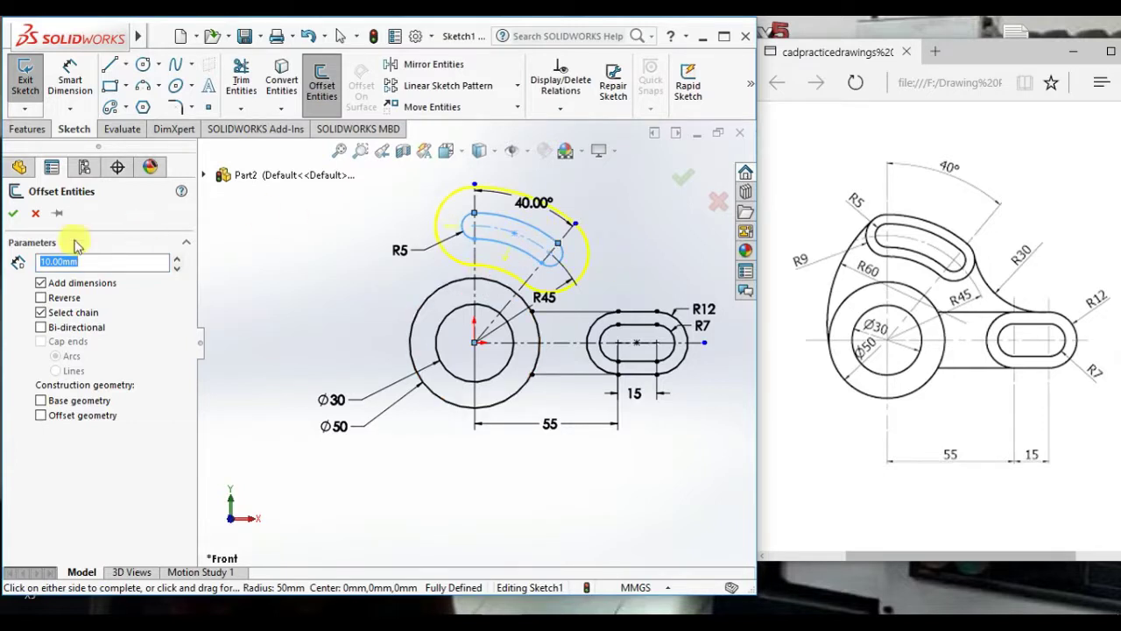
pyautogui.click(12, 215)
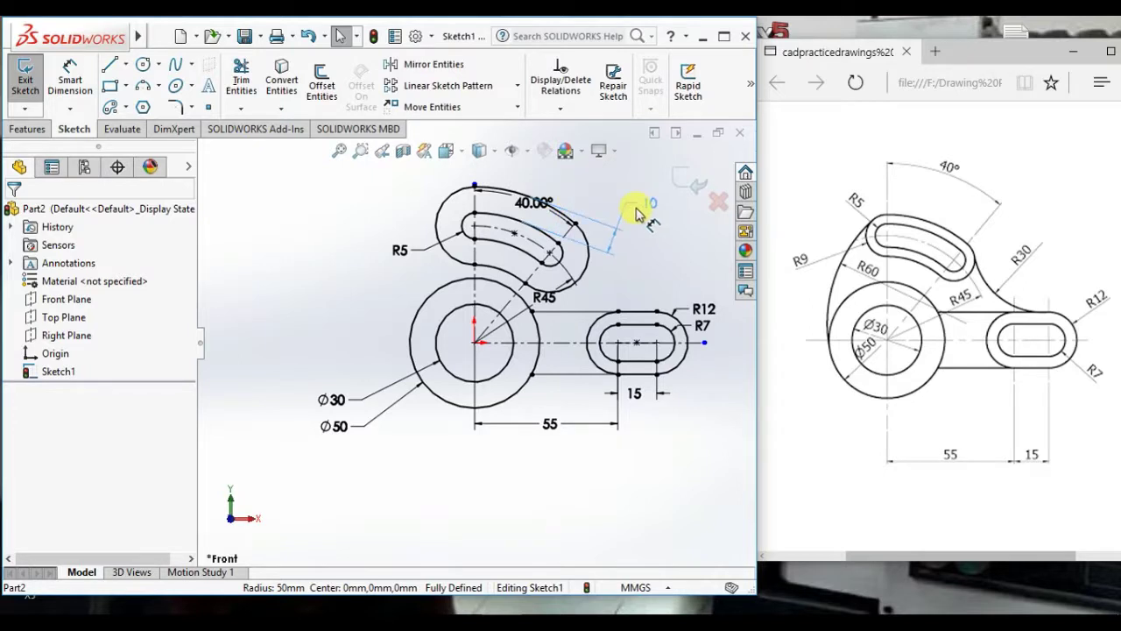
# Step: Replace the 10 mm offset dimension with an R9 radius on the outer slot's left end arc
pyautogui.click(618, 217)
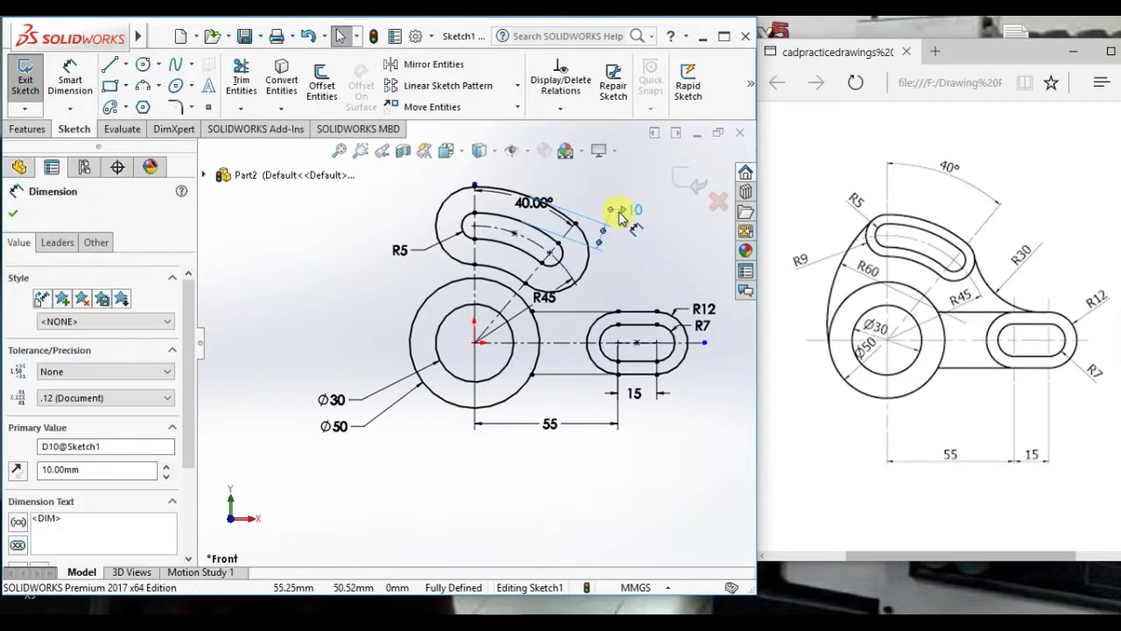
pyautogui.press('Delete')
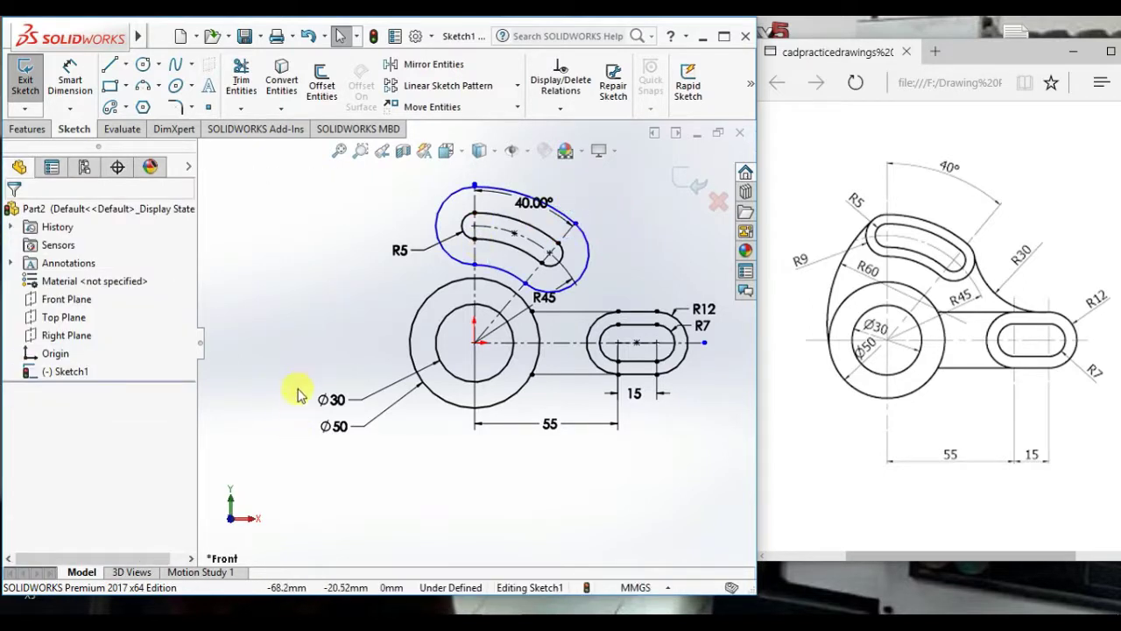
pyautogui.moveTo(296, 388); pyautogui.dragTo(296, 324, button='right')
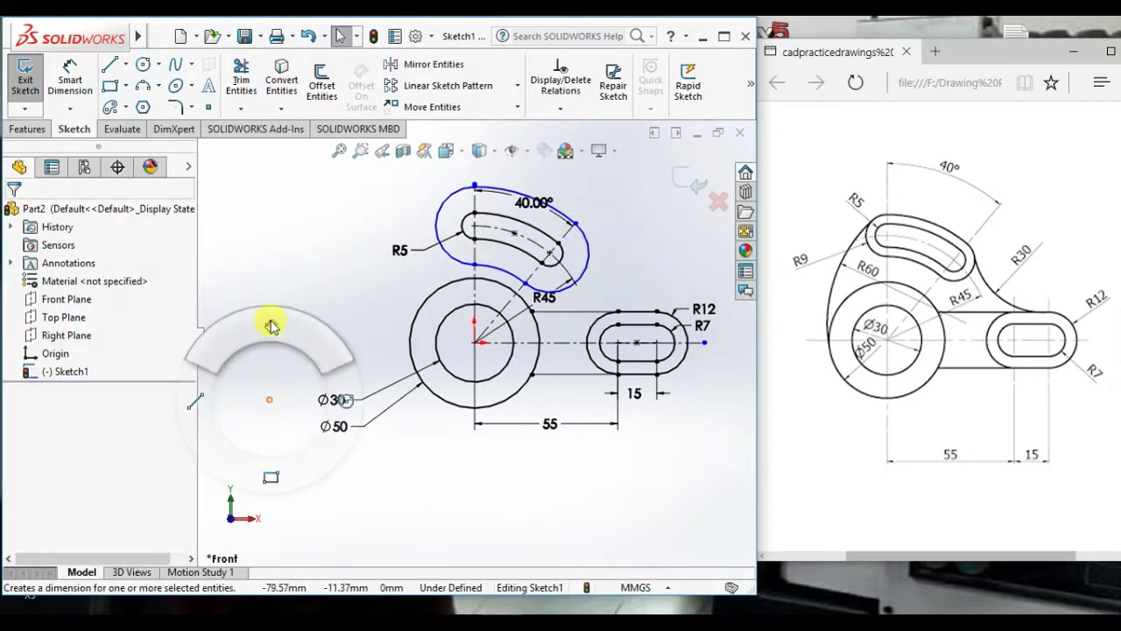
pyautogui.click(438, 217)
pyautogui.click(380, 223)
pyautogui.write('9')
pyautogui.press('Return')
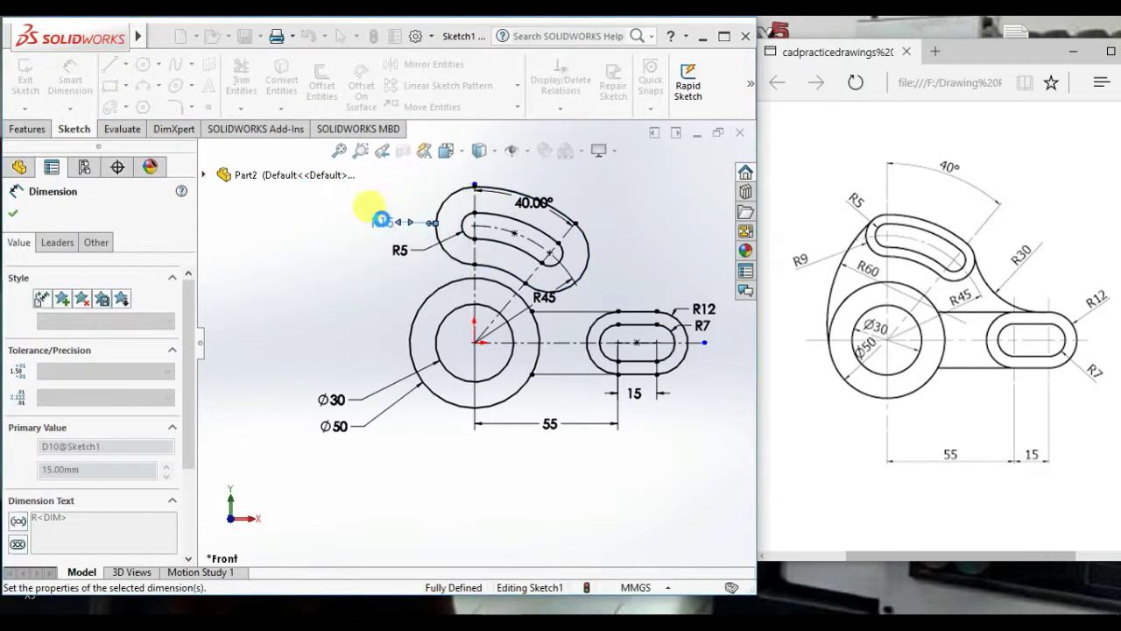
pyautogui.click(304, 302)
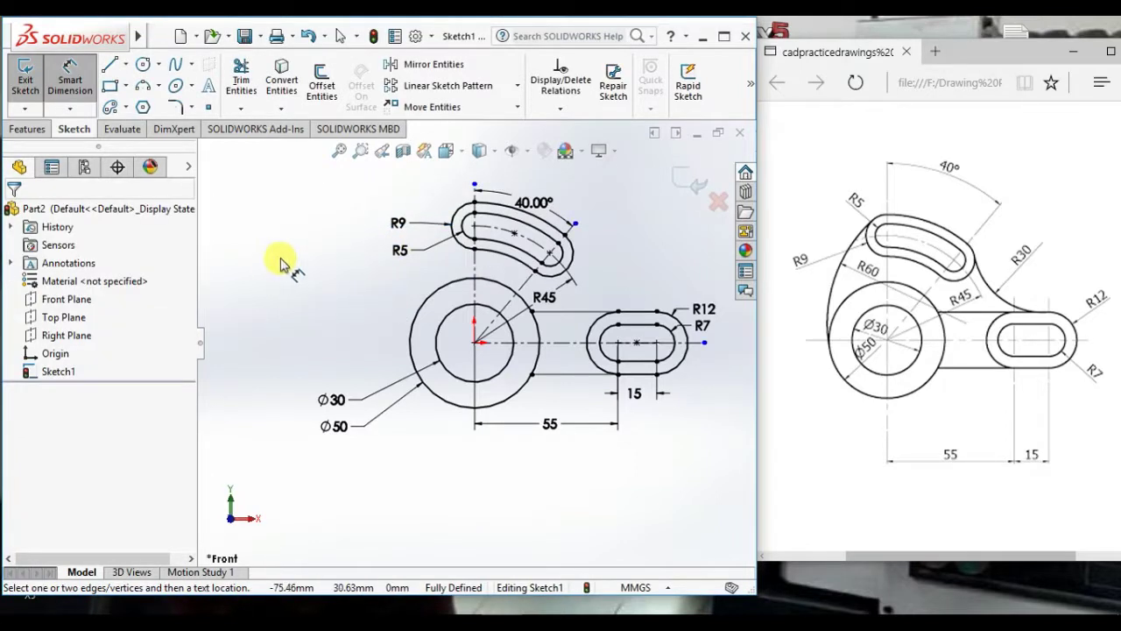
# Step: Draw a 3-point arc from the outer R9 slot end down to the Ø50 circle
pyautogui.click(159, 87)
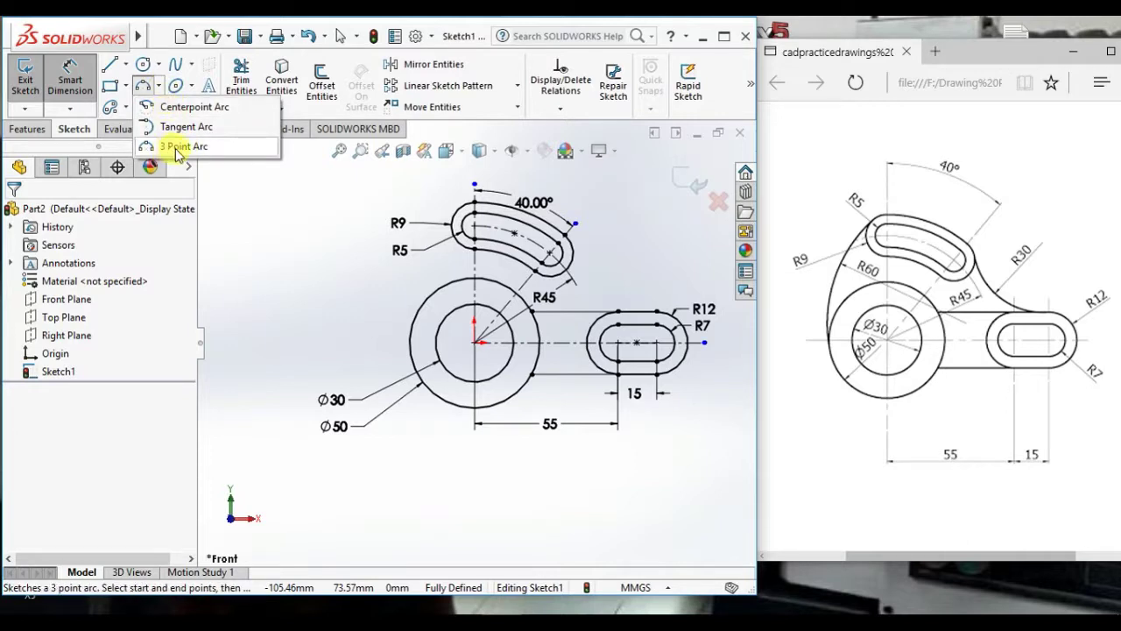
pyautogui.click(178, 149)
pyautogui.scroll(-2, 445, 251)
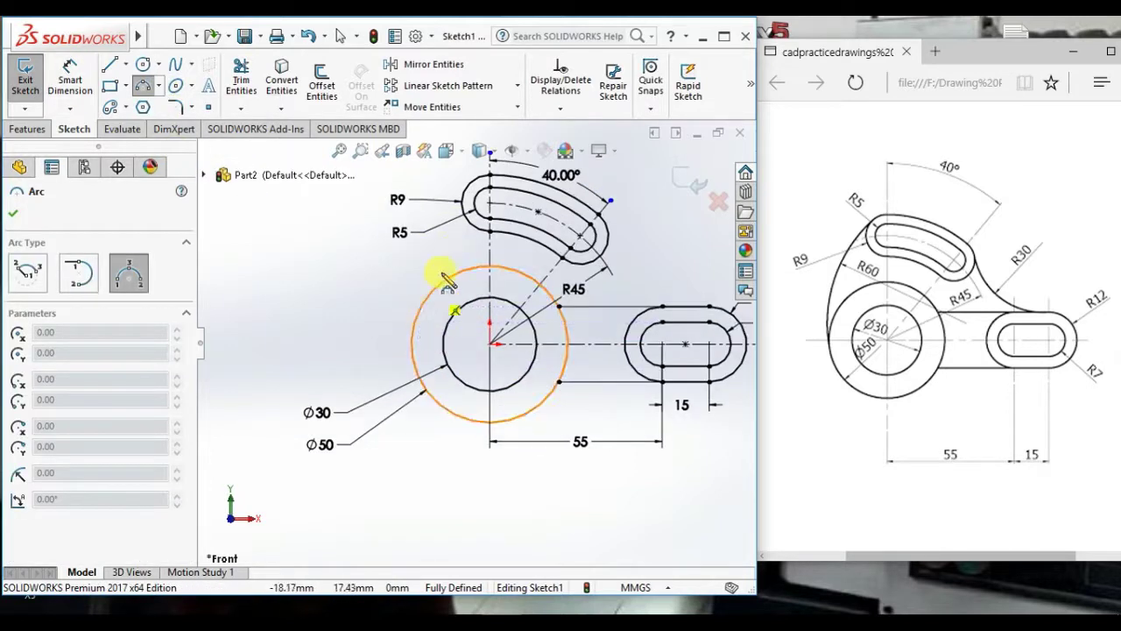
pyautogui.scroll(-3, 470, 244)
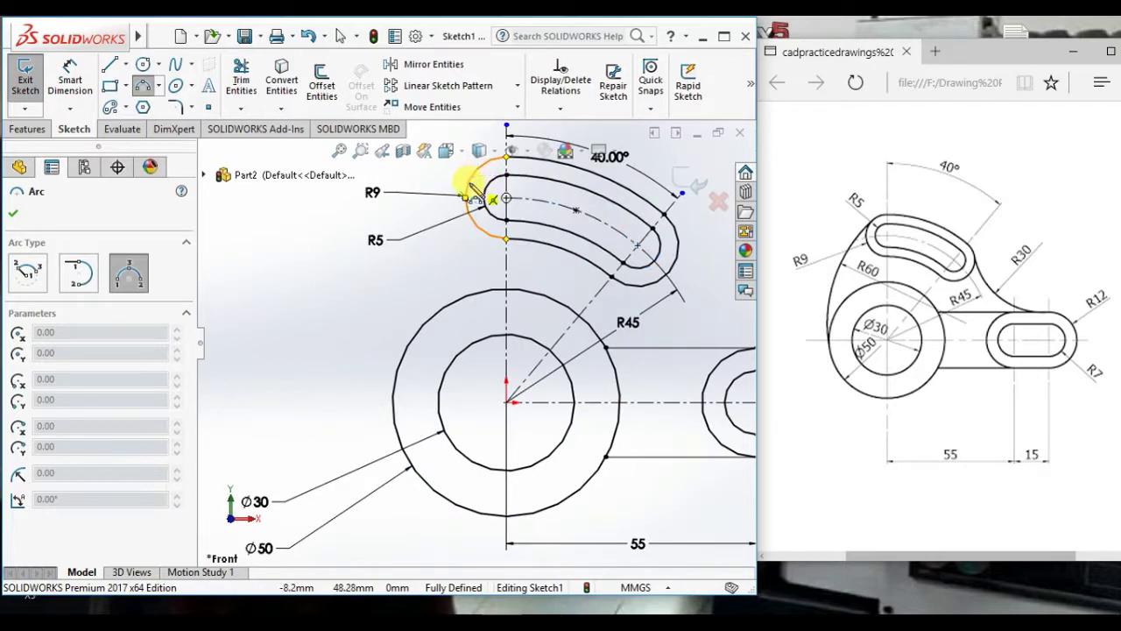
pyautogui.scroll(-2, 473, 185)
pyautogui.scroll(-2, 478, 194)
pyautogui.click(477, 199)
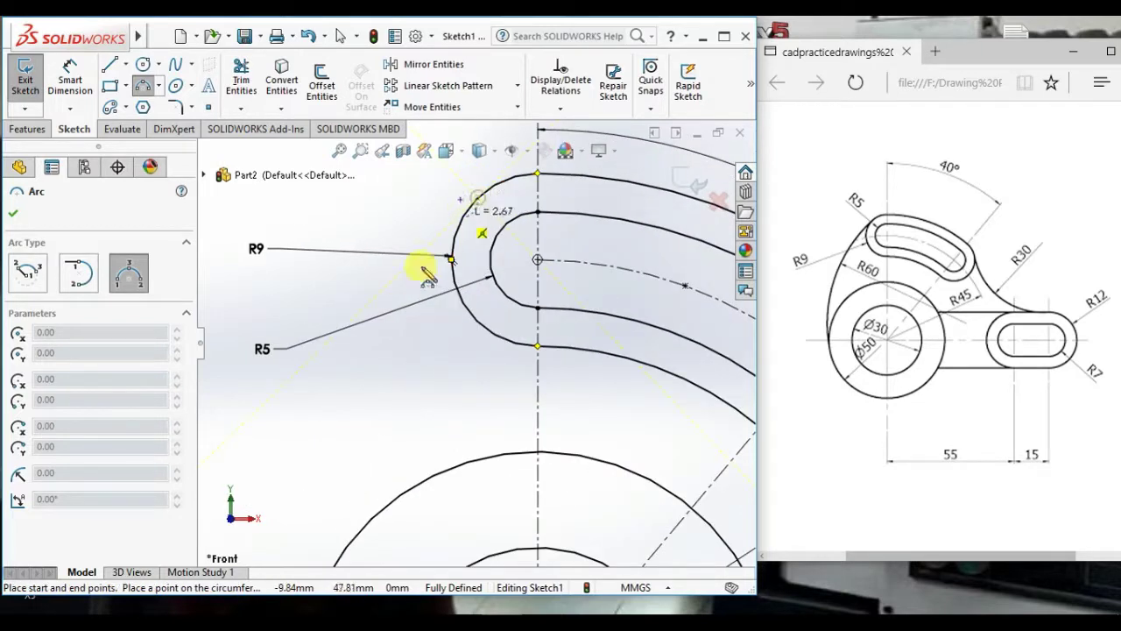
pyautogui.click(359, 528)
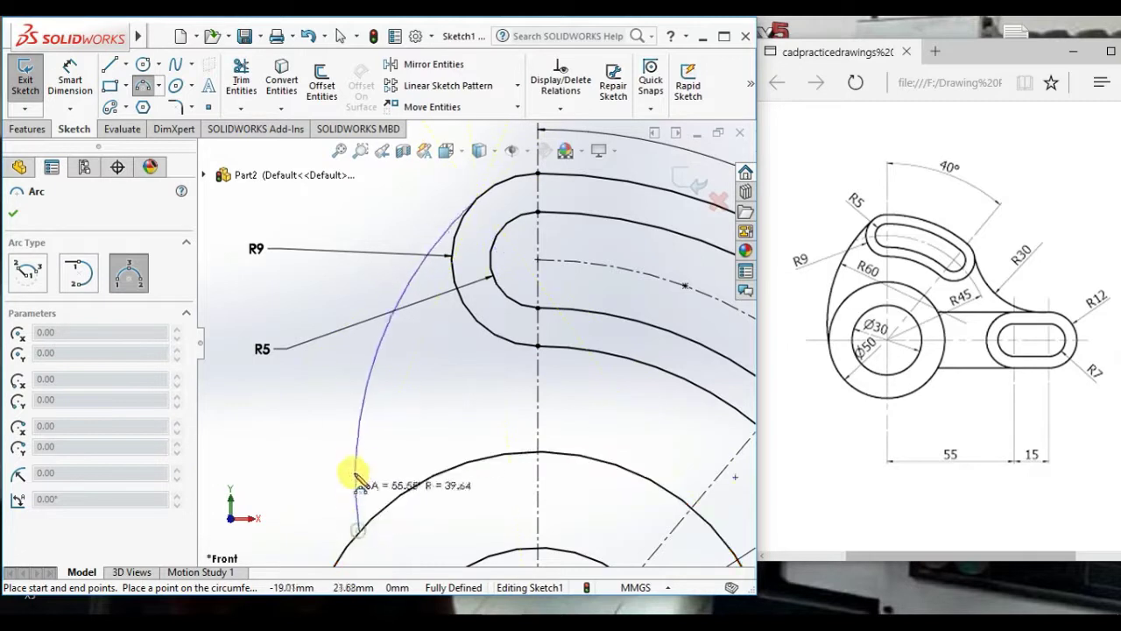
pyautogui.click(373, 421)
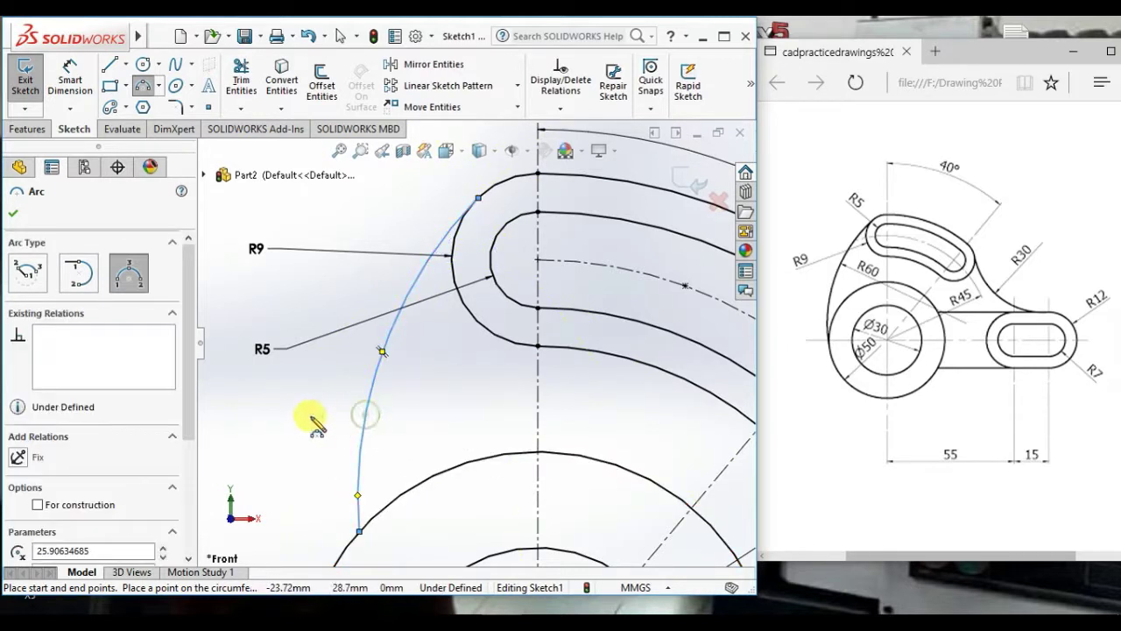
pyautogui.rightClick(301, 401)
pyautogui.click(325, 412)
# Step: Zoom in and select the new long arc
pyautogui.scroll(2, 403, 401)
pyautogui.scroll(1, 403, 401)
pyautogui.scroll(1, 400, 395)
pyautogui.scroll(-1, 455, 350)
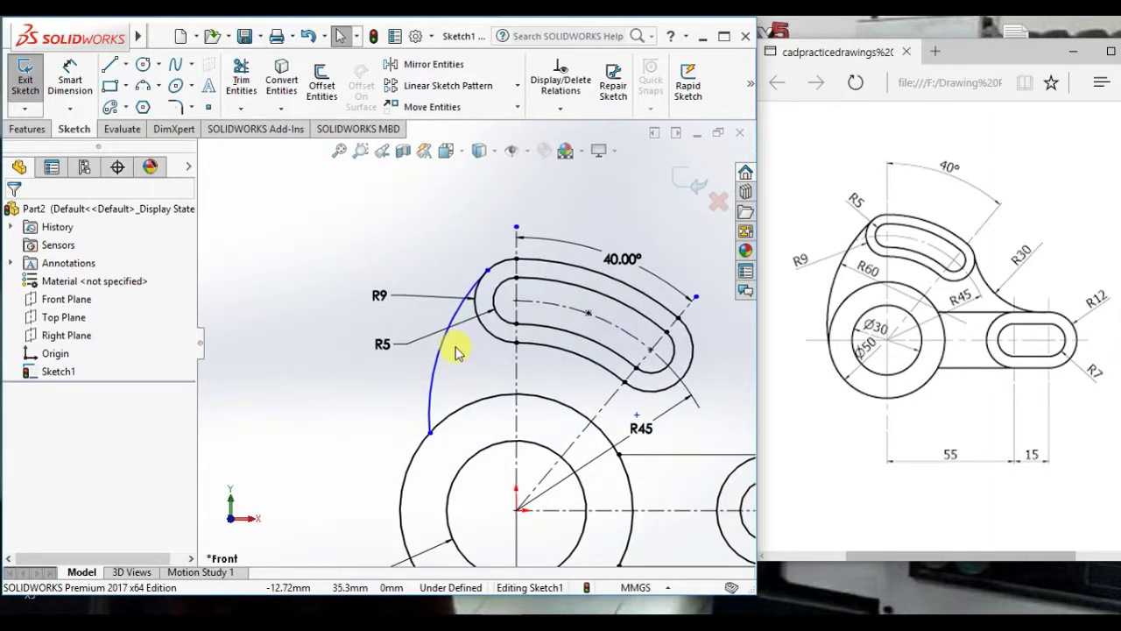
pyautogui.click(427, 404)
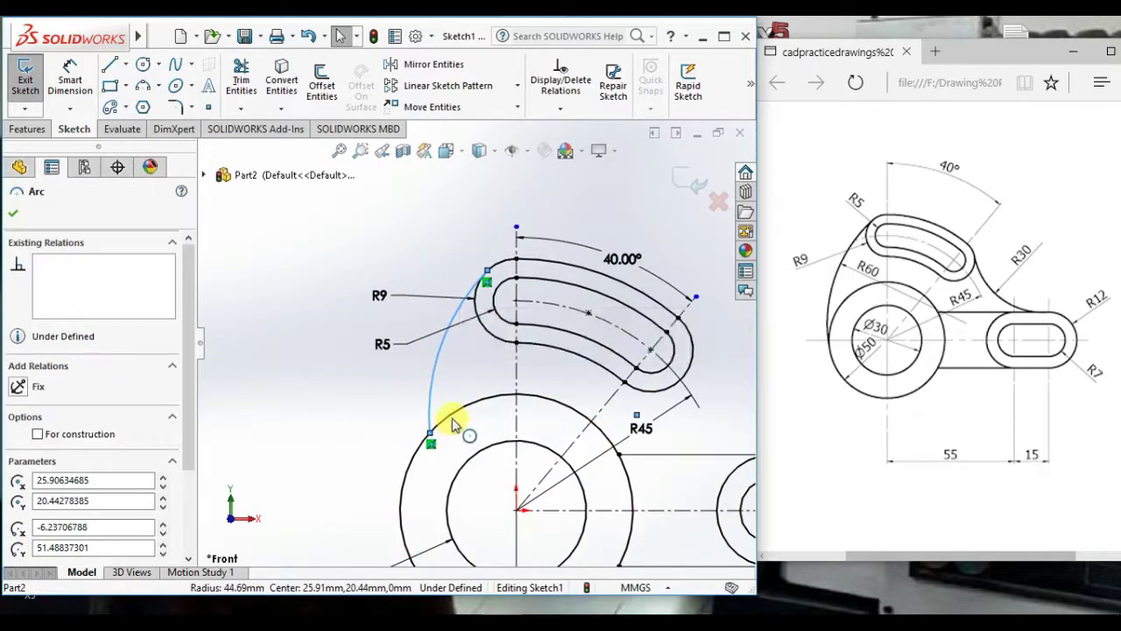
# Step: Add tangent relations linking the large arc to the Ø50 circle and the slot's left end arc
pyautogui.keyDown('ctrl'); pyautogui.click(453, 420); pyautogui.keyUp('ctrl')
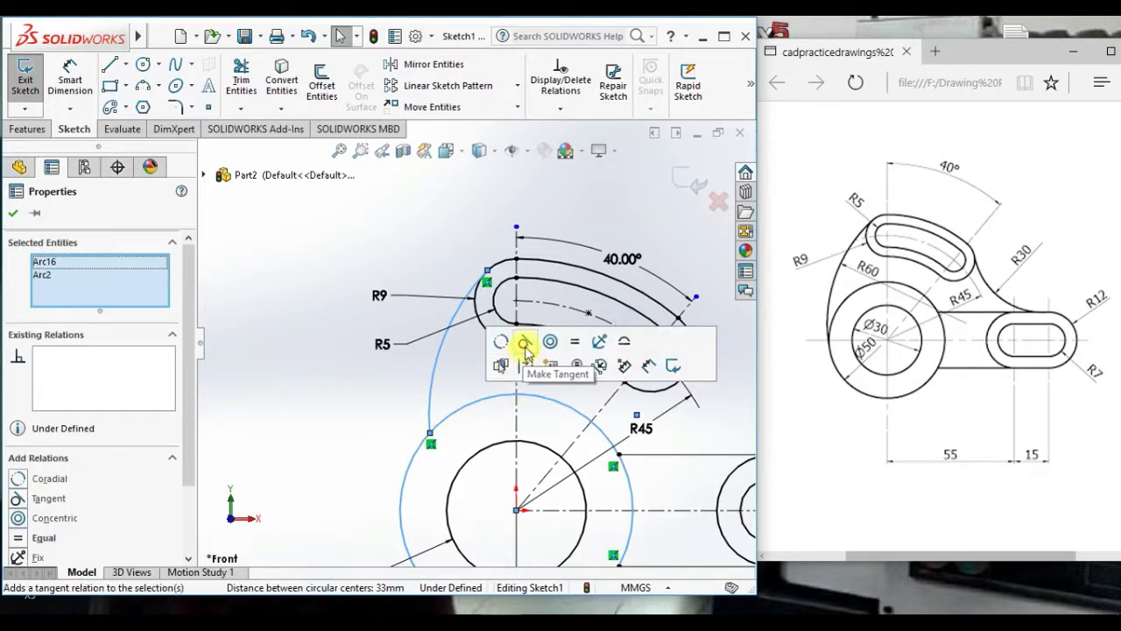
pyautogui.click(526, 344)
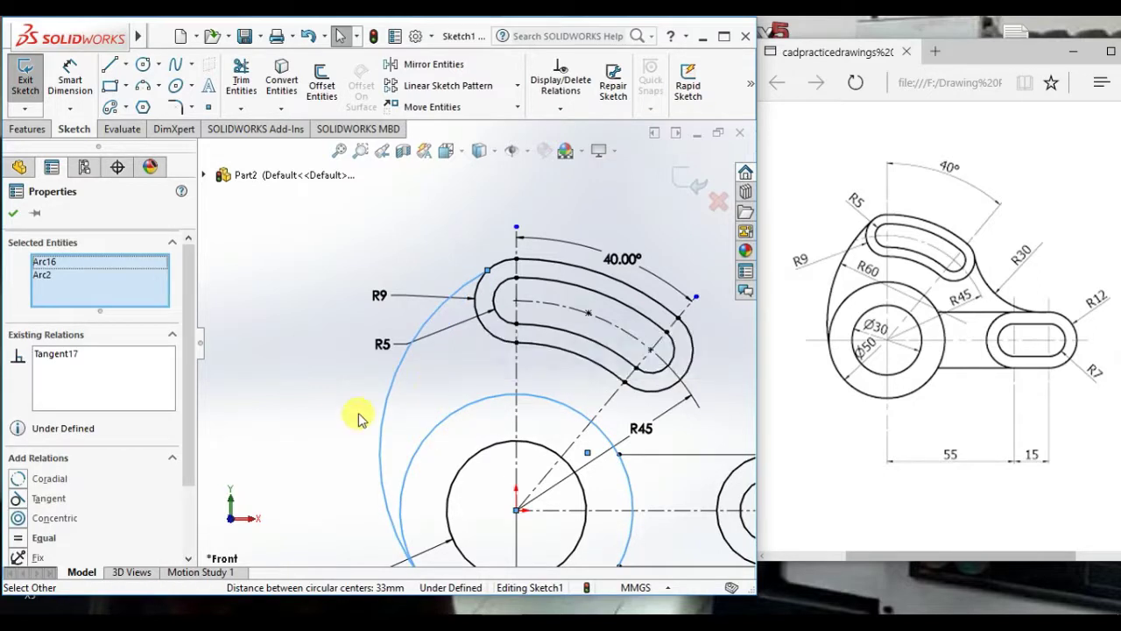
pyautogui.click(315, 418)
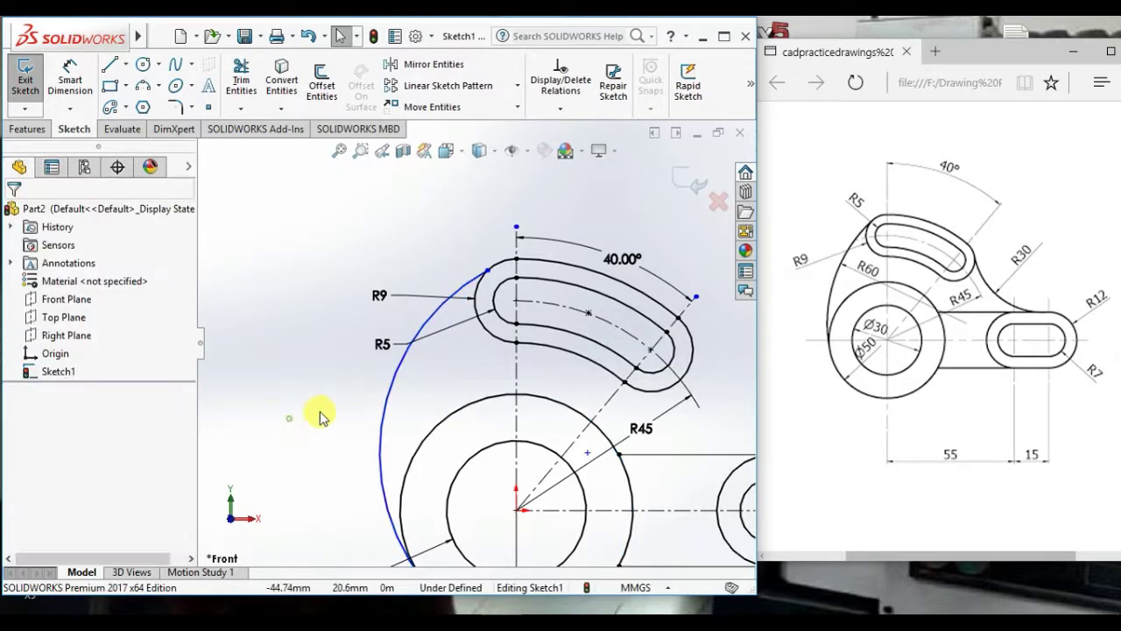
pyautogui.click(480, 295)
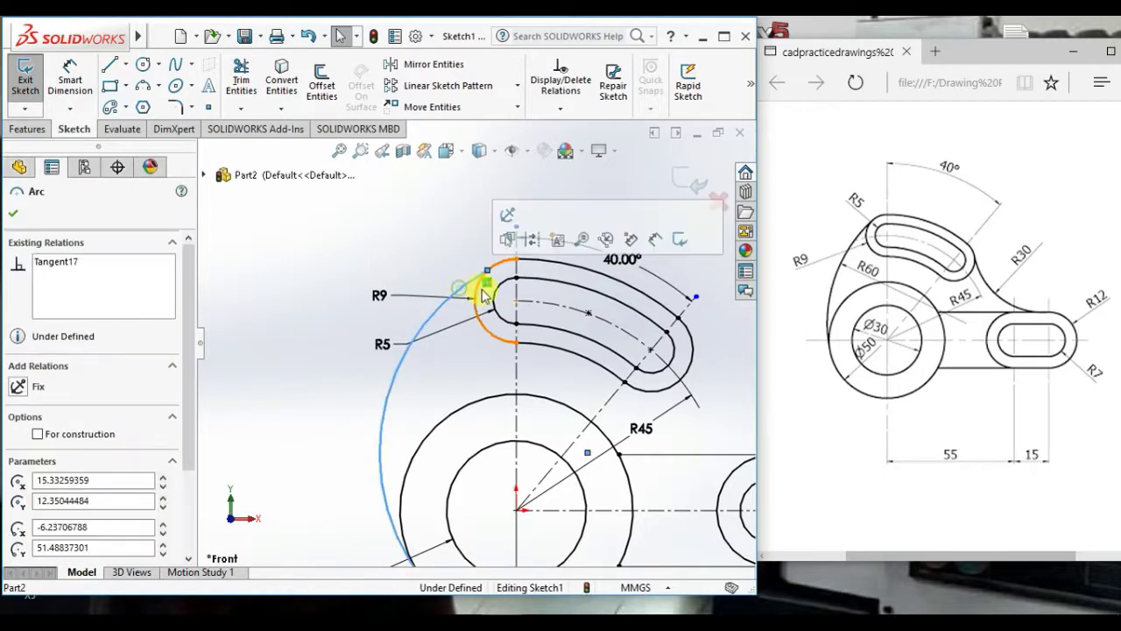
pyautogui.keyDown('ctrl'); pyautogui.click(471, 299); pyautogui.keyUp('ctrl')
pyautogui.click(550, 219)
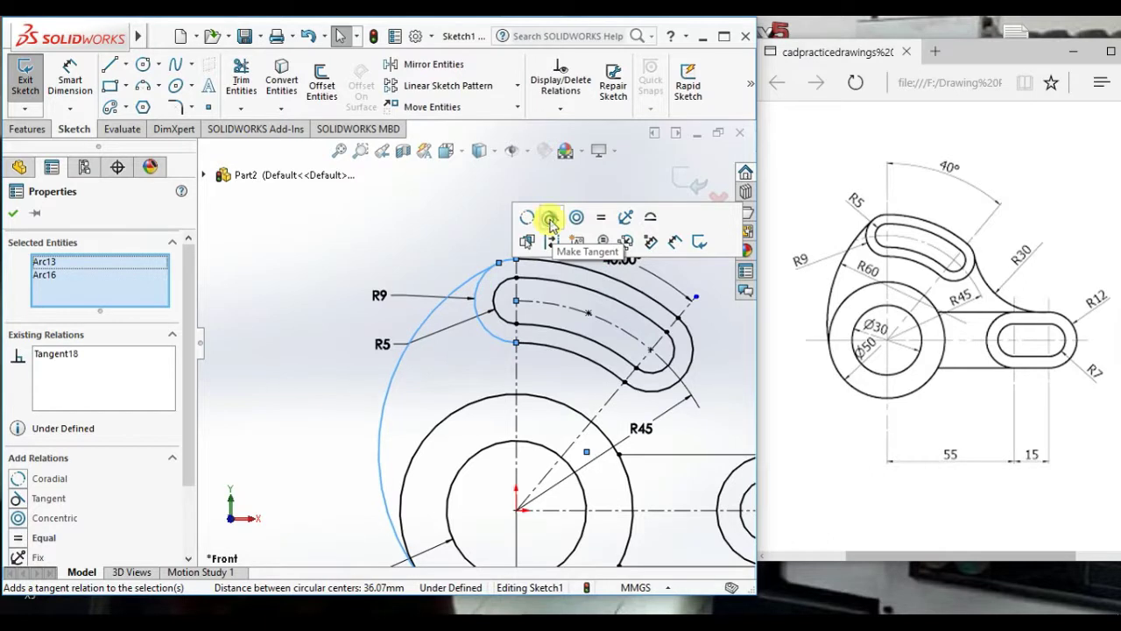
pyautogui.click(375, 208)
# Step: Dimension the large outer arc's radius to R60
pyautogui.click(60, 79)
pyautogui.click(387, 385)
pyautogui.click(453, 375)
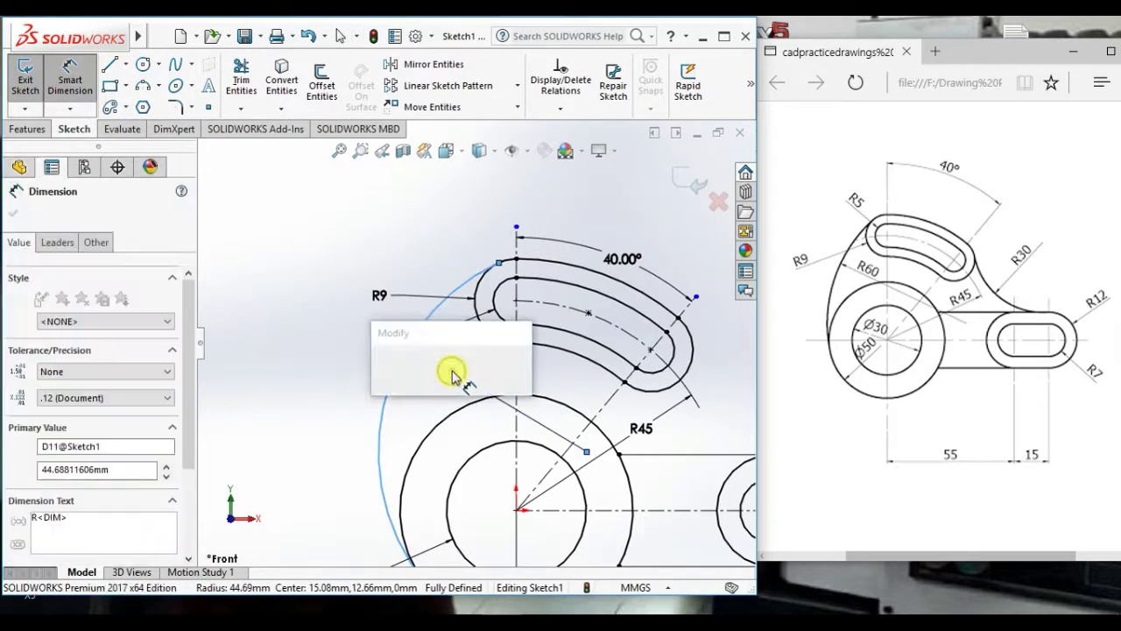
pyautogui.write('60')
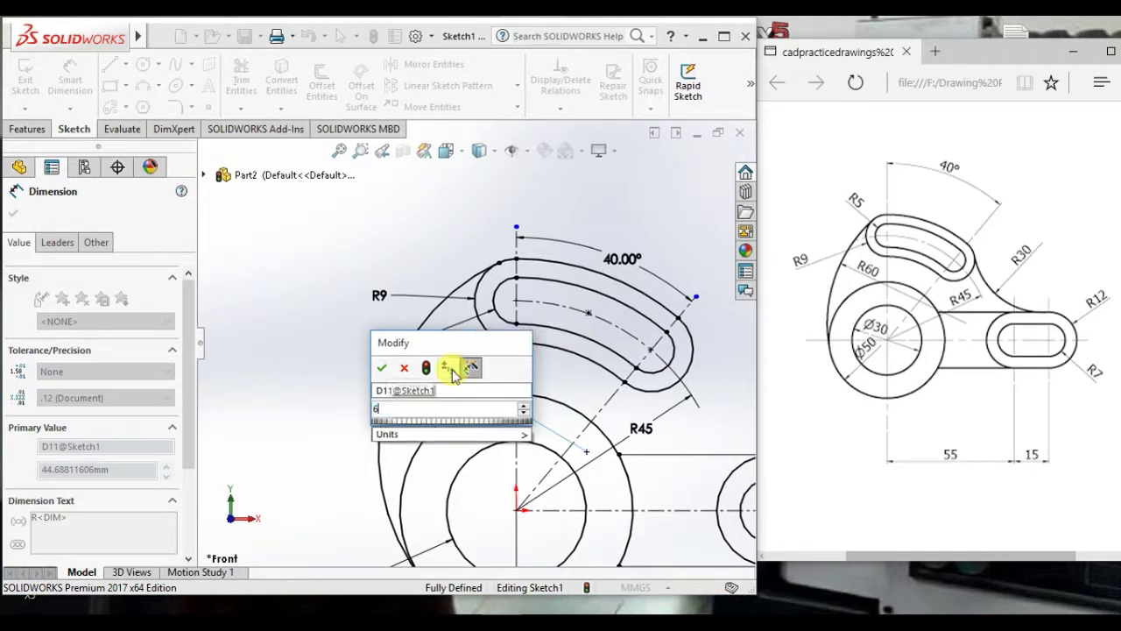
pyautogui.press('Return')
pyautogui.click(298, 430)
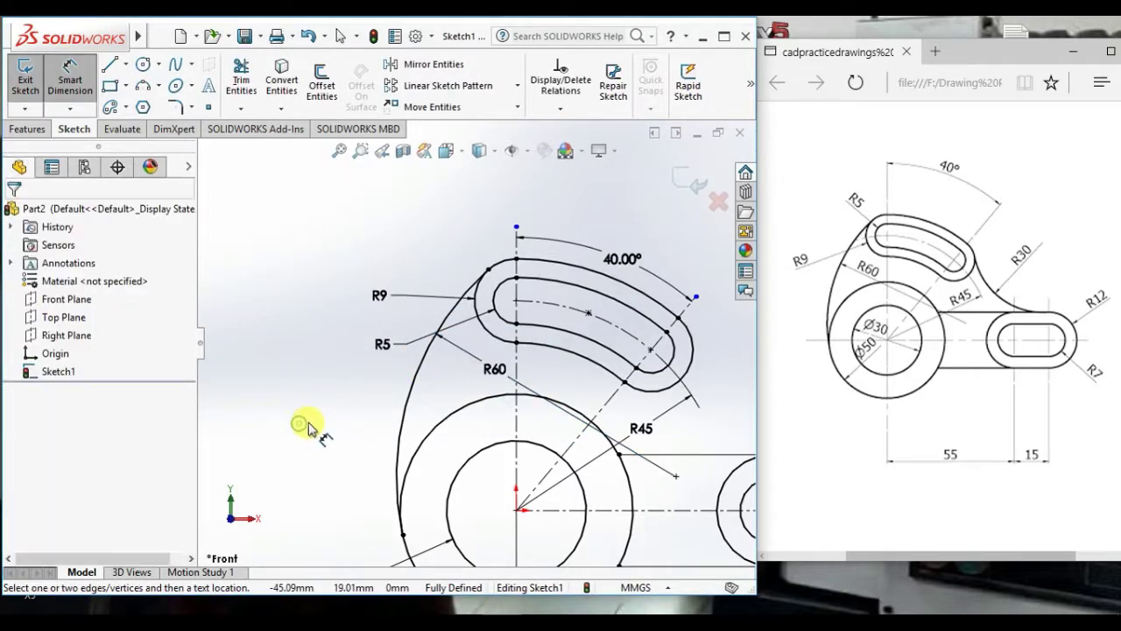
# Step: Draw 3-point arcs closing the slot's right end and curving down to the horizontal line
pyautogui.press('f')
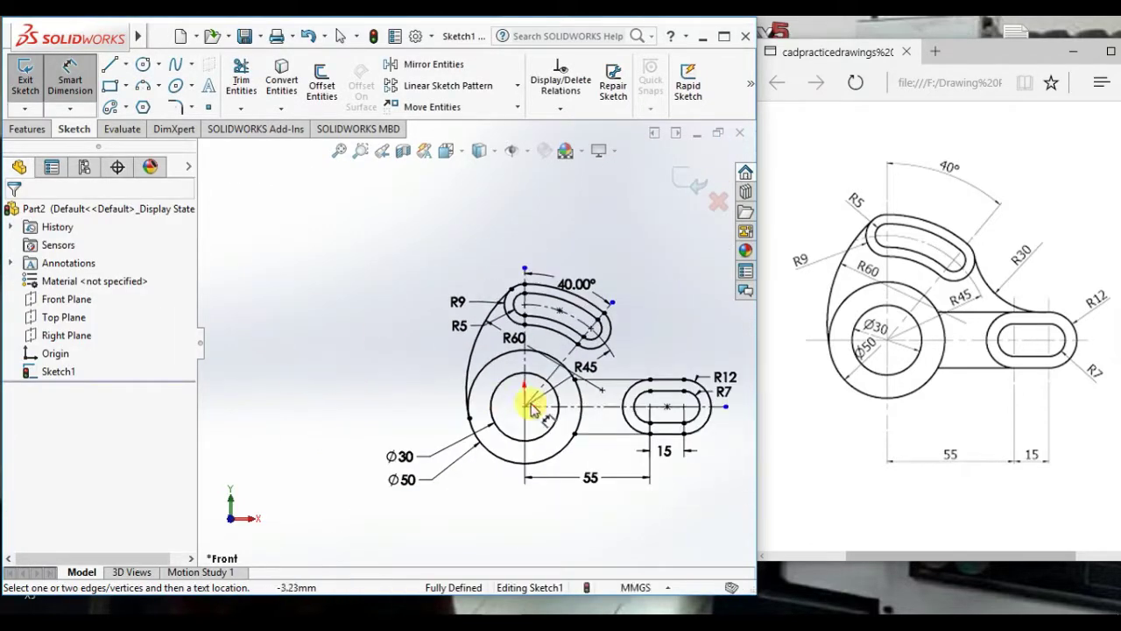
pyautogui.scroll(-3, 657, 367)
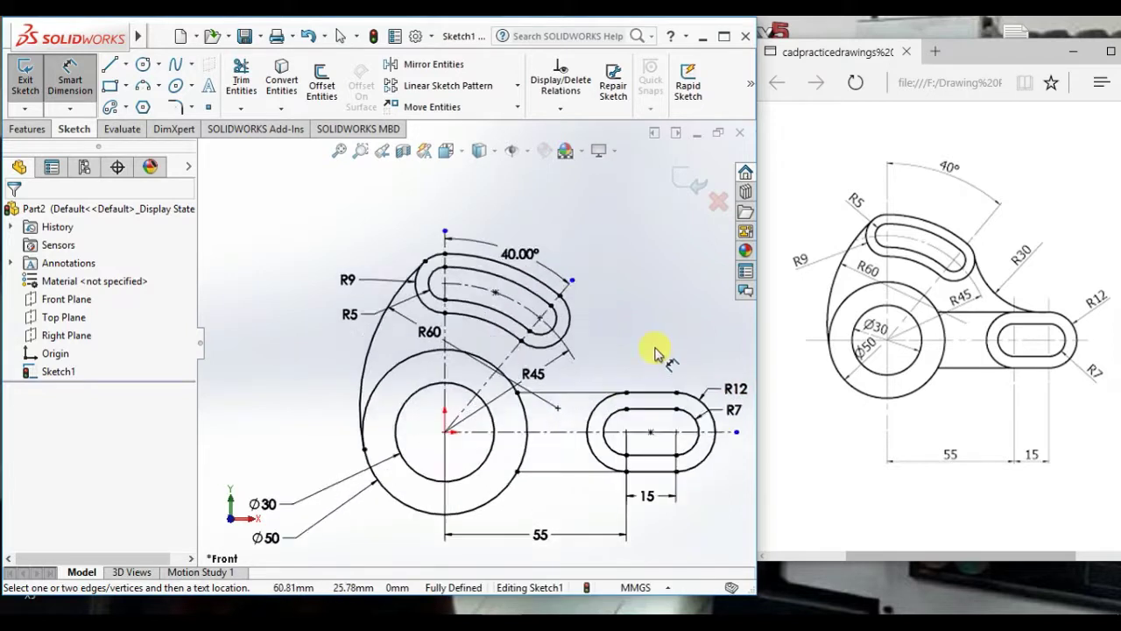
pyautogui.click(158, 86)
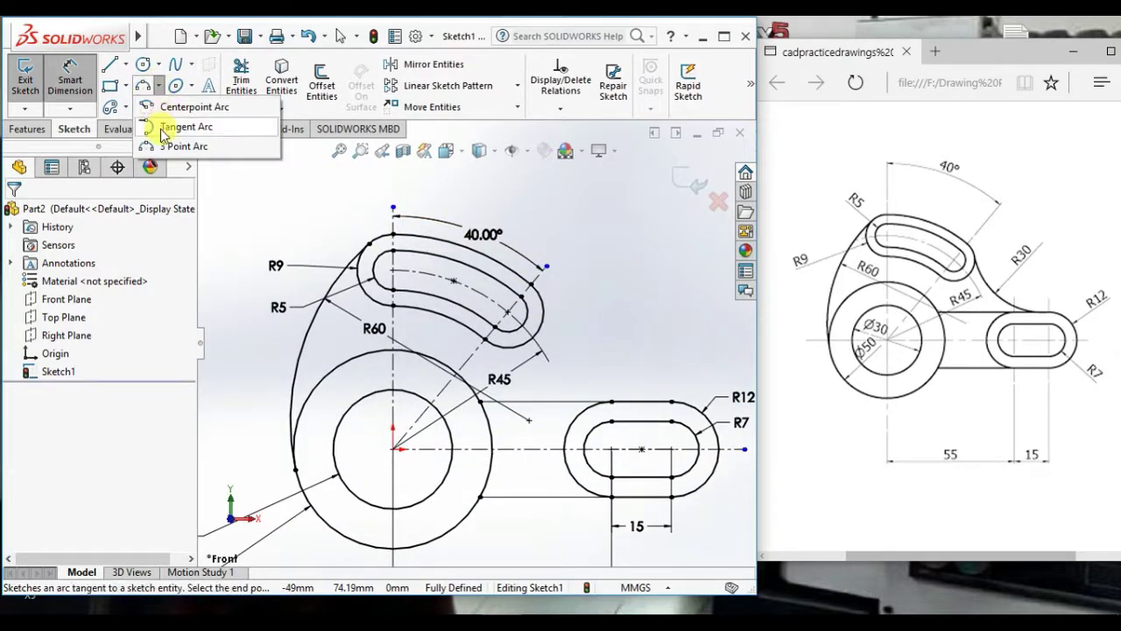
pyautogui.click(183, 146)
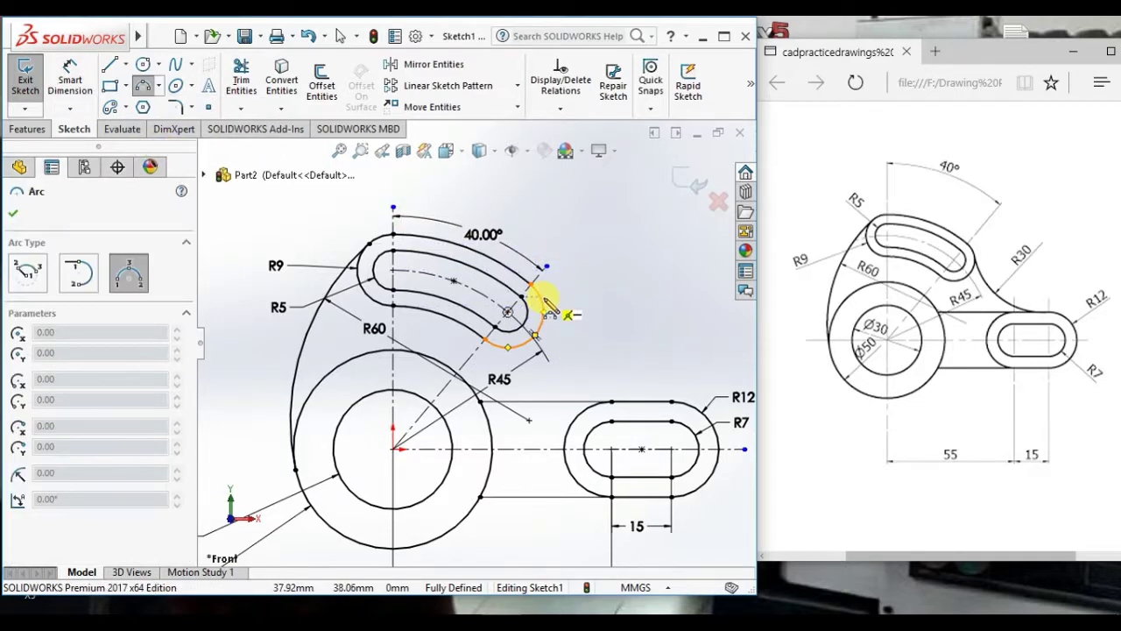
pyautogui.scroll(-1, 543, 301)
pyautogui.scroll(-2, 535, 306)
pyautogui.scroll(-1, 522, 313)
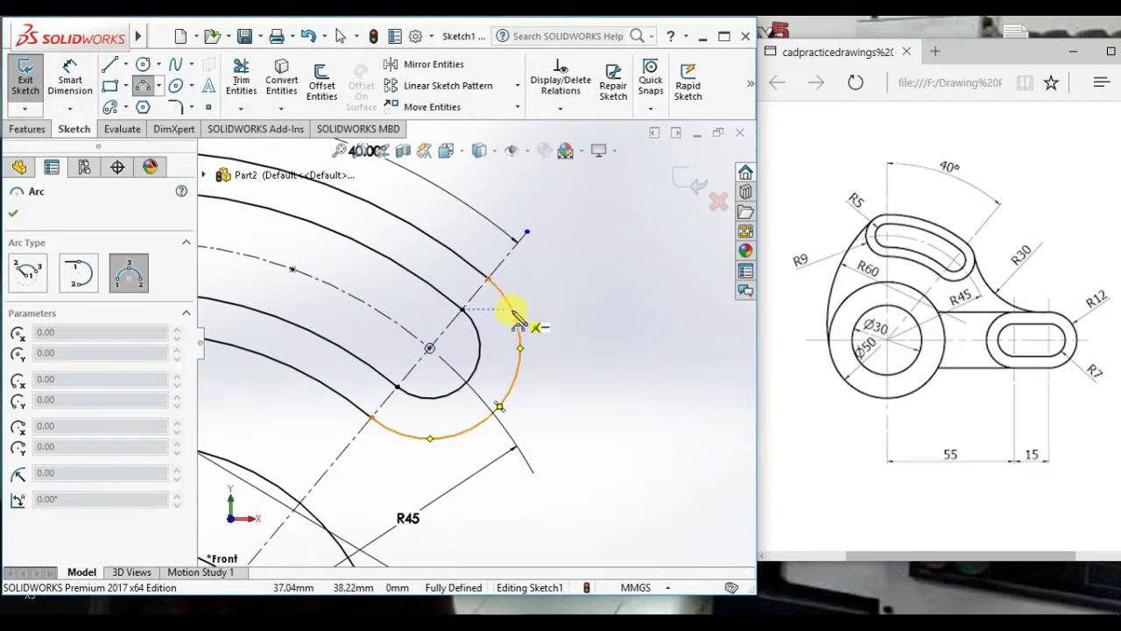
pyautogui.click(519, 326)
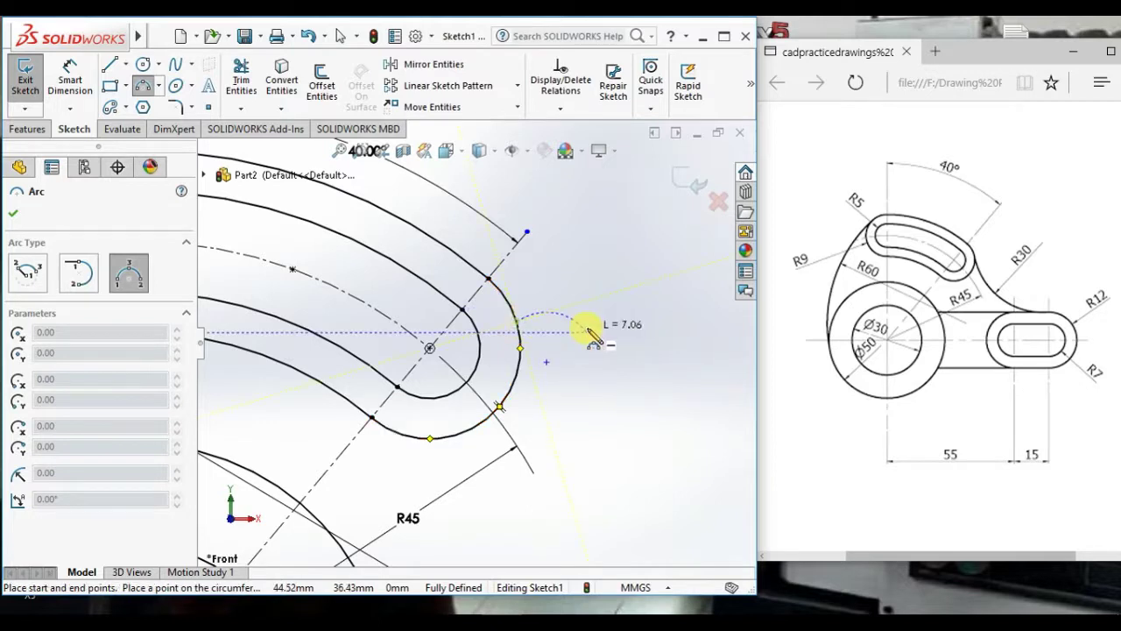
pyautogui.scroll(2, 596, 337)
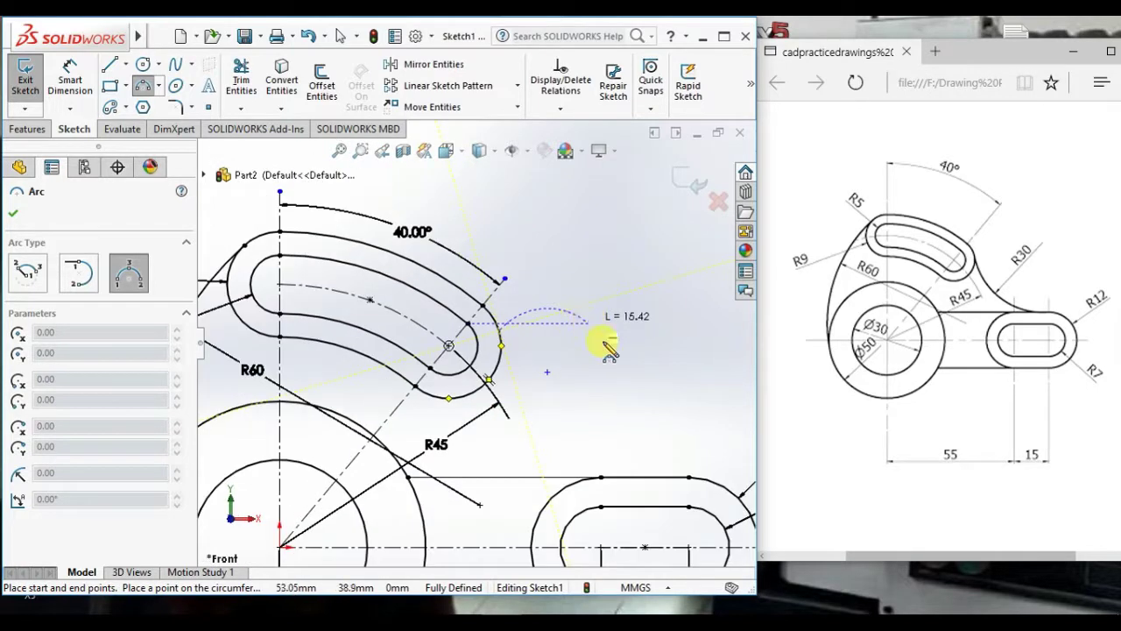
pyautogui.click(666, 478)
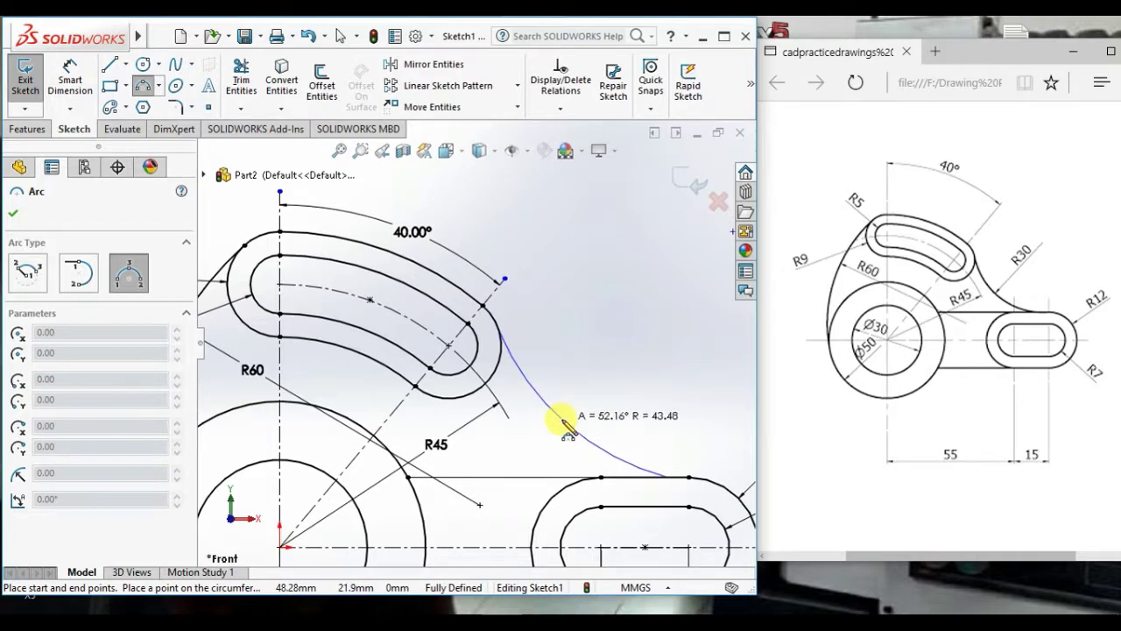
pyautogui.click(563, 422)
pyautogui.rightClick(598, 246)
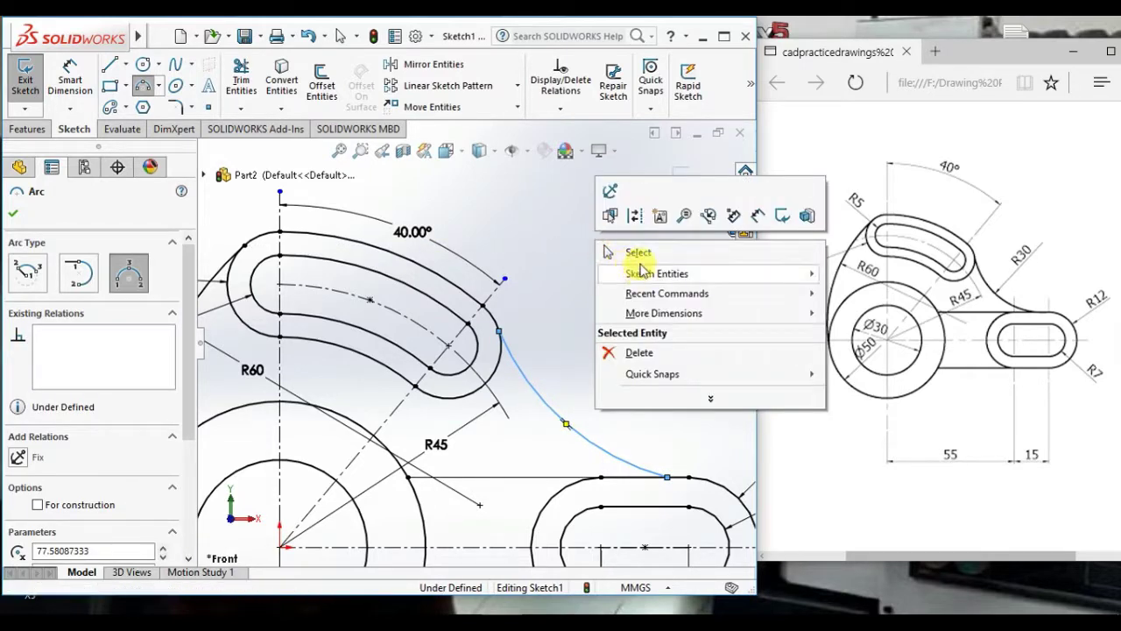
# Step: Make the connecting arc tangent to the slot's right end arc and the horizontal line
pyautogui.click(638, 253)
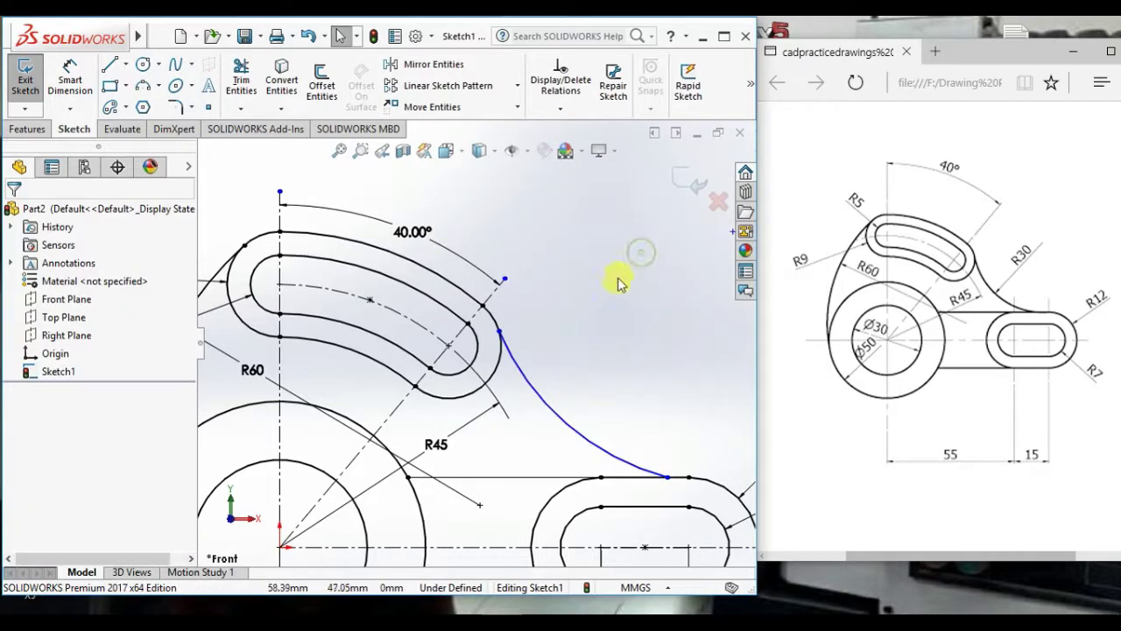
pyautogui.click(528, 387)
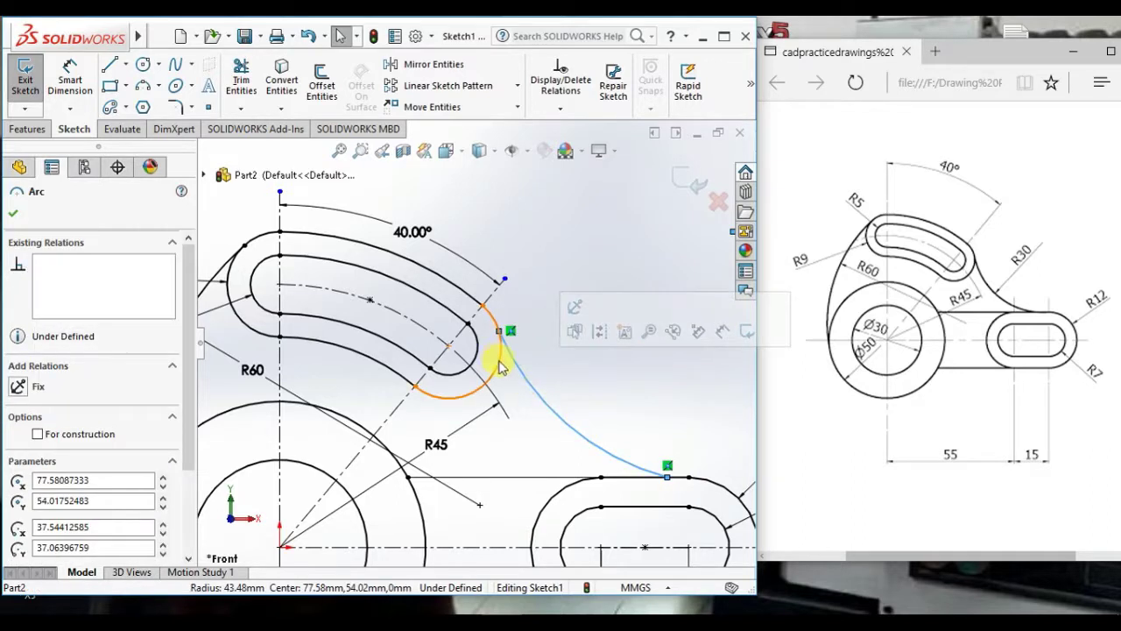
pyautogui.keyDown('ctrl'); pyautogui.click(500, 366); pyautogui.keyUp('ctrl')
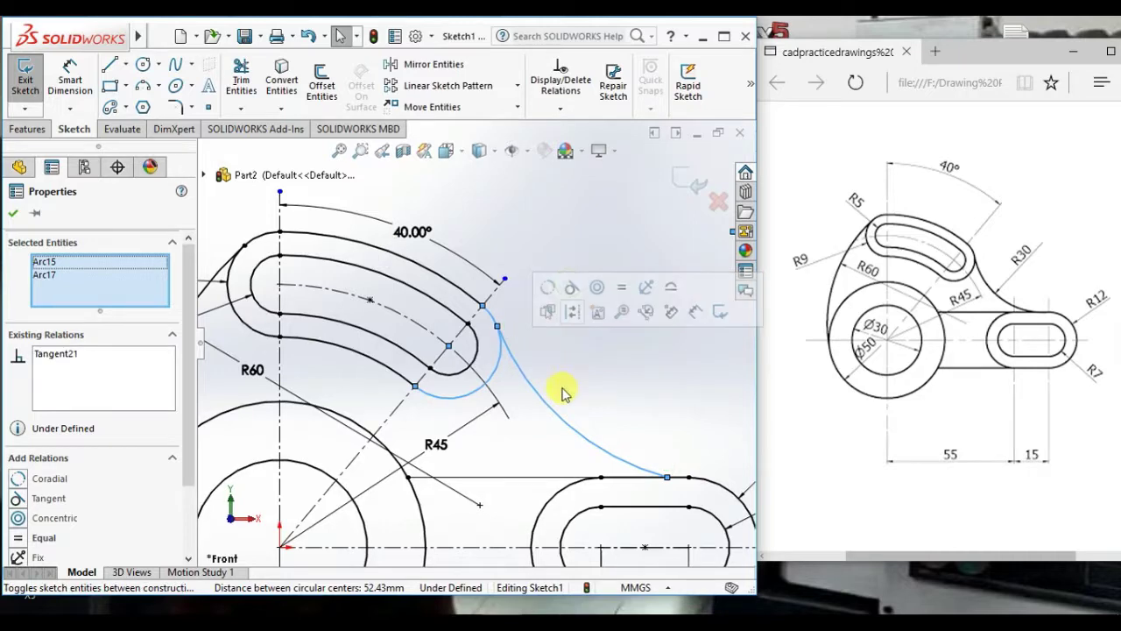
pyautogui.click(563, 388)
pyautogui.click(632, 477)
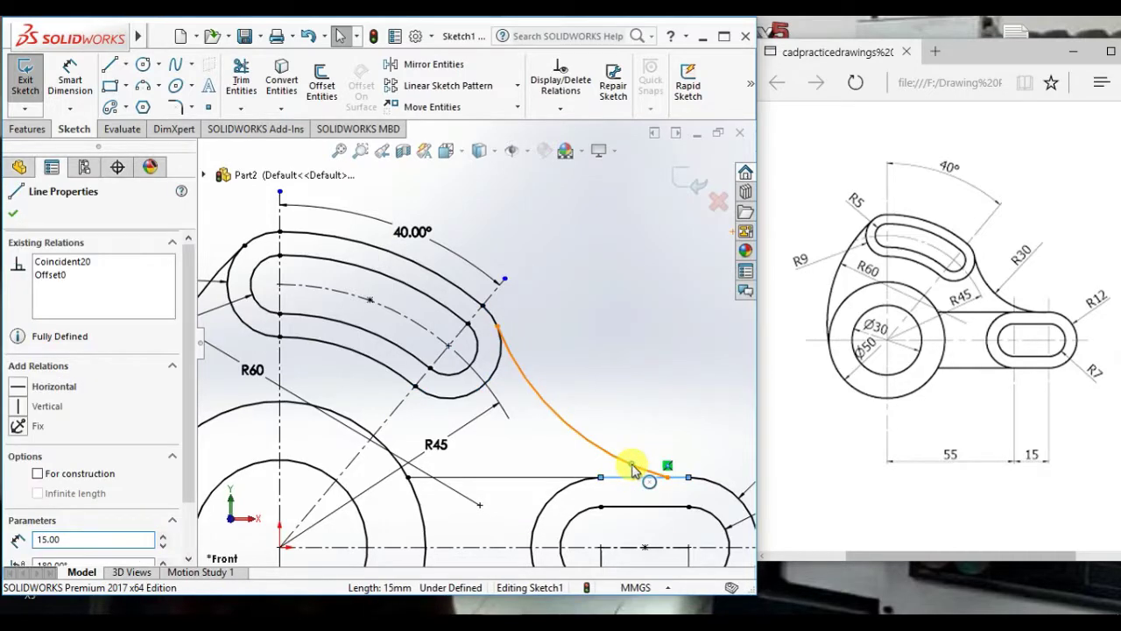
pyautogui.click(658, 388)
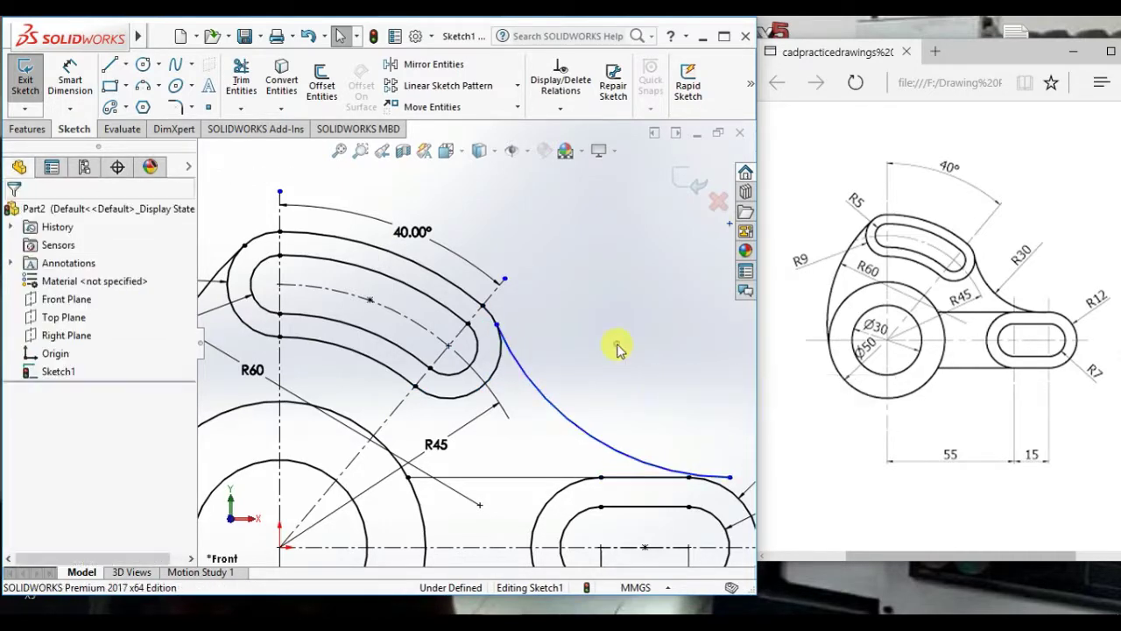
# Step: Dimension the connecting arc's radius to R30
pyautogui.press('d')
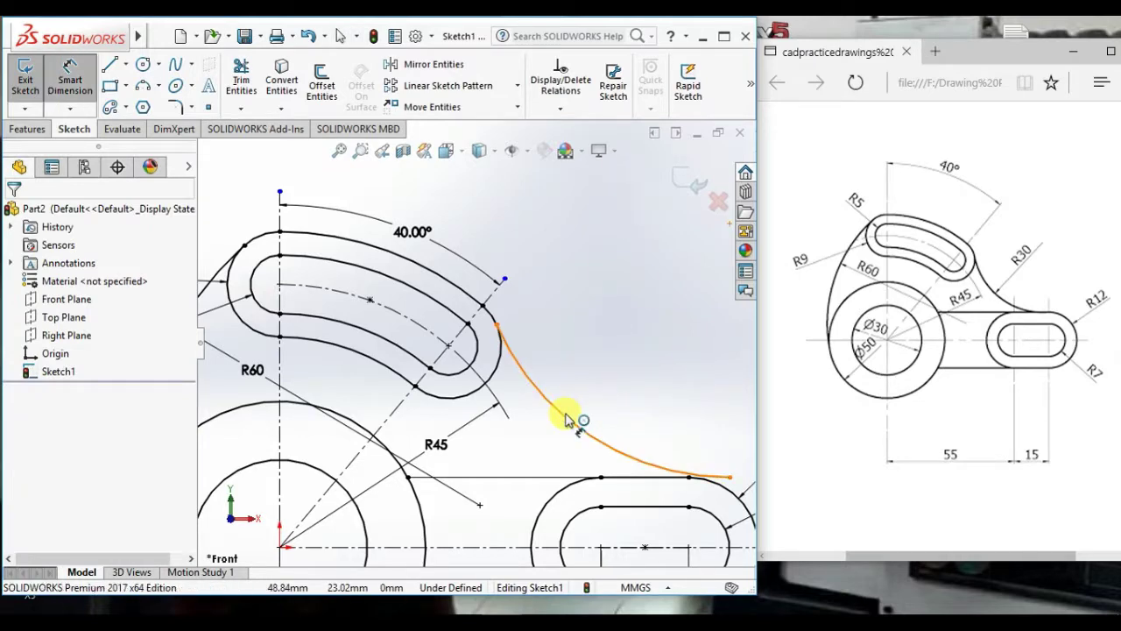
pyautogui.click(576, 414)
pyautogui.click(591, 393)
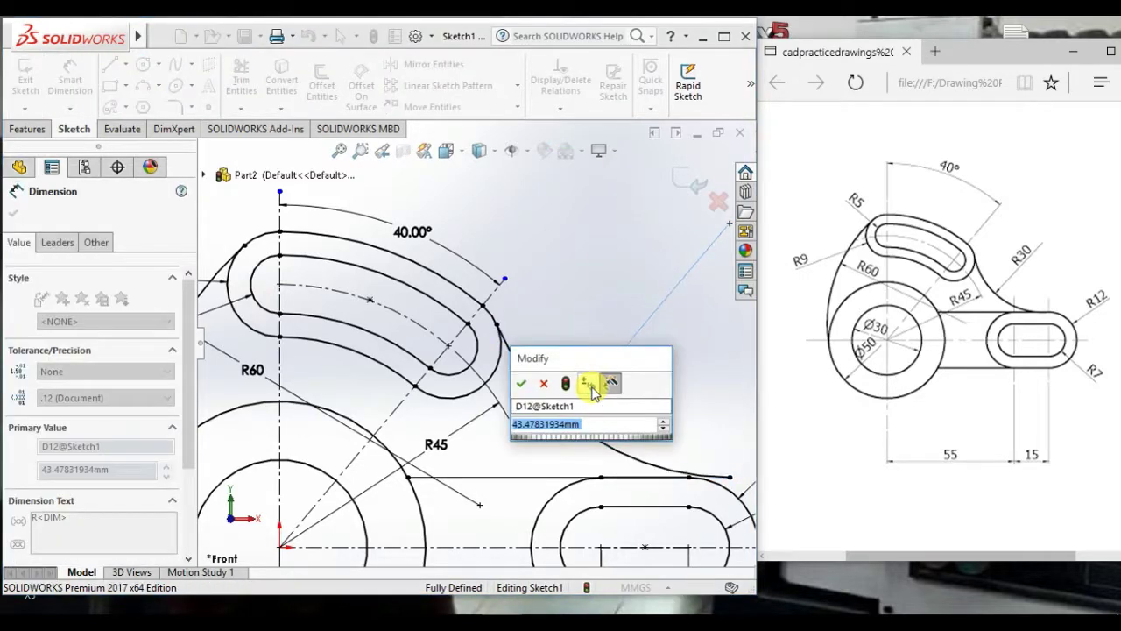
pyautogui.write('30')
pyautogui.press('Return')
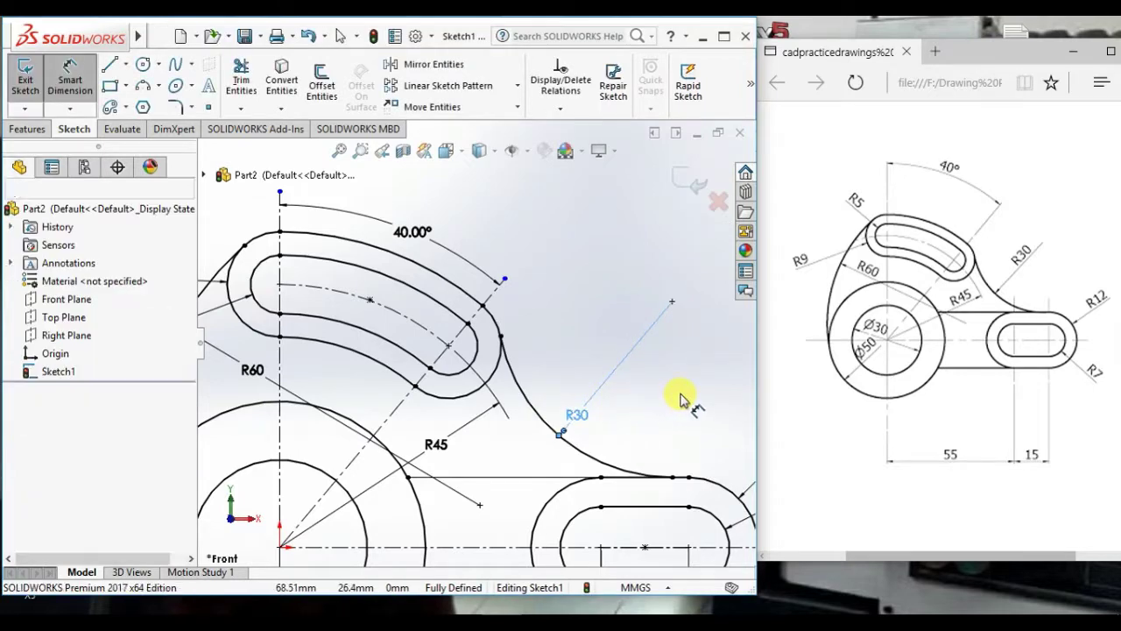
pyautogui.scroll(-3, 674, 394)
# Step: Fit the sketch in view and move the Ø50 and Ø30 dimension labels to tidier spots
pyautogui.press('z')
pyautogui.press('z')
pyautogui.press('z')
pyautogui.scroll(-2, 340, 409)
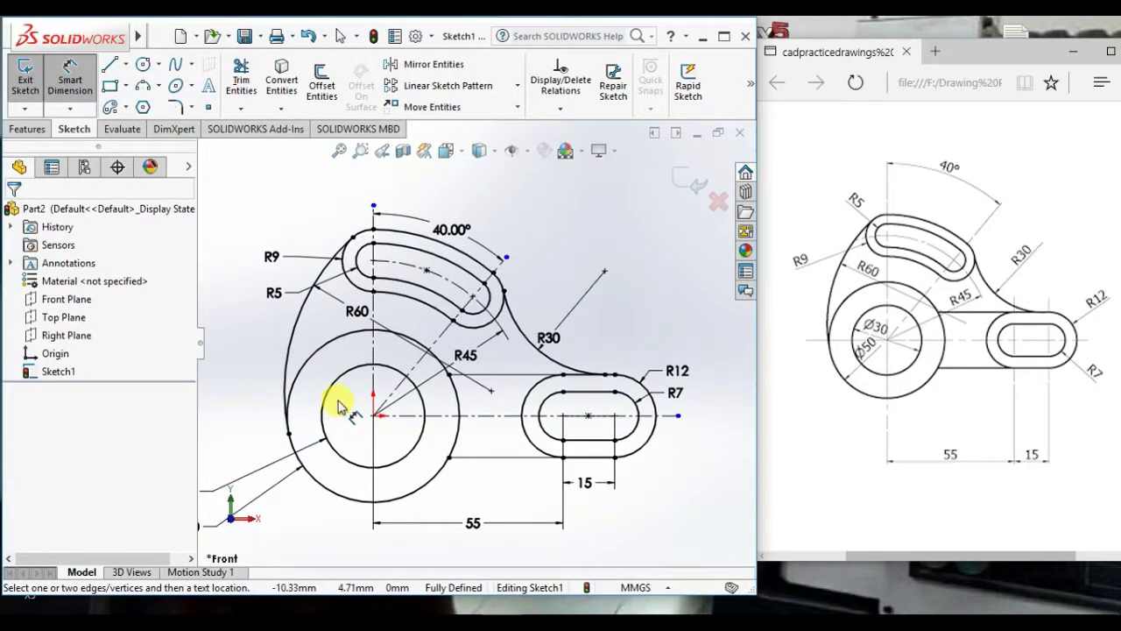
pyautogui.scroll(1, 580, 377)
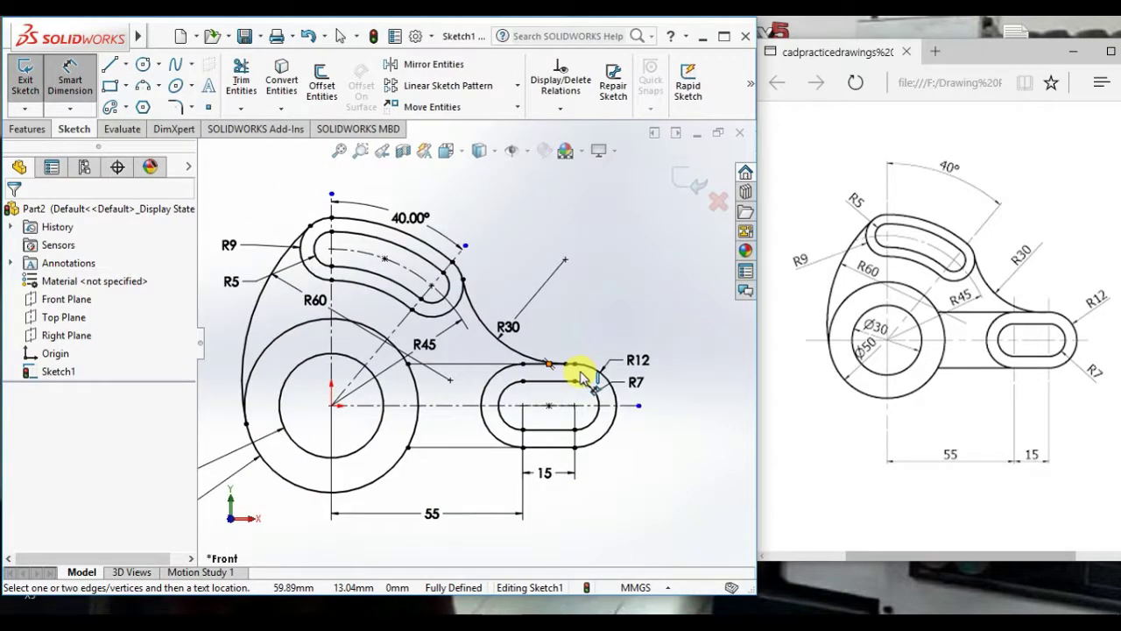
pyautogui.scroll(1, 580, 377)
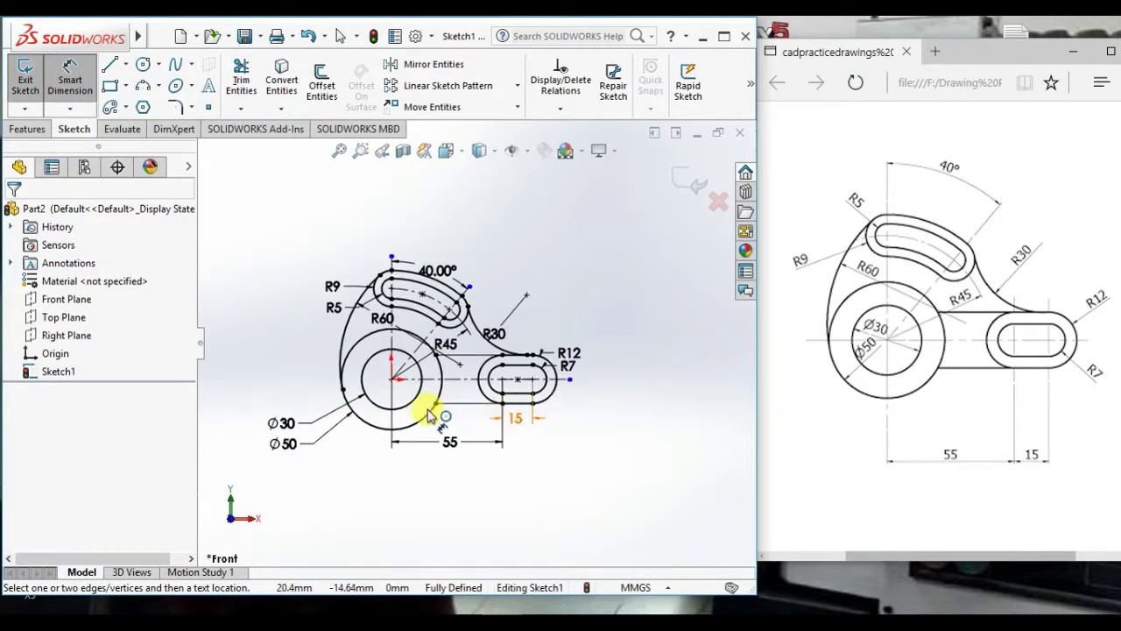
pyautogui.scroll(-1, 401, 413)
pyautogui.scroll(1, 554, 366)
pyautogui.scroll(1, 431, 370)
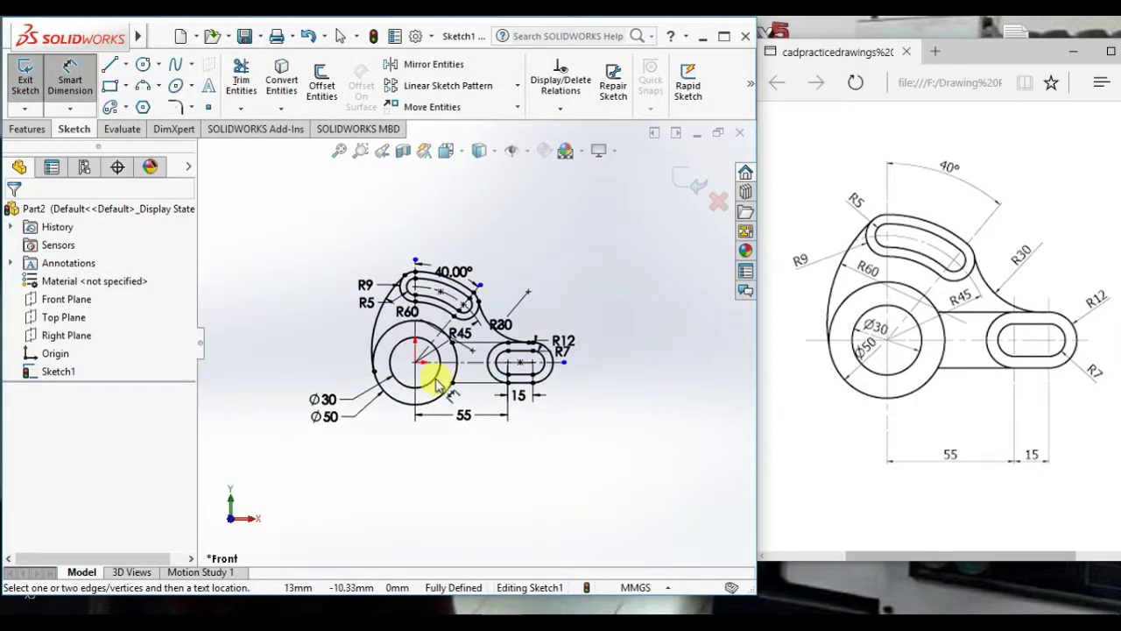
pyautogui.scroll(-2, 426, 371)
pyautogui.scroll(-1, 430, 322)
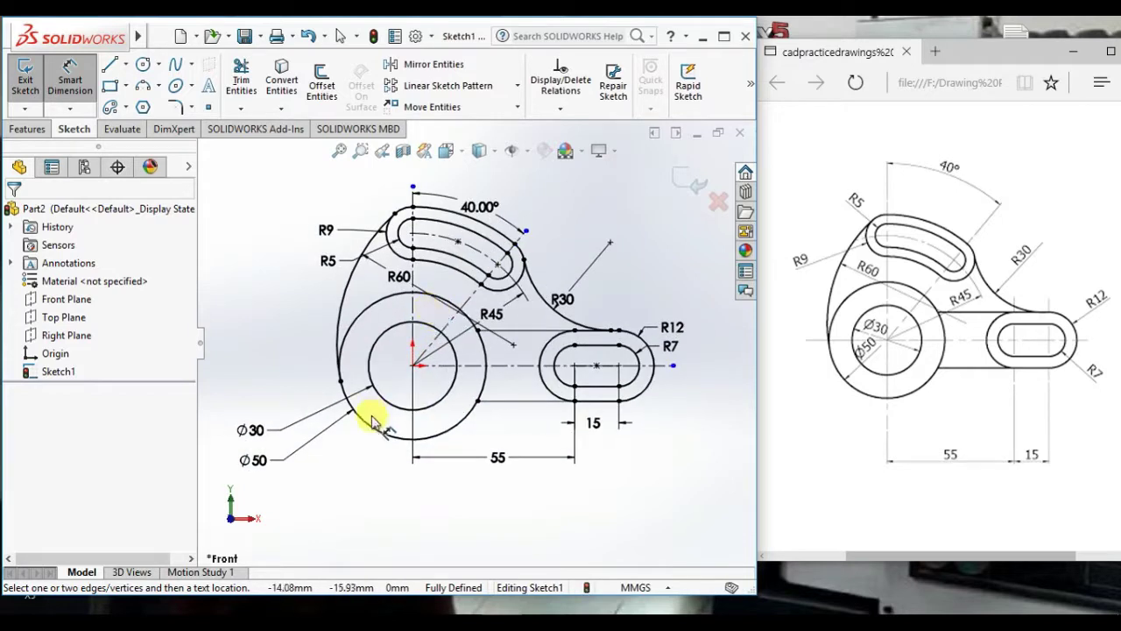
pyautogui.moveTo(252, 462); pyautogui.dragTo(307, 476)
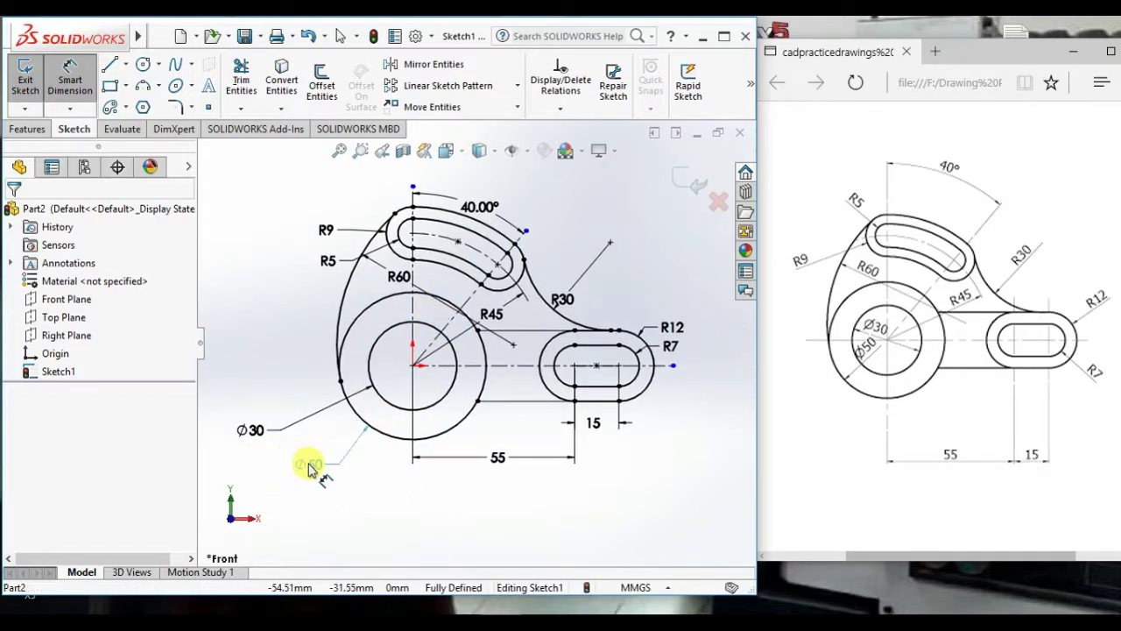
pyautogui.moveTo(251, 431); pyautogui.dragTo(279, 431)
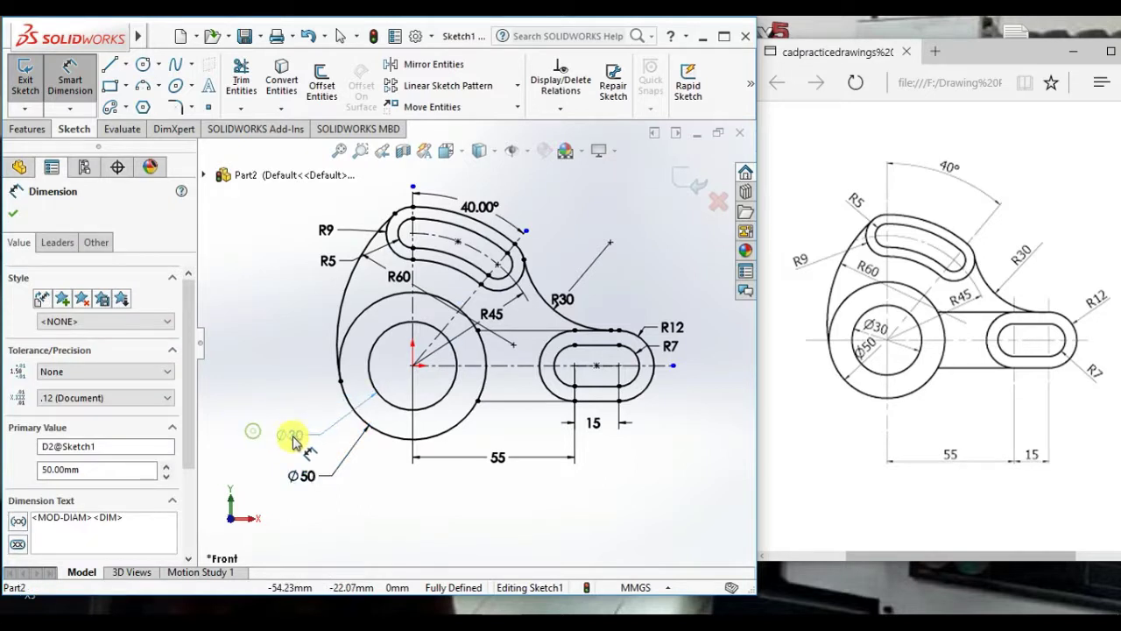
# Step: Reposition the 15, 55, R7, R12, R60 and R5 labels around the slot and profile
pyautogui.click(598, 424)
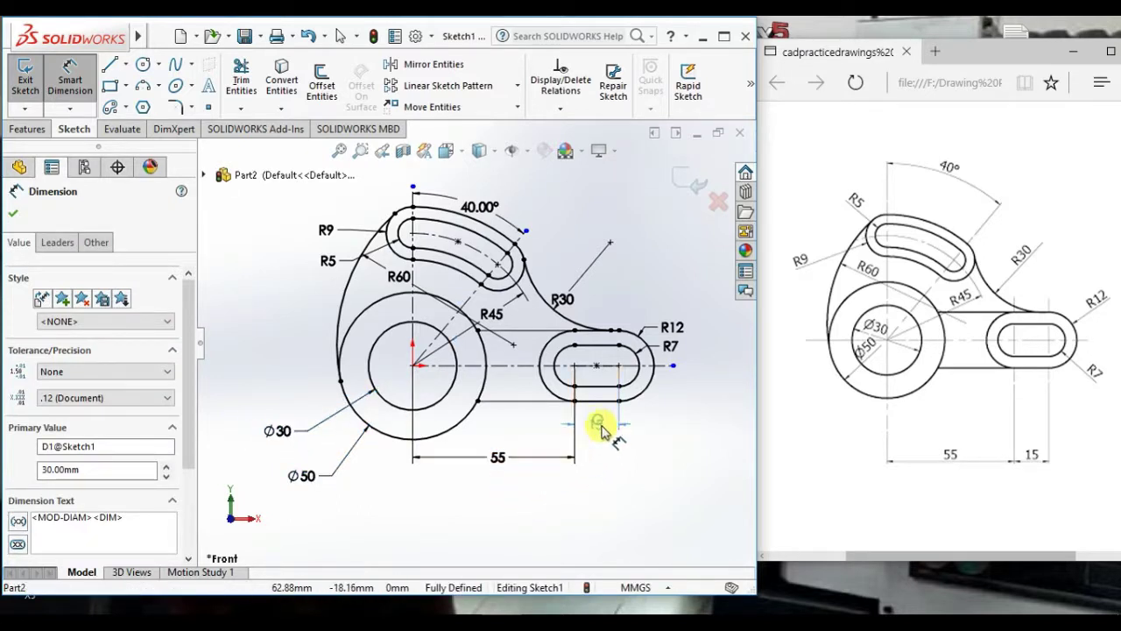
pyautogui.moveTo(497, 457); pyautogui.dragTo(490, 453)
pyautogui.click(513, 518)
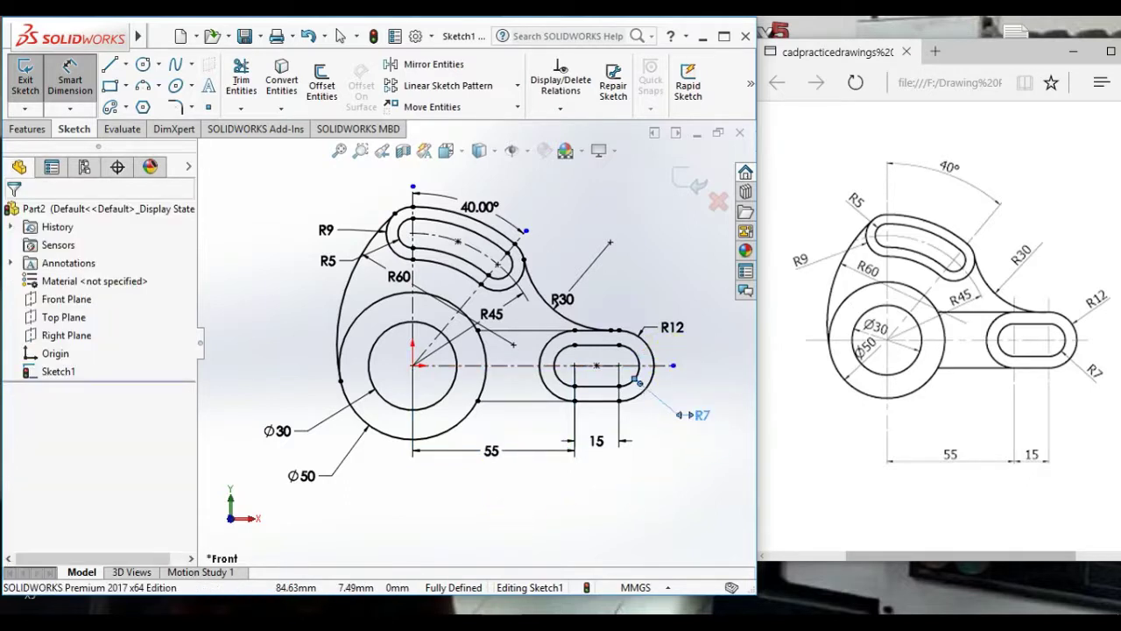
pyautogui.click(696, 417)
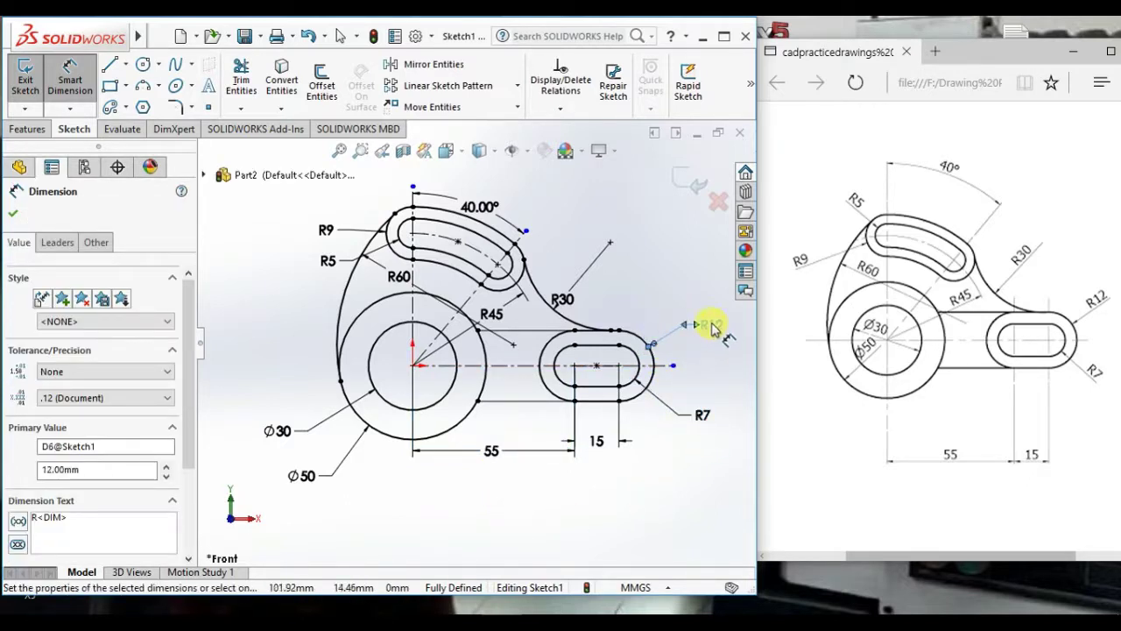
pyautogui.click(712, 326)
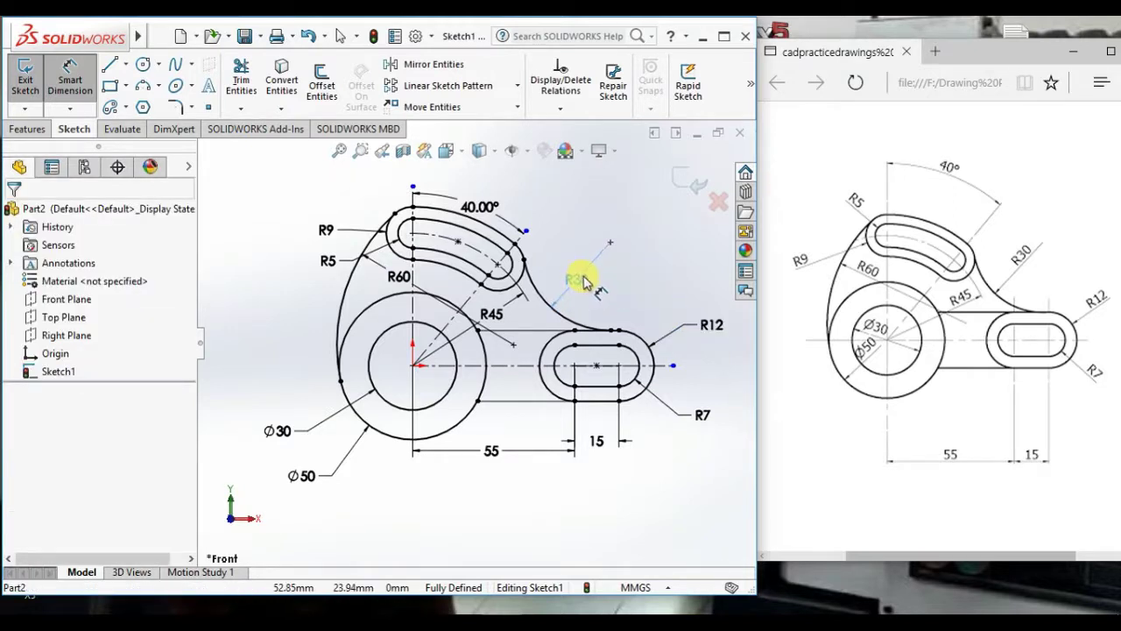
pyautogui.click(584, 280)
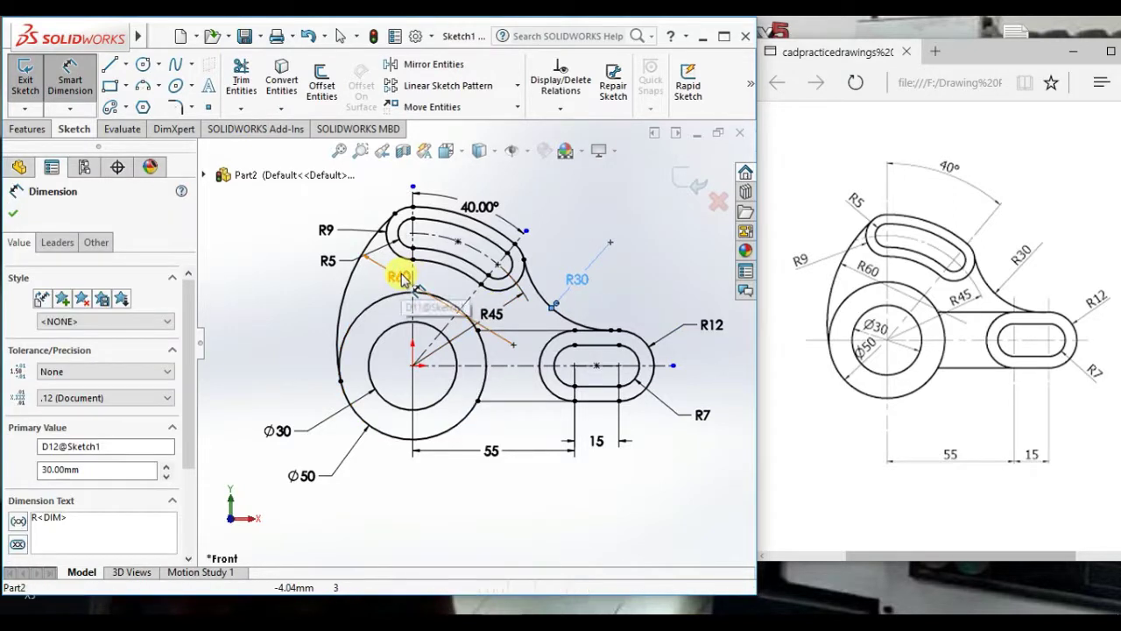
pyautogui.click(399, 278)
pyautogui.click(379, 281)
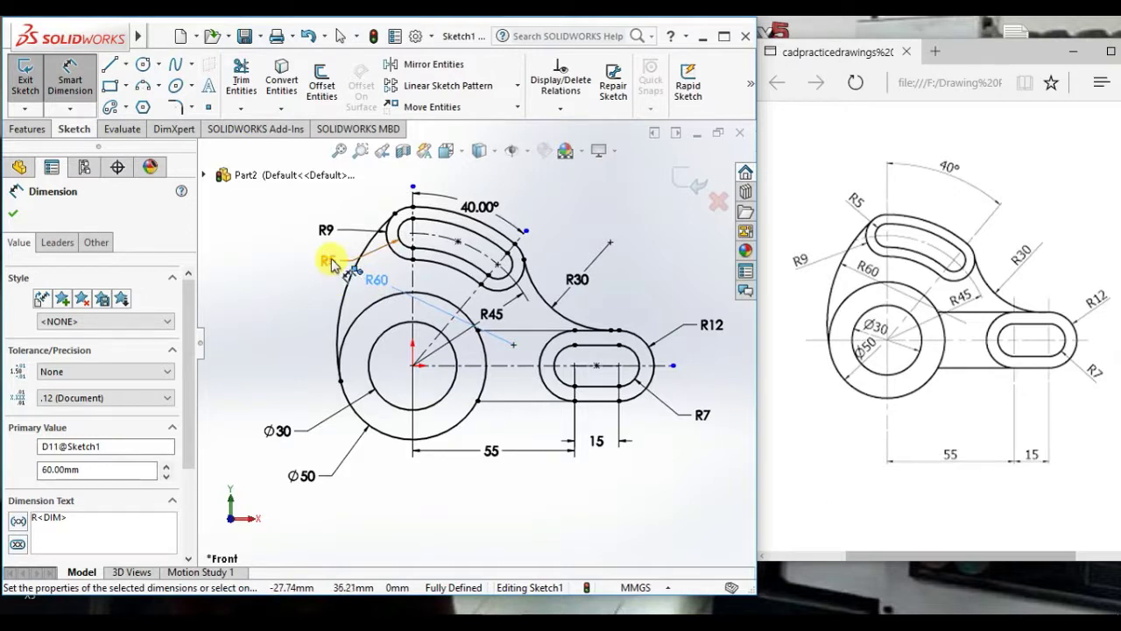
pyautogui.click(311, 258)
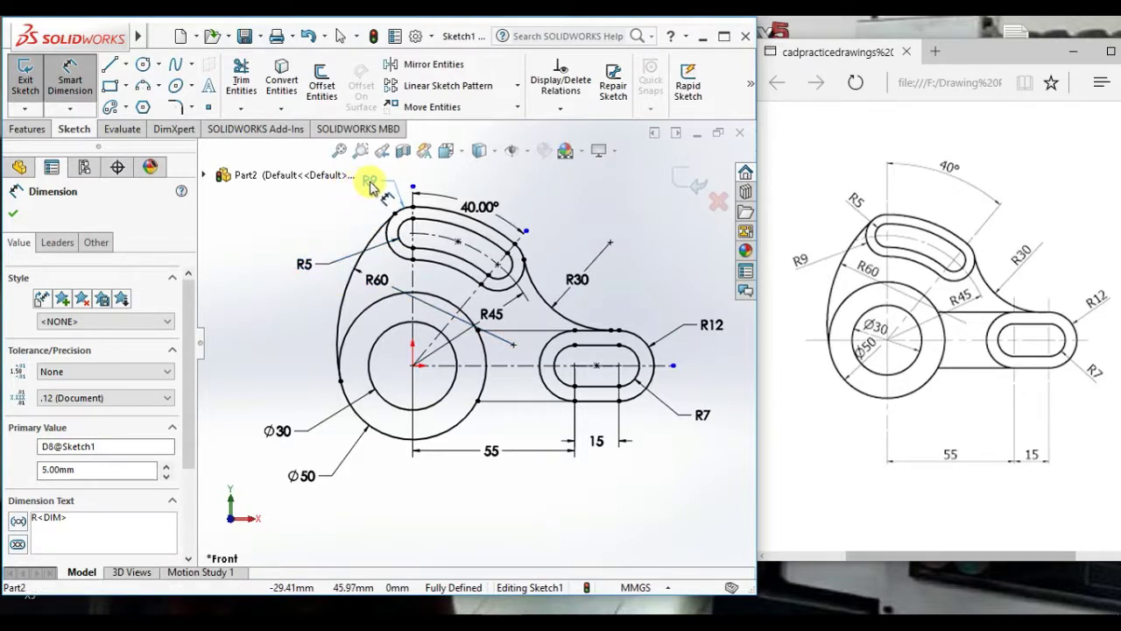
# Step: Place R5 top left, R9 below it, then move the 40°, R45 and R30 labels and exit dimensioning
pyautogui.click(311, 282)
pyautogui.moveTo(302, 263); pyautogui.dragTo(337, 202)
pyautogui.click(307, 281)
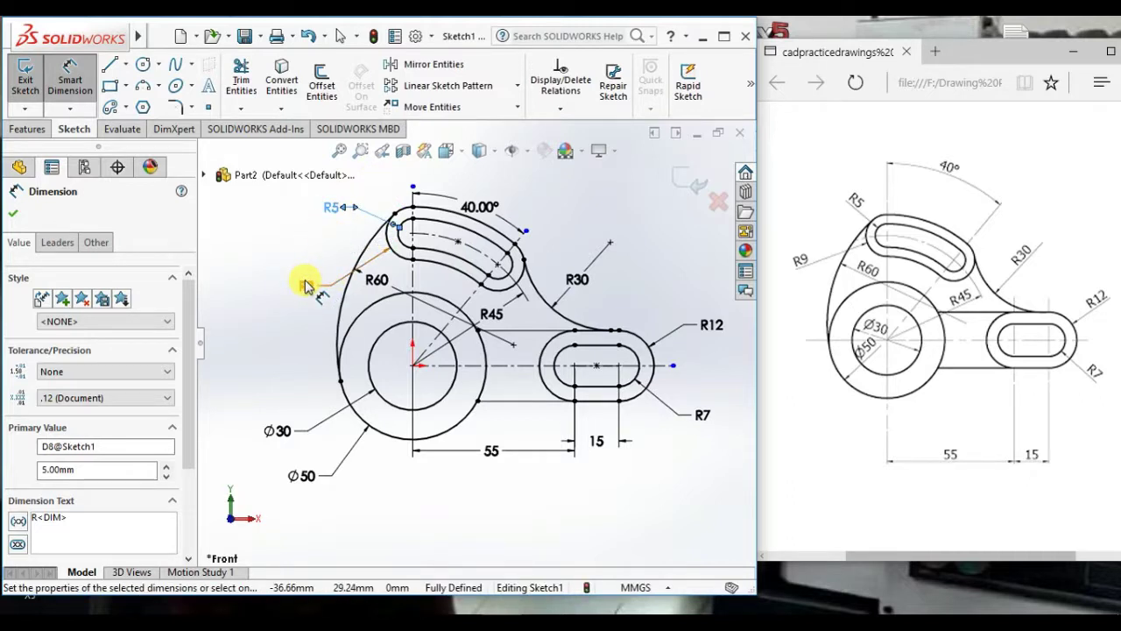
pyautogui.click(305, 255)
pyautogui.click(316, 253)
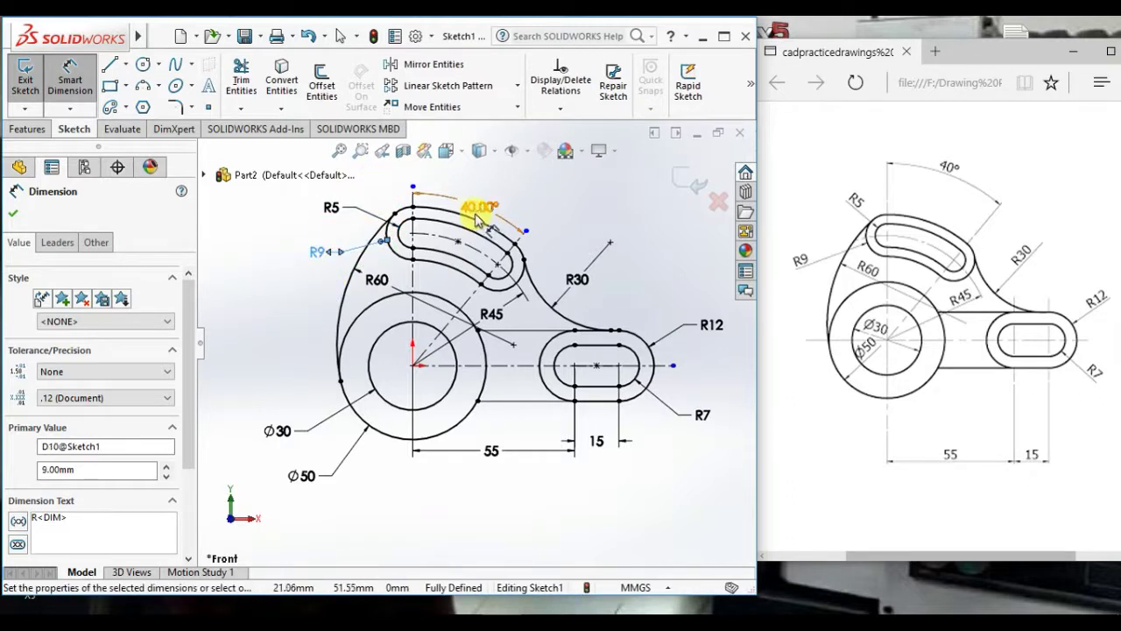
pyautogui.moveTo(477, 215); pyautogui.dragTo(507, 192)
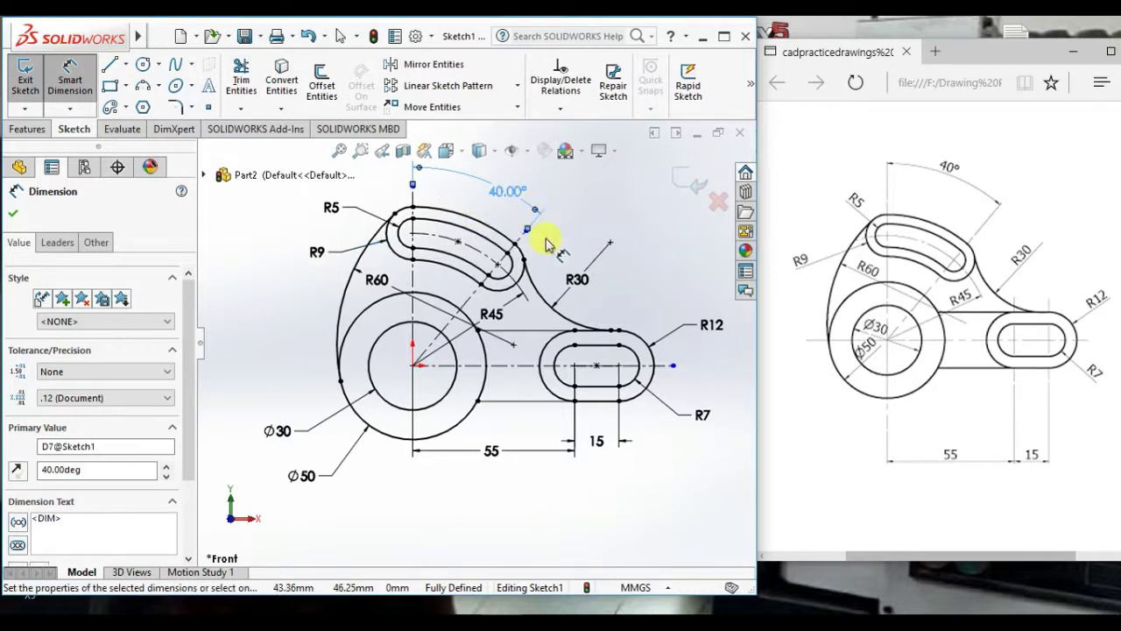
pyautogui.click(507, 311)
pyautogui.click(580, 285)
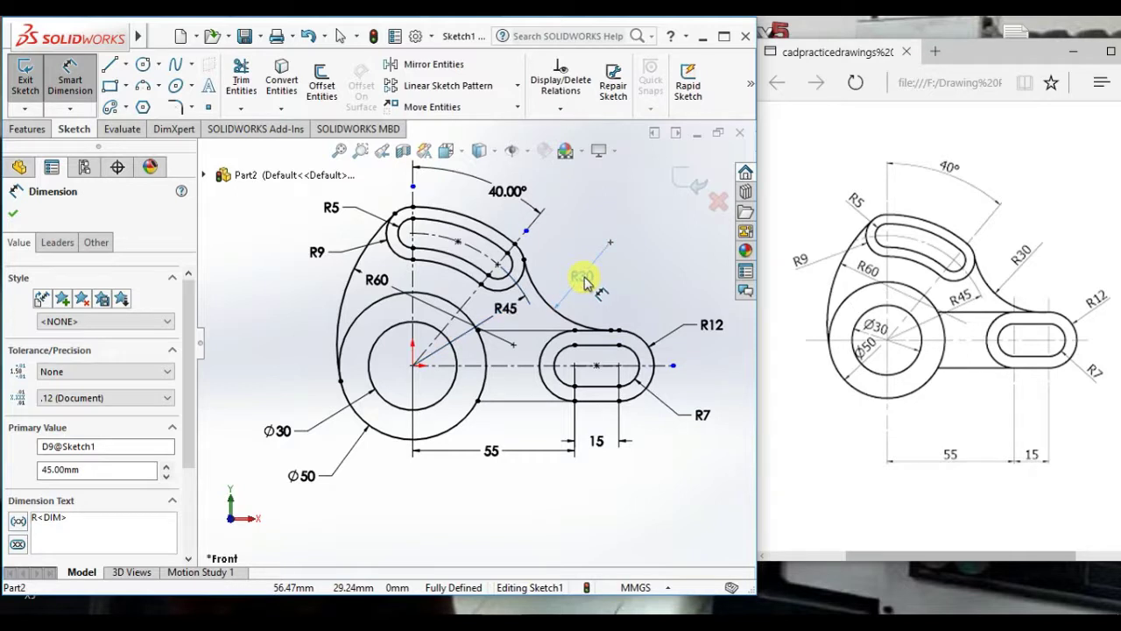
pyautogui.click(582, 279)
pyautogui.scroll(-1, 653, 405)
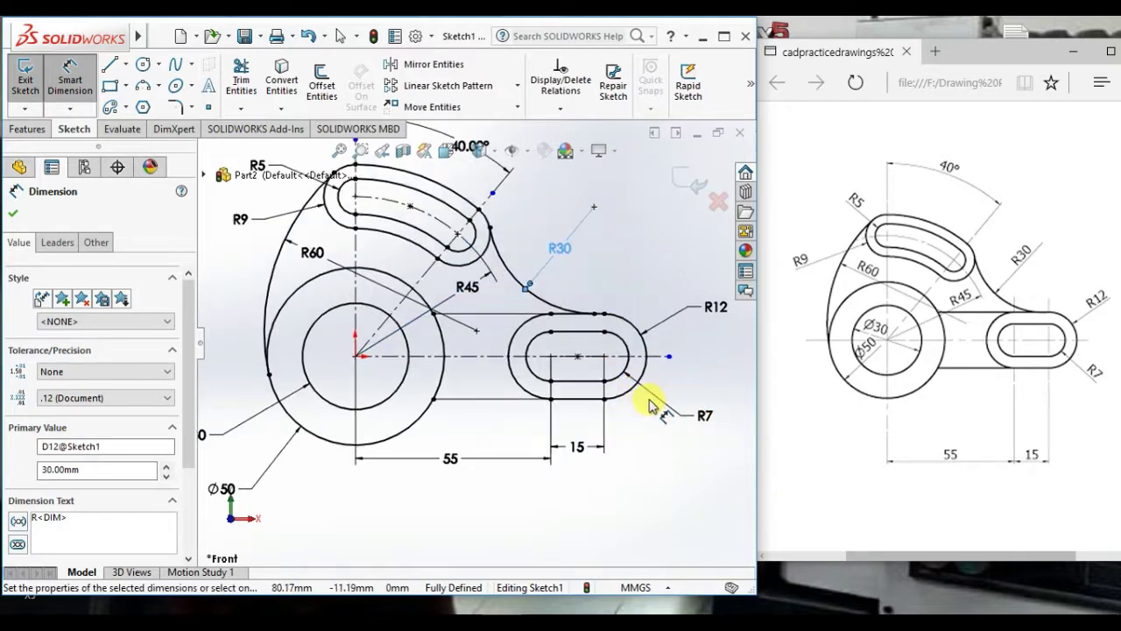
pyautogui.scroll(2, 650, 405)
pyautogui.scroll(-1, 426, 220)
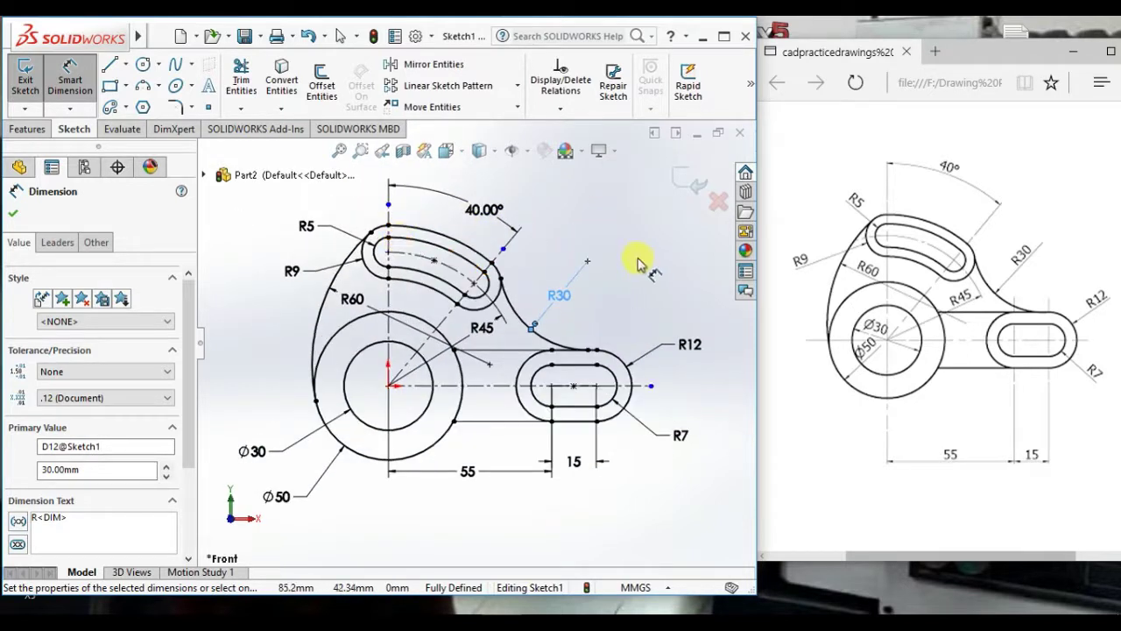
pyautogui.rightClick(627, 210)
pyautogui.click(668, 256)
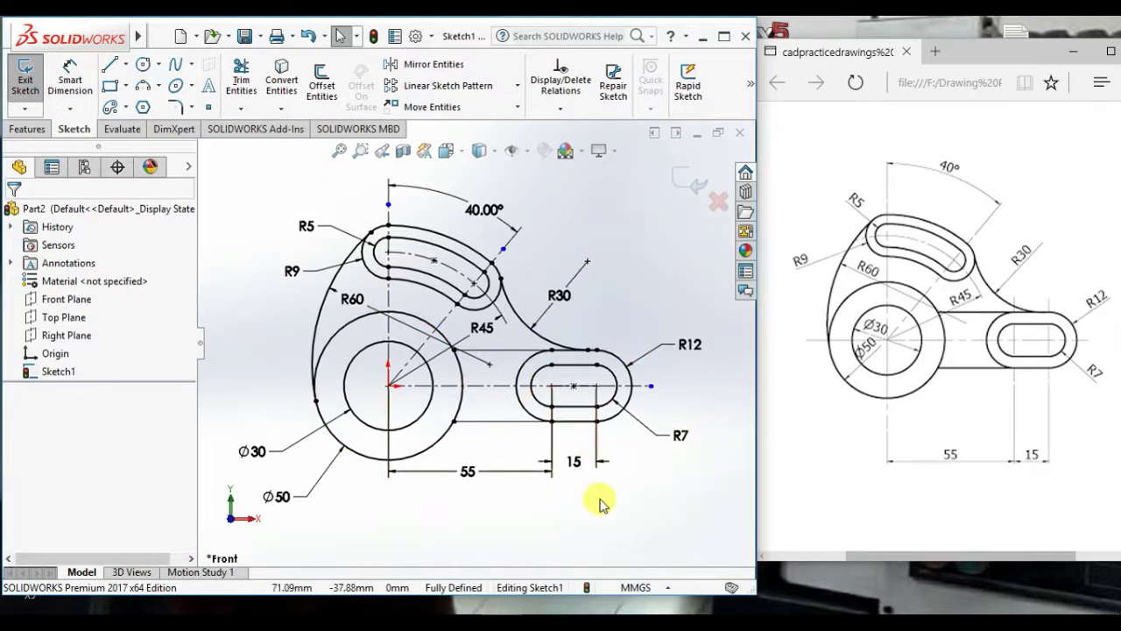
# Step: Select the outer and inner slot outlines as connected chains
pyautogui.click(632, 399)
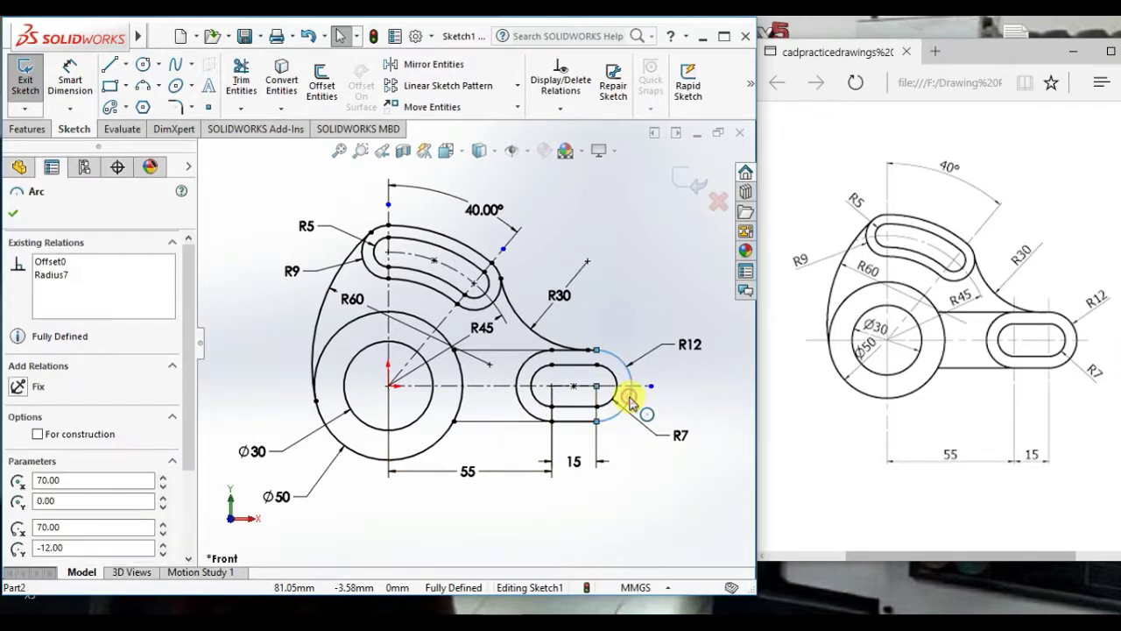
pyautogui.rightClick(633, 396)
pyautogui.click(679, 291)
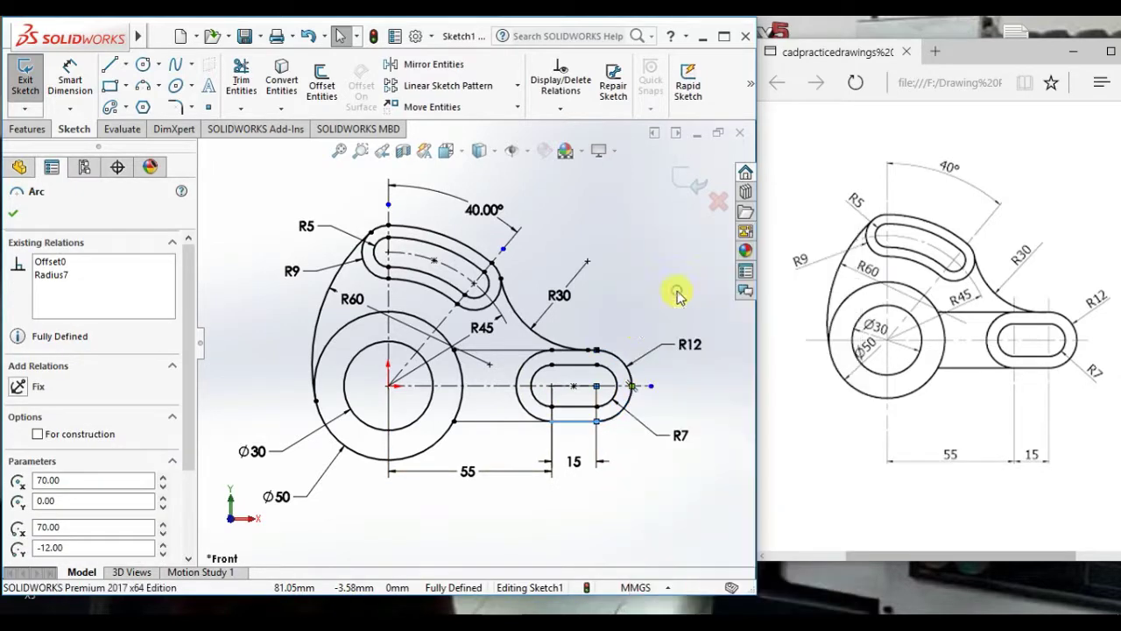
pyautogui.click(613, 377)
pyautogui.rightClick(615, 375)
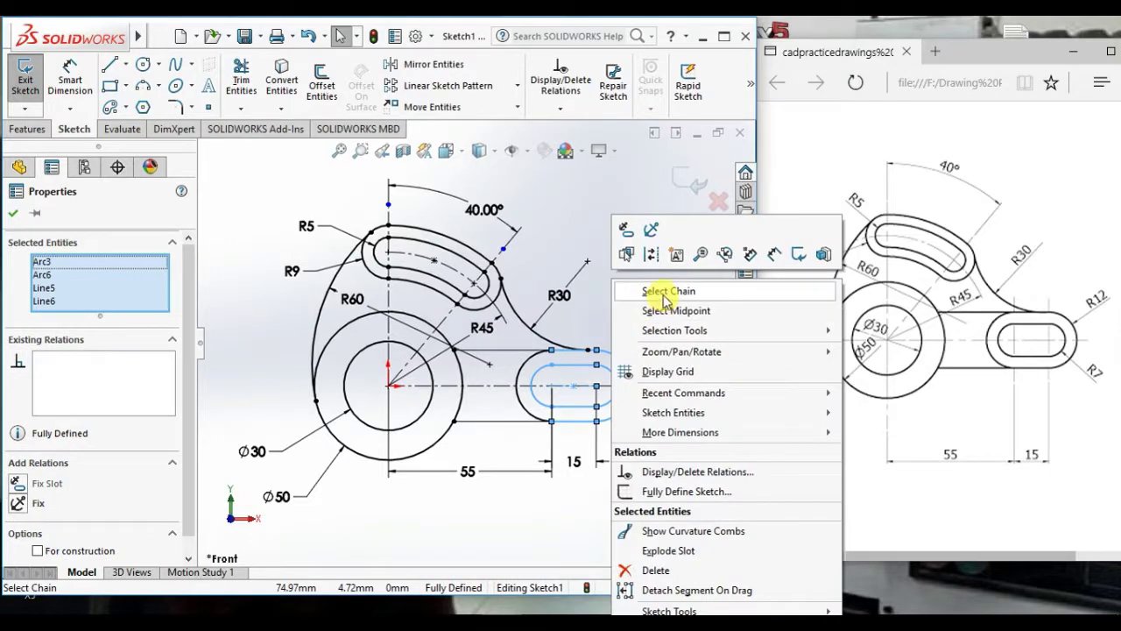
pyautogui.click(656, 290)
# Step: Add the connecting lines, Ø50 and Ø30 circles, R60 and R30 arcs and remaining arc chains
pyautogui.keyDown('ctrl'); pyautogui.click(529, 368); pyautogui.keyUp('ctrl')
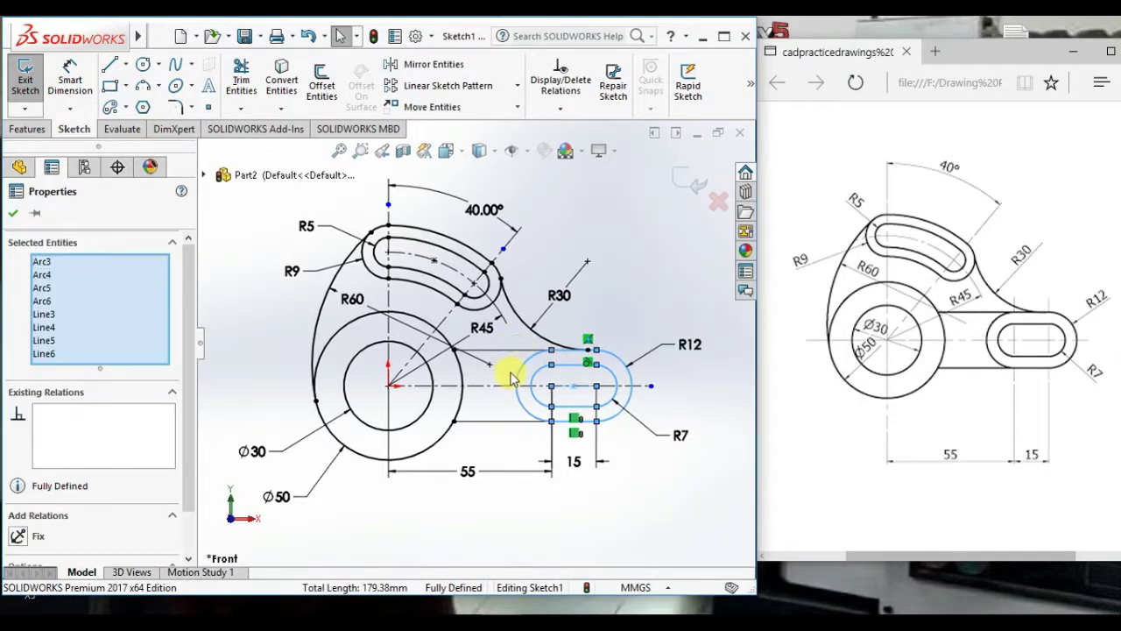
pyautogui.keyDown('ctrl'); pyautogui.click(513, 350); pyautogui.keyUp('ctrl')
pyautogui.keyDown('ctrl'); pyautogui.click(507, 423); pyautogui.keyUp('ctrl')
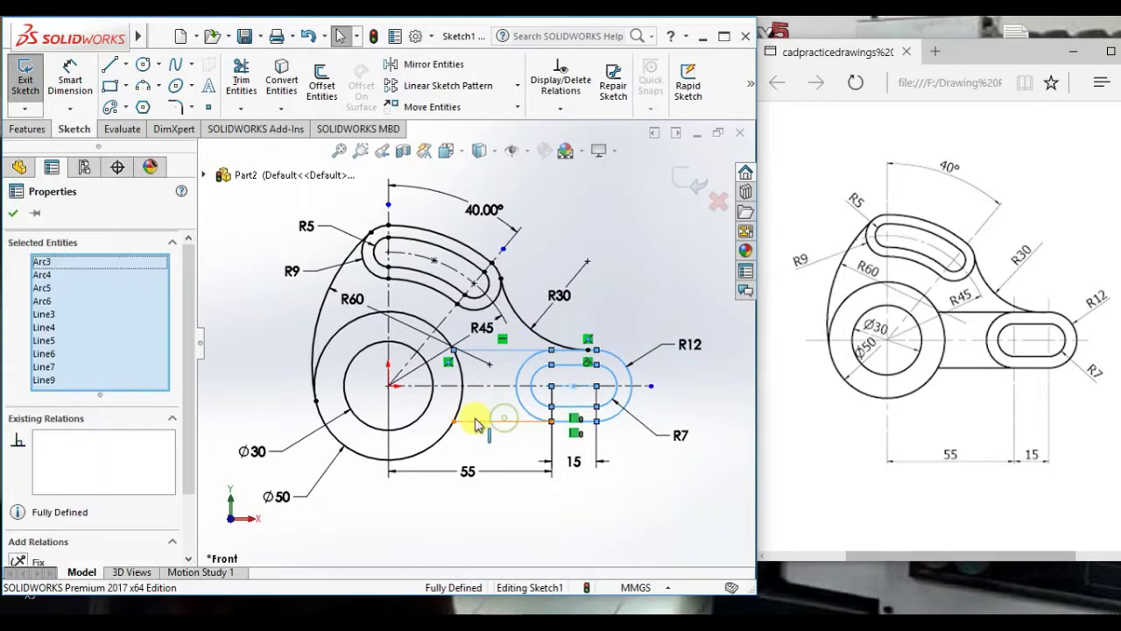
pyautogui.keyDown('ctrl'); pyautogui.click(440, 441); pyautogui.keyUp('ctrl')
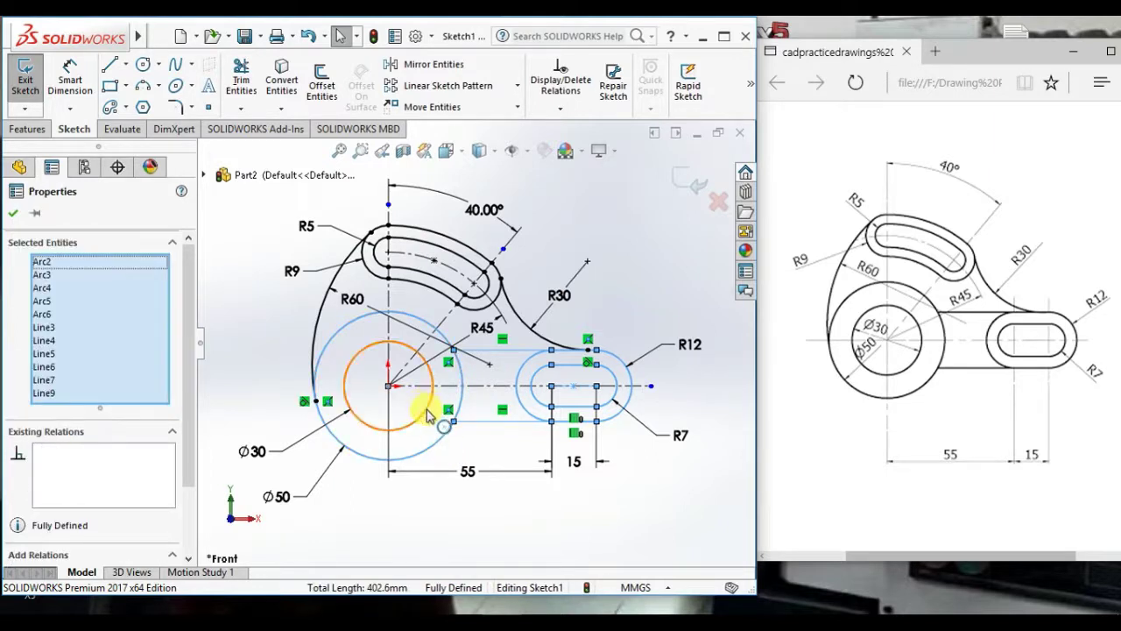
pyautogui.keyDown('ctrl'); pyautogui.click(429, 410); pyautogui.keyUp('ctrl')
pyautogui.keyDown('ctrl'); pyautogui.click(315, 326); pyautogui.keyUp('ctrl')
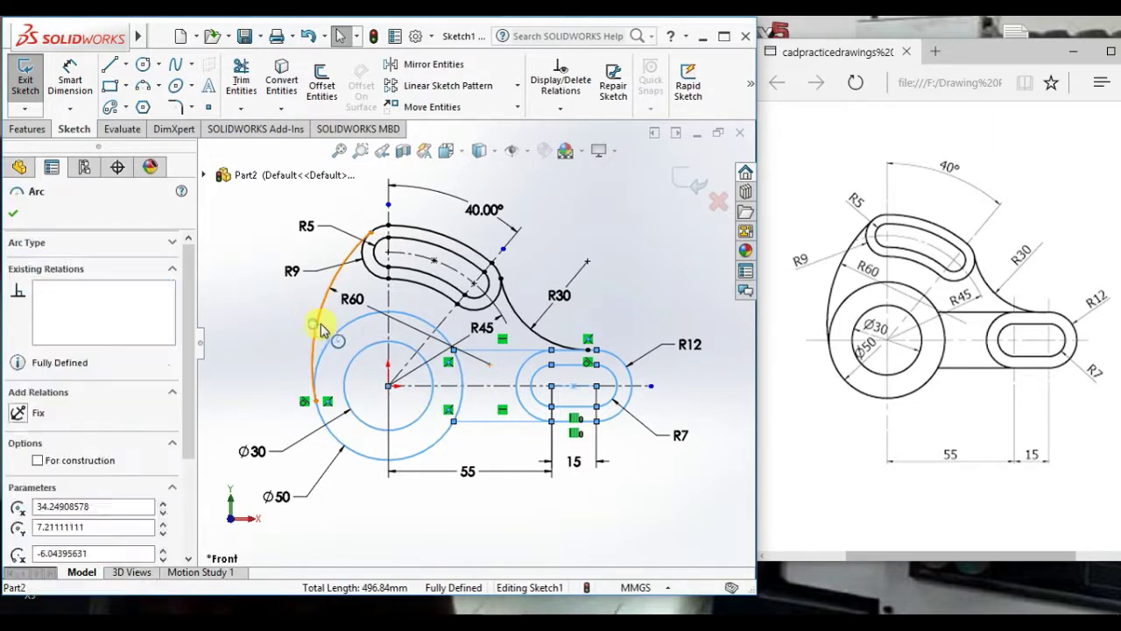
pyautogui.keyDown('ctrl'); pyautogui.click(540, 340); pyautogui.keyUp('ctrl')
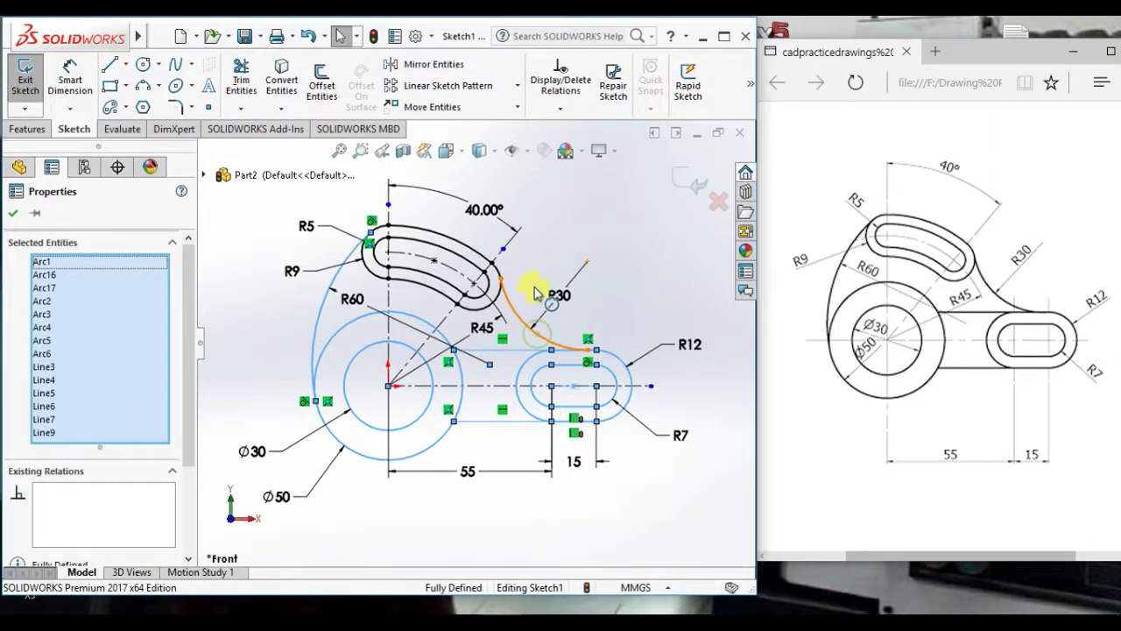
pyautogui.rightClick(448, 246)
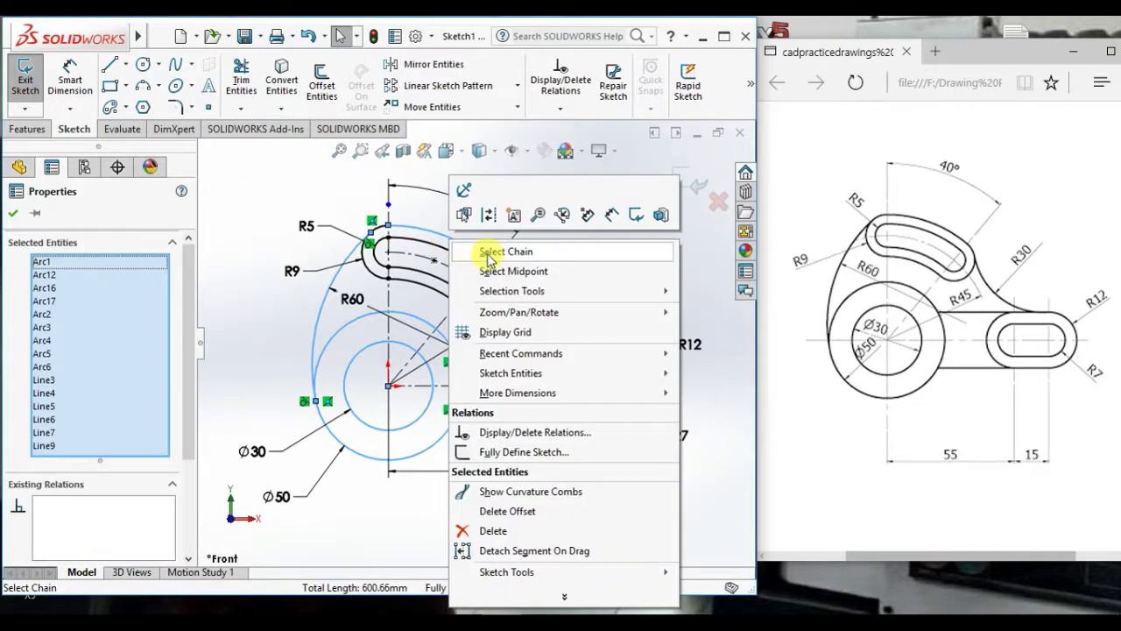
pyautogui.click(491, 253)
pyautogui.rightClick(462, 263)
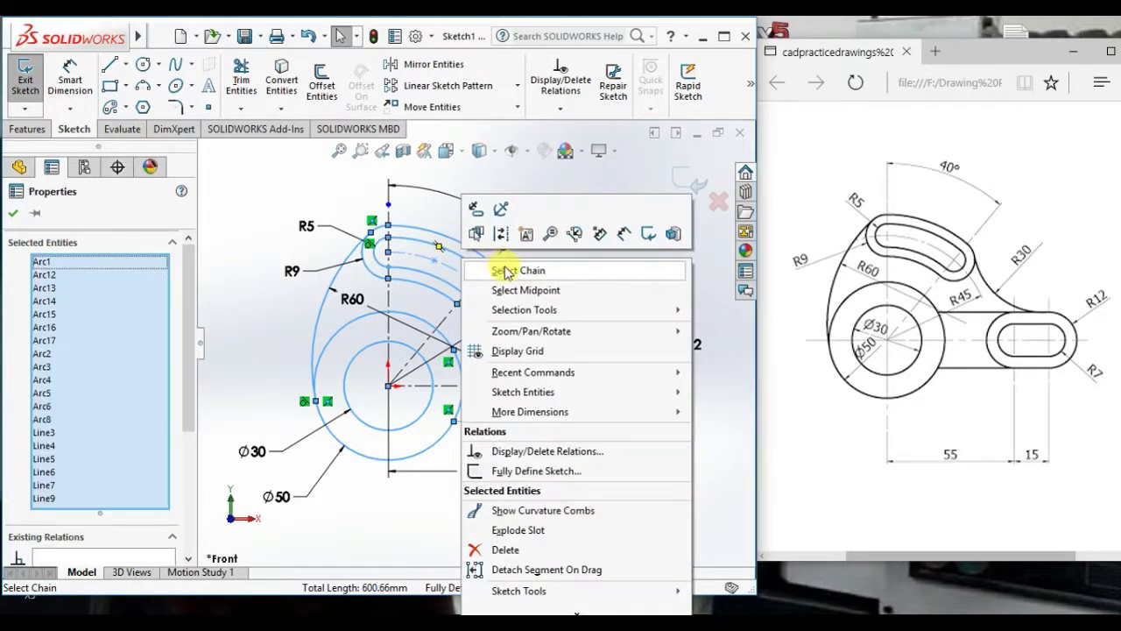
pyautogui.click(507, 272)
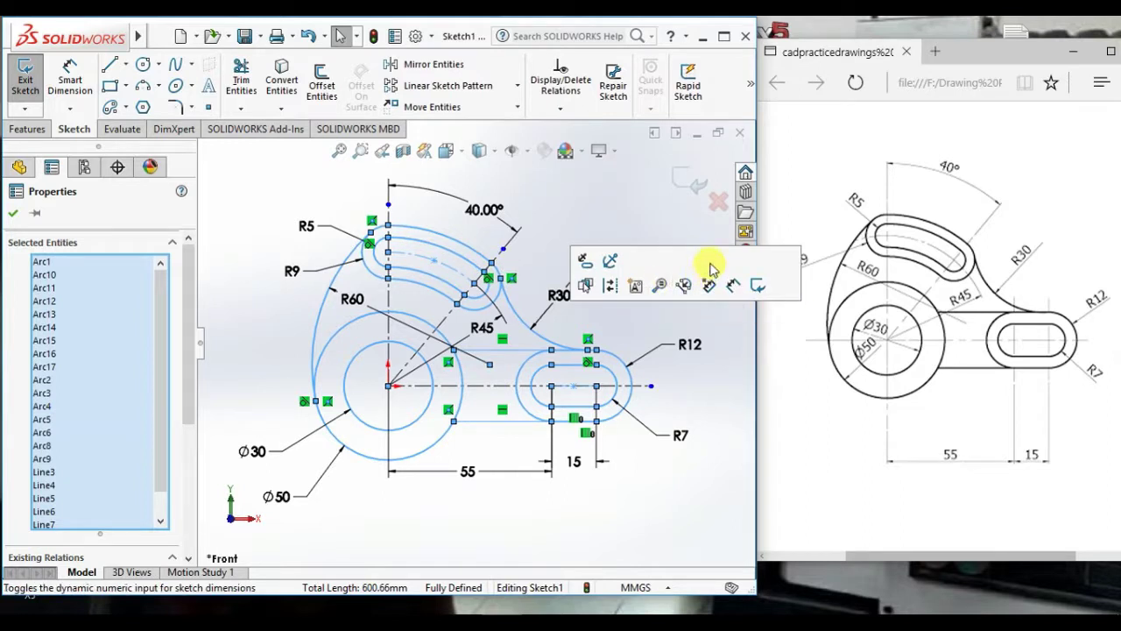
# Step: Measure the selected profile on the Evaluate tab, reading a total length of 814.29 mm
pyautogui.click(122, 129)
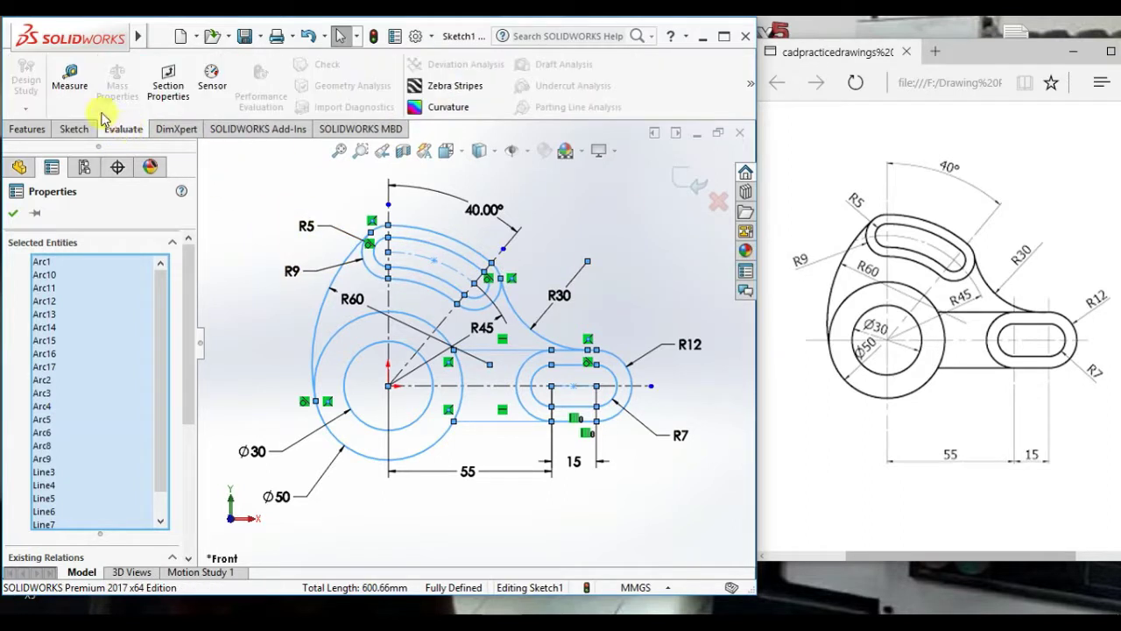
pyautogui.click(70, 77)
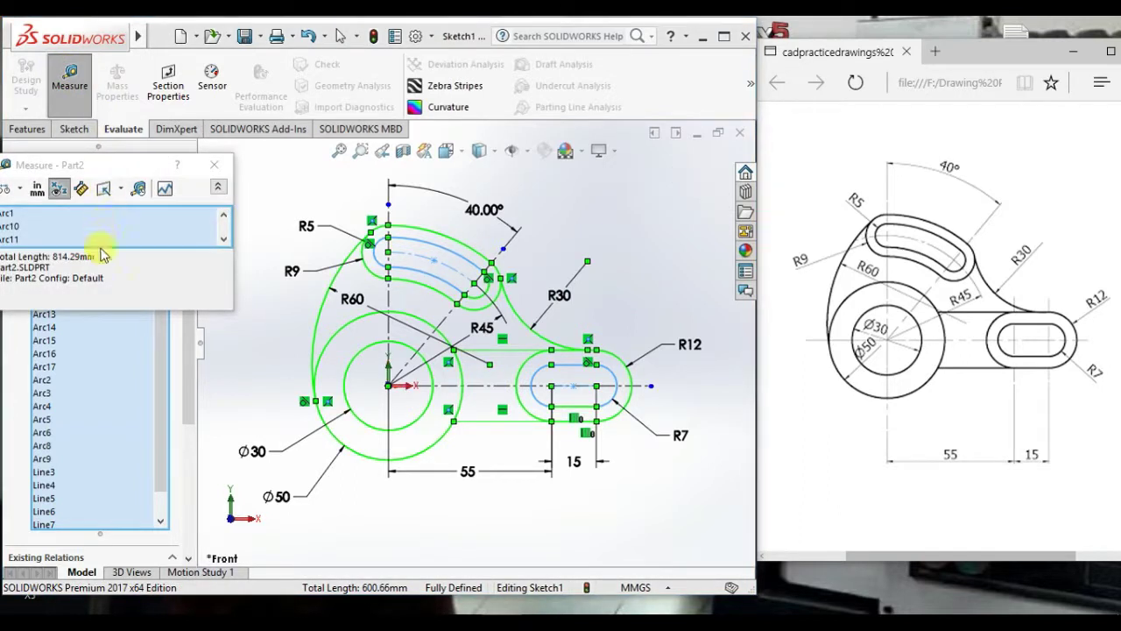